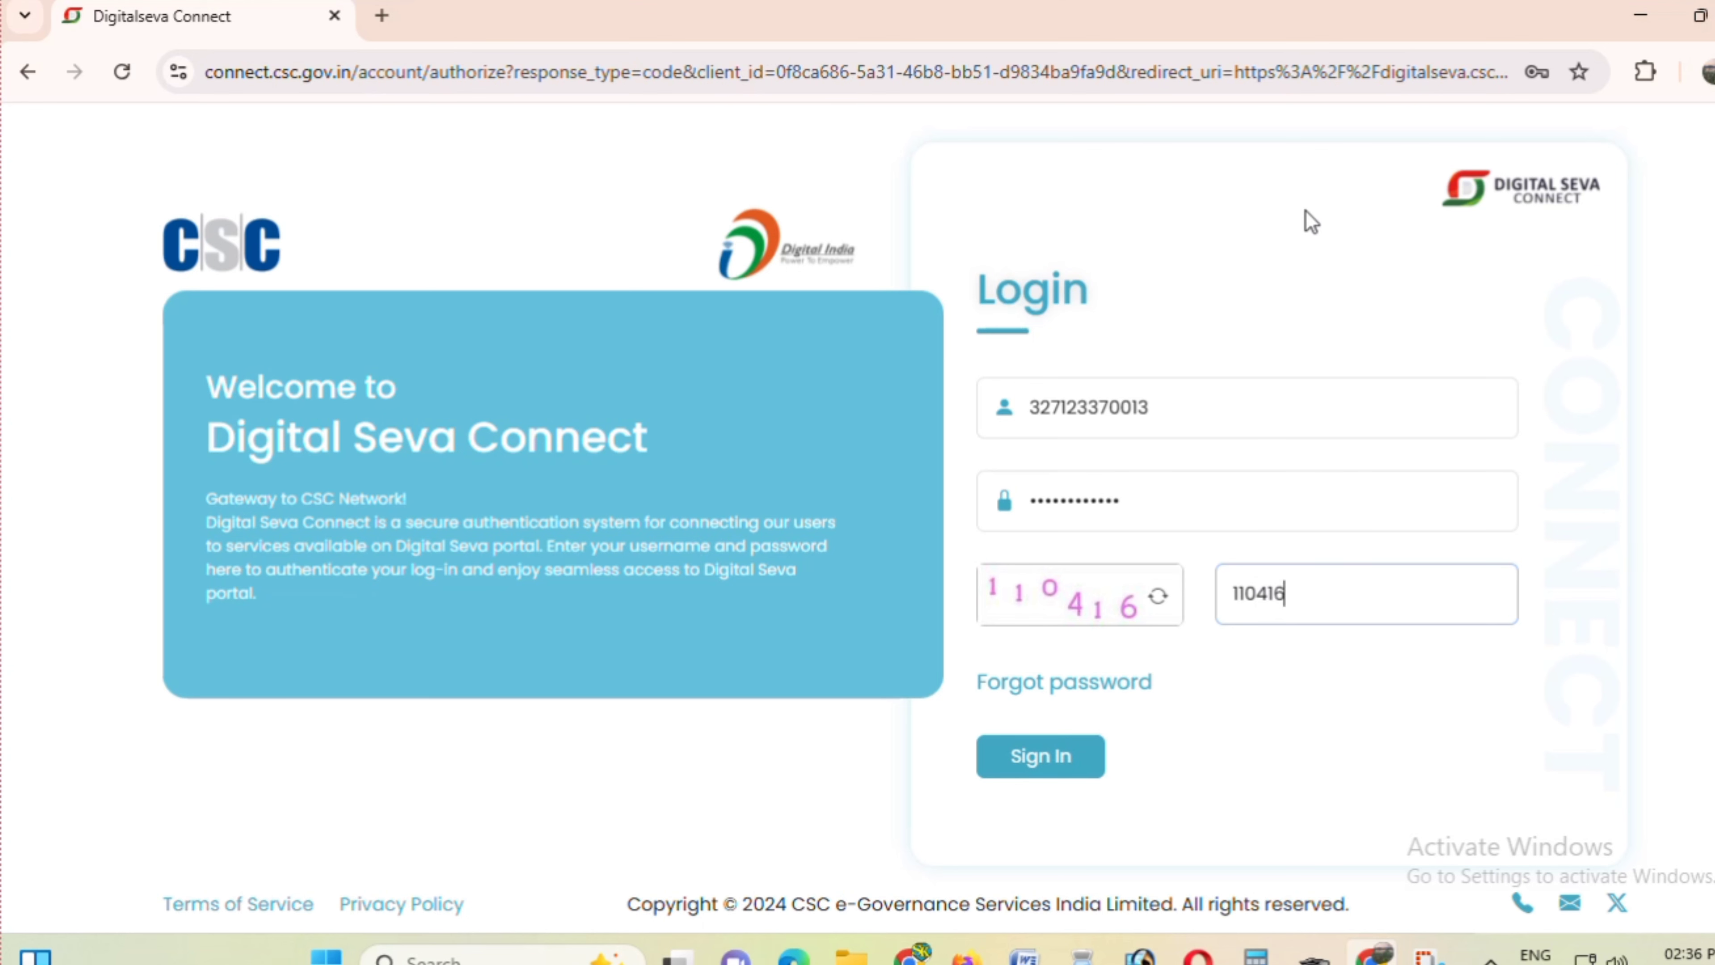
# - Retry the VLE sign-in with the password re-entered and the new captcha filled in
pyautogui.click(1066, 757)
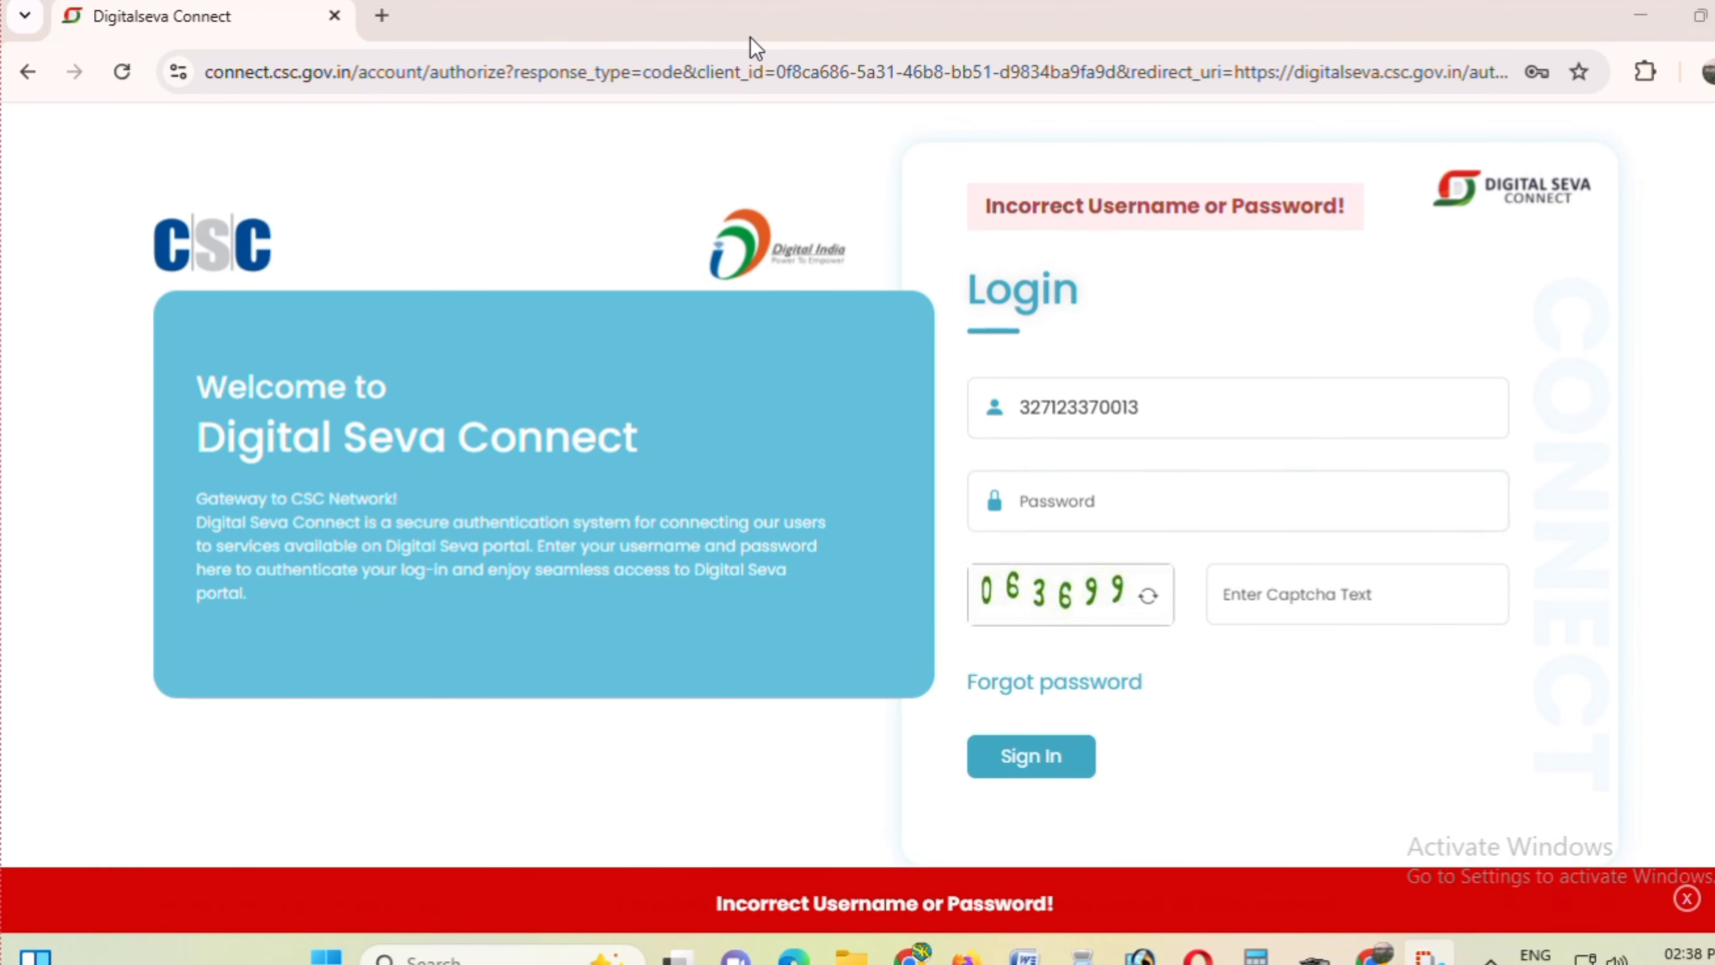
pyautogui.click(1085, 508)
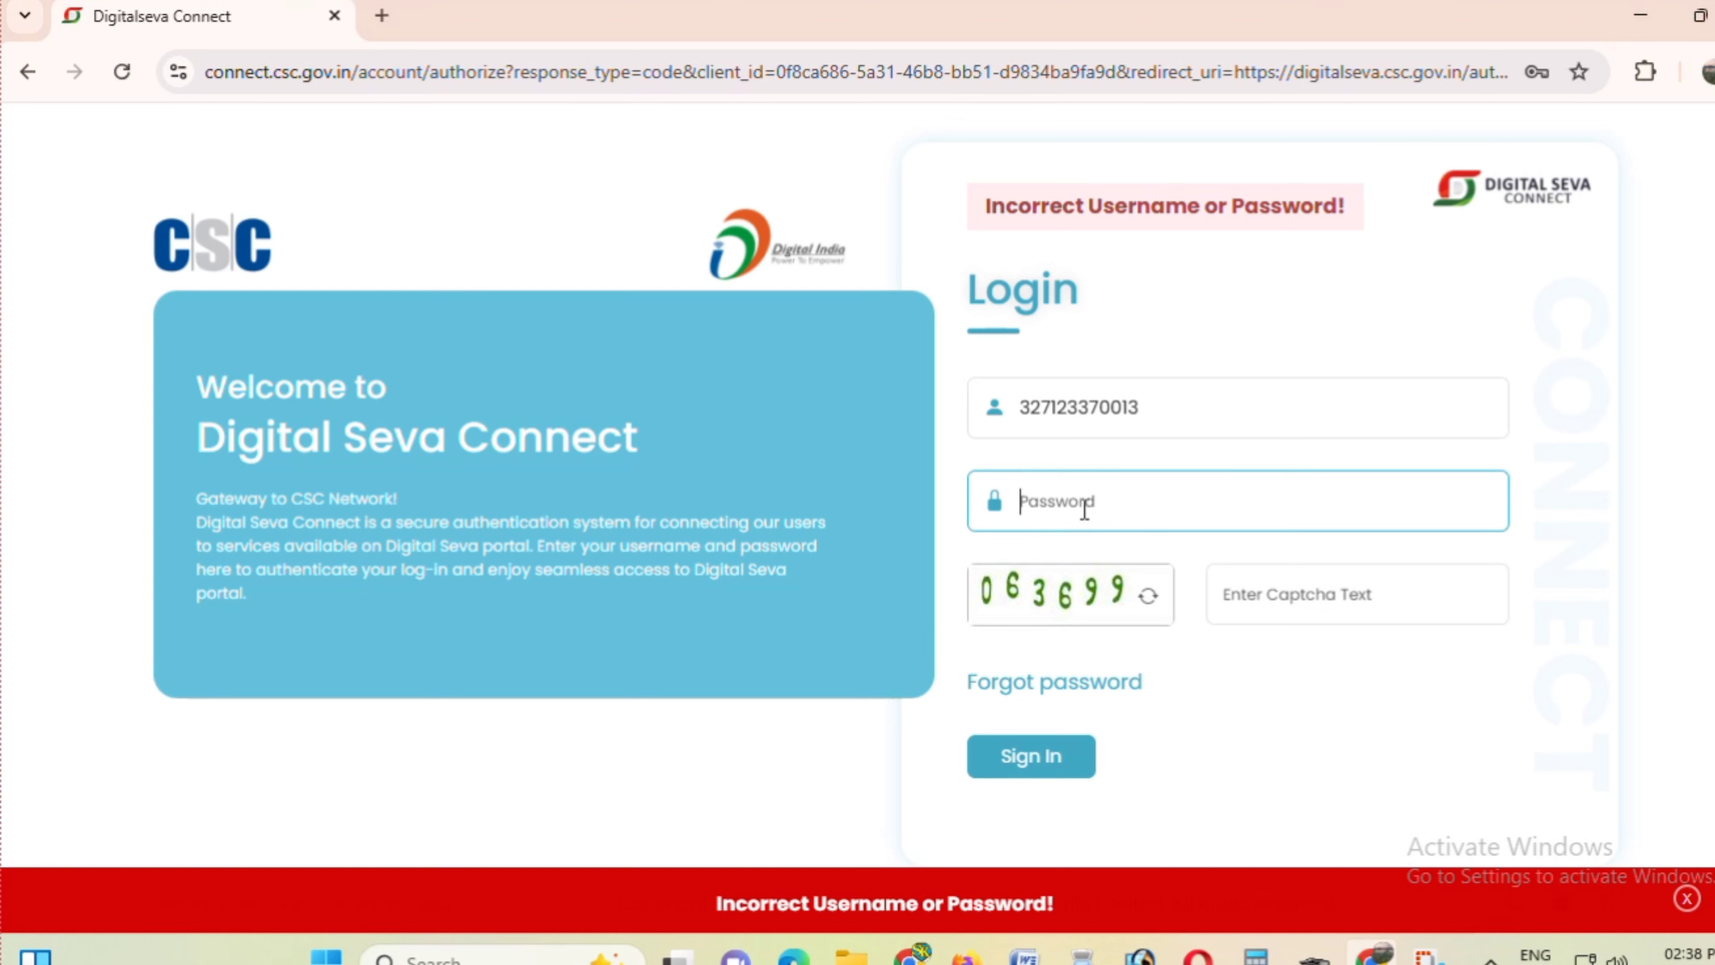
pyautogui.write('•')
pyautogui.click(1284, 604)
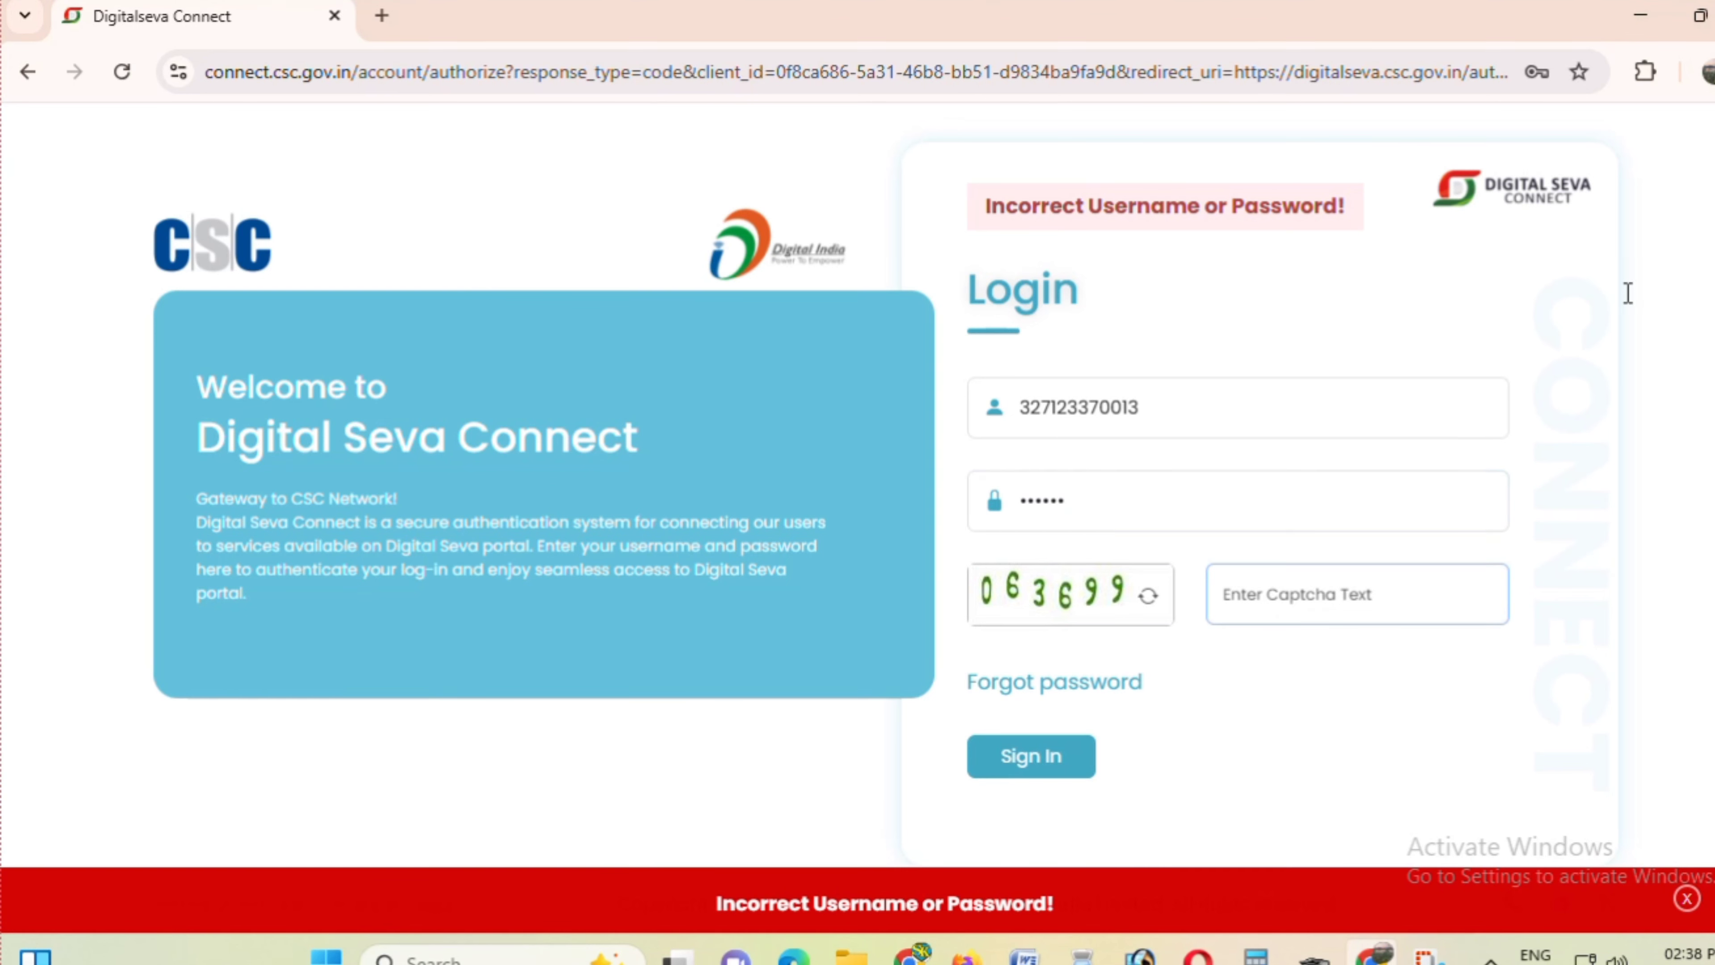
pyautogui.write('063699')
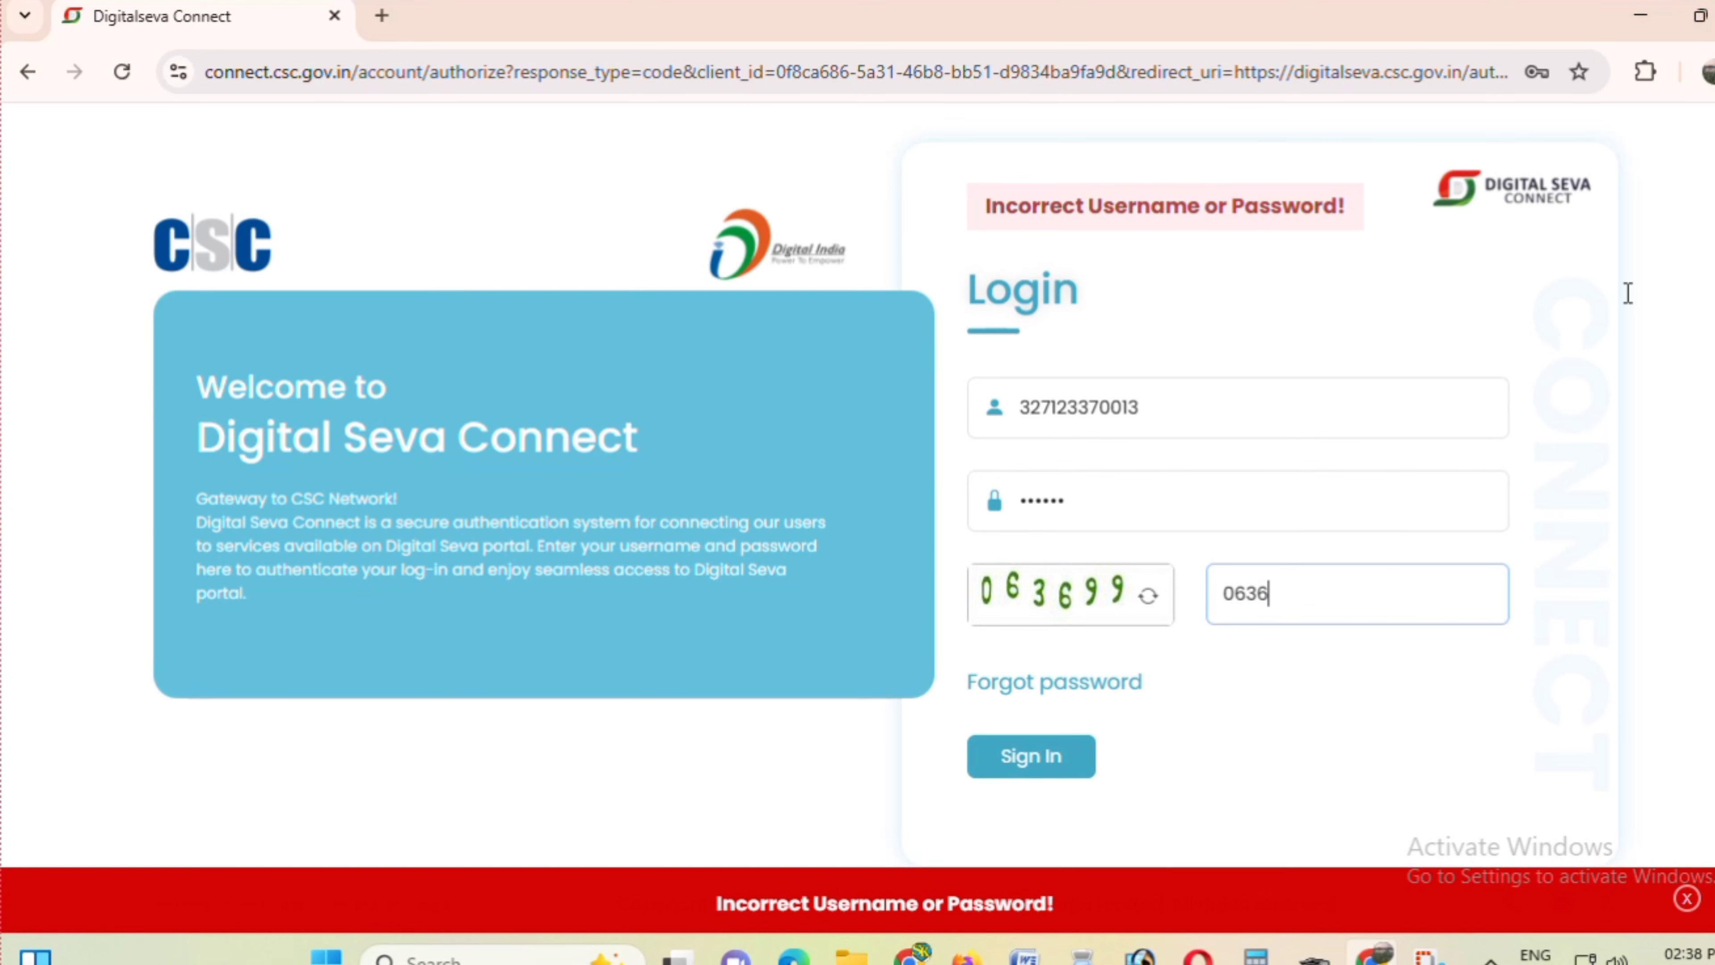
pyautogui.click(1039, 763)
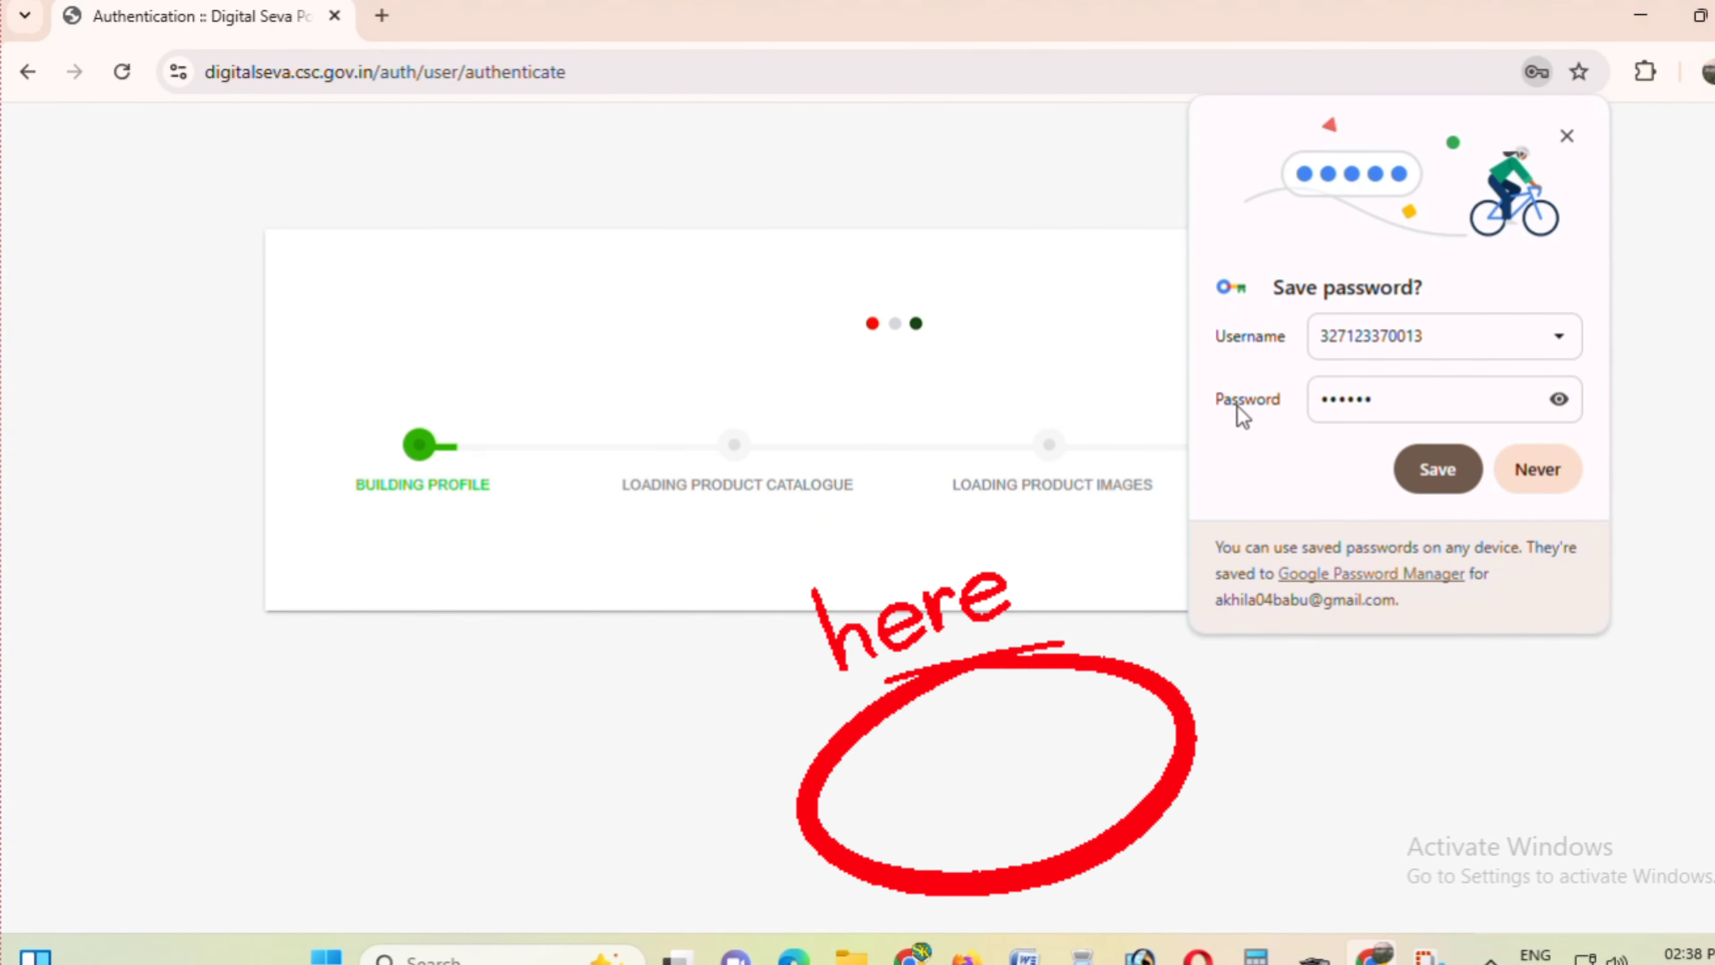
# - Dismiss the save-password prompt, the ITR offer popup and the attendance notice (Update Later)
pyautogui.click(1539, 472)
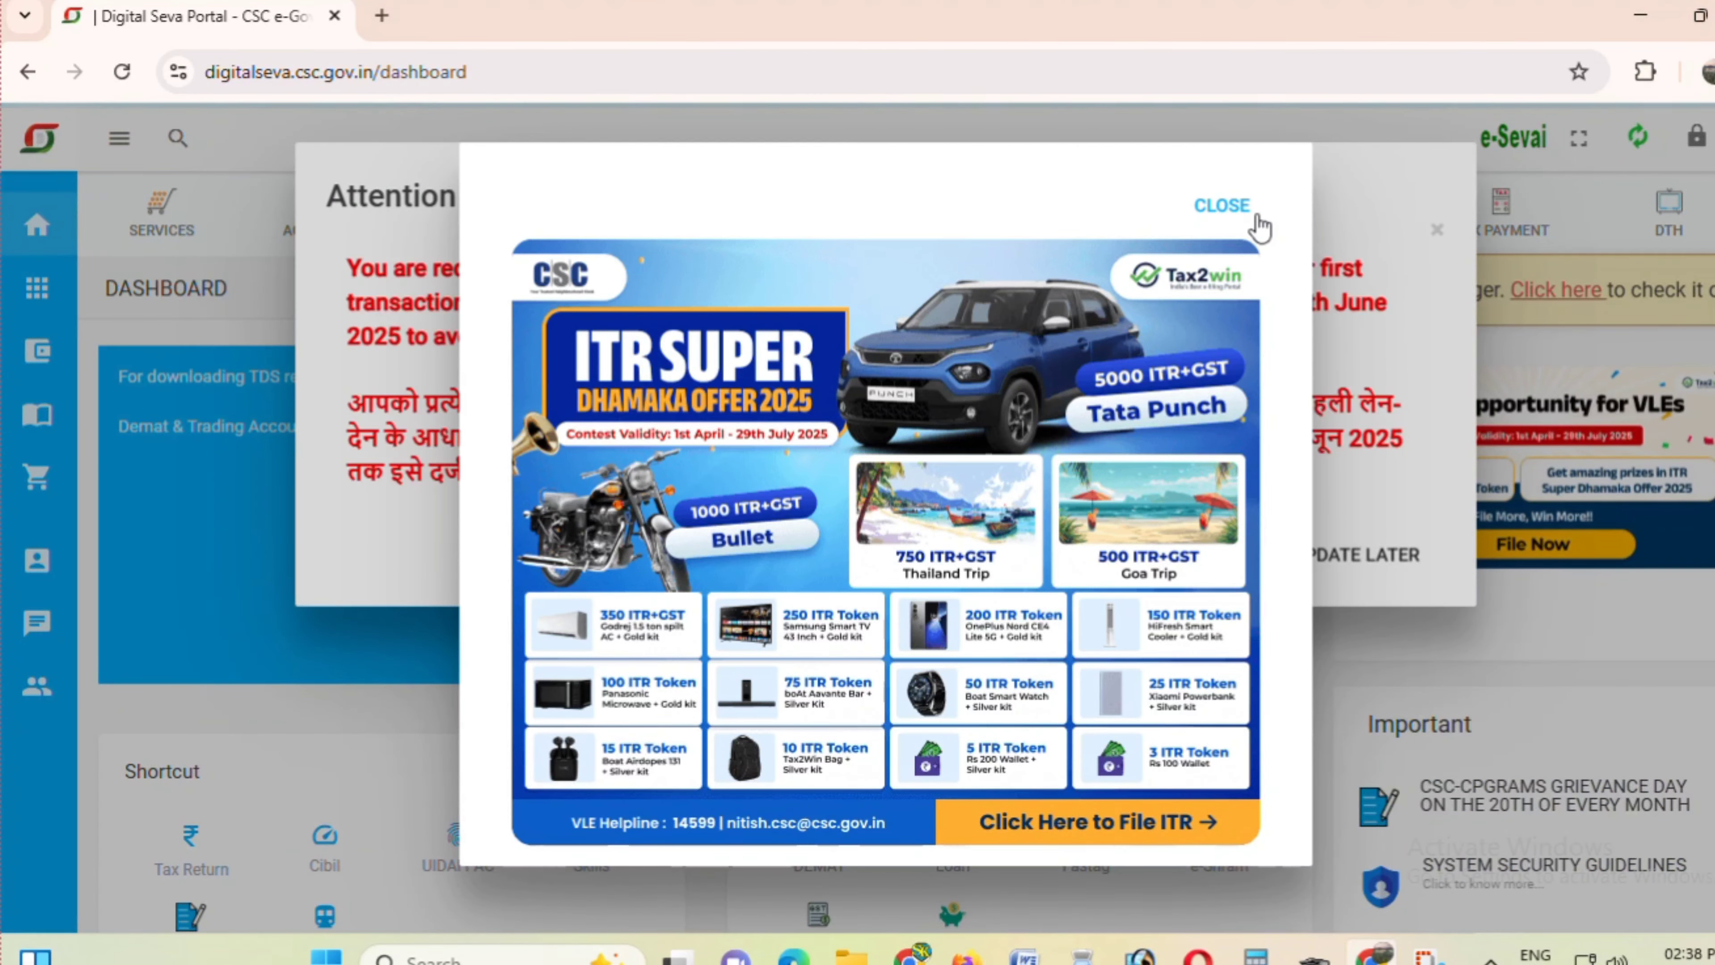
pyautogui.click(1223, 206)
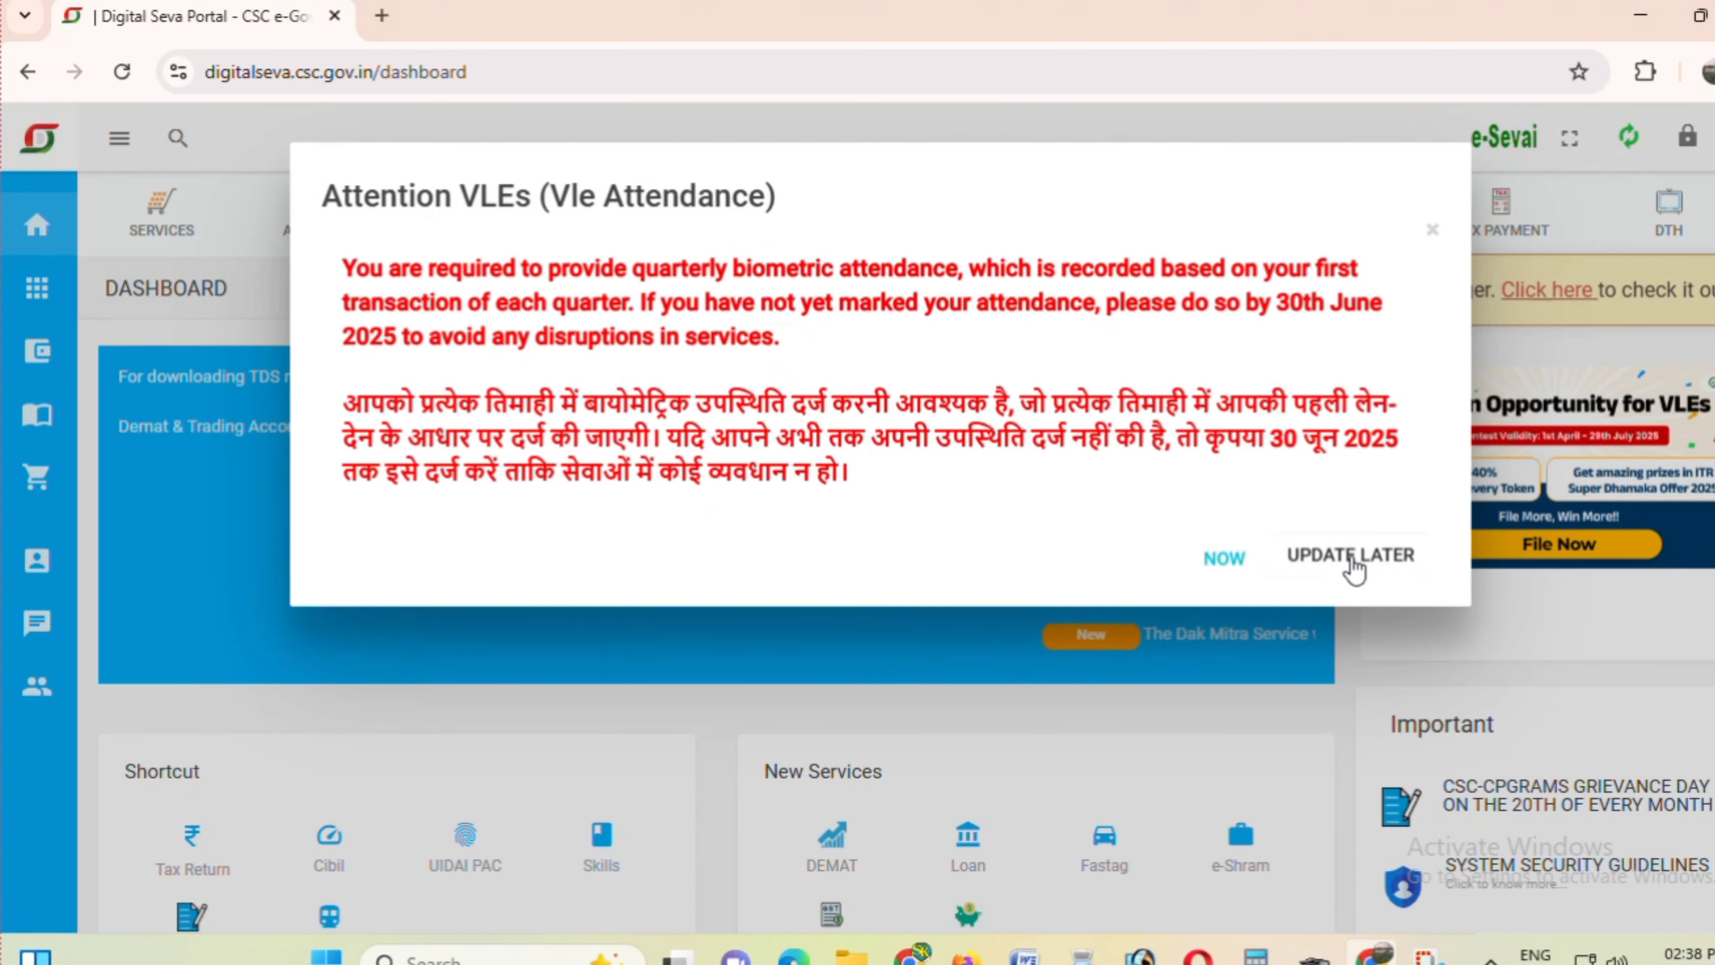
pyautogui.click(1351, 558)
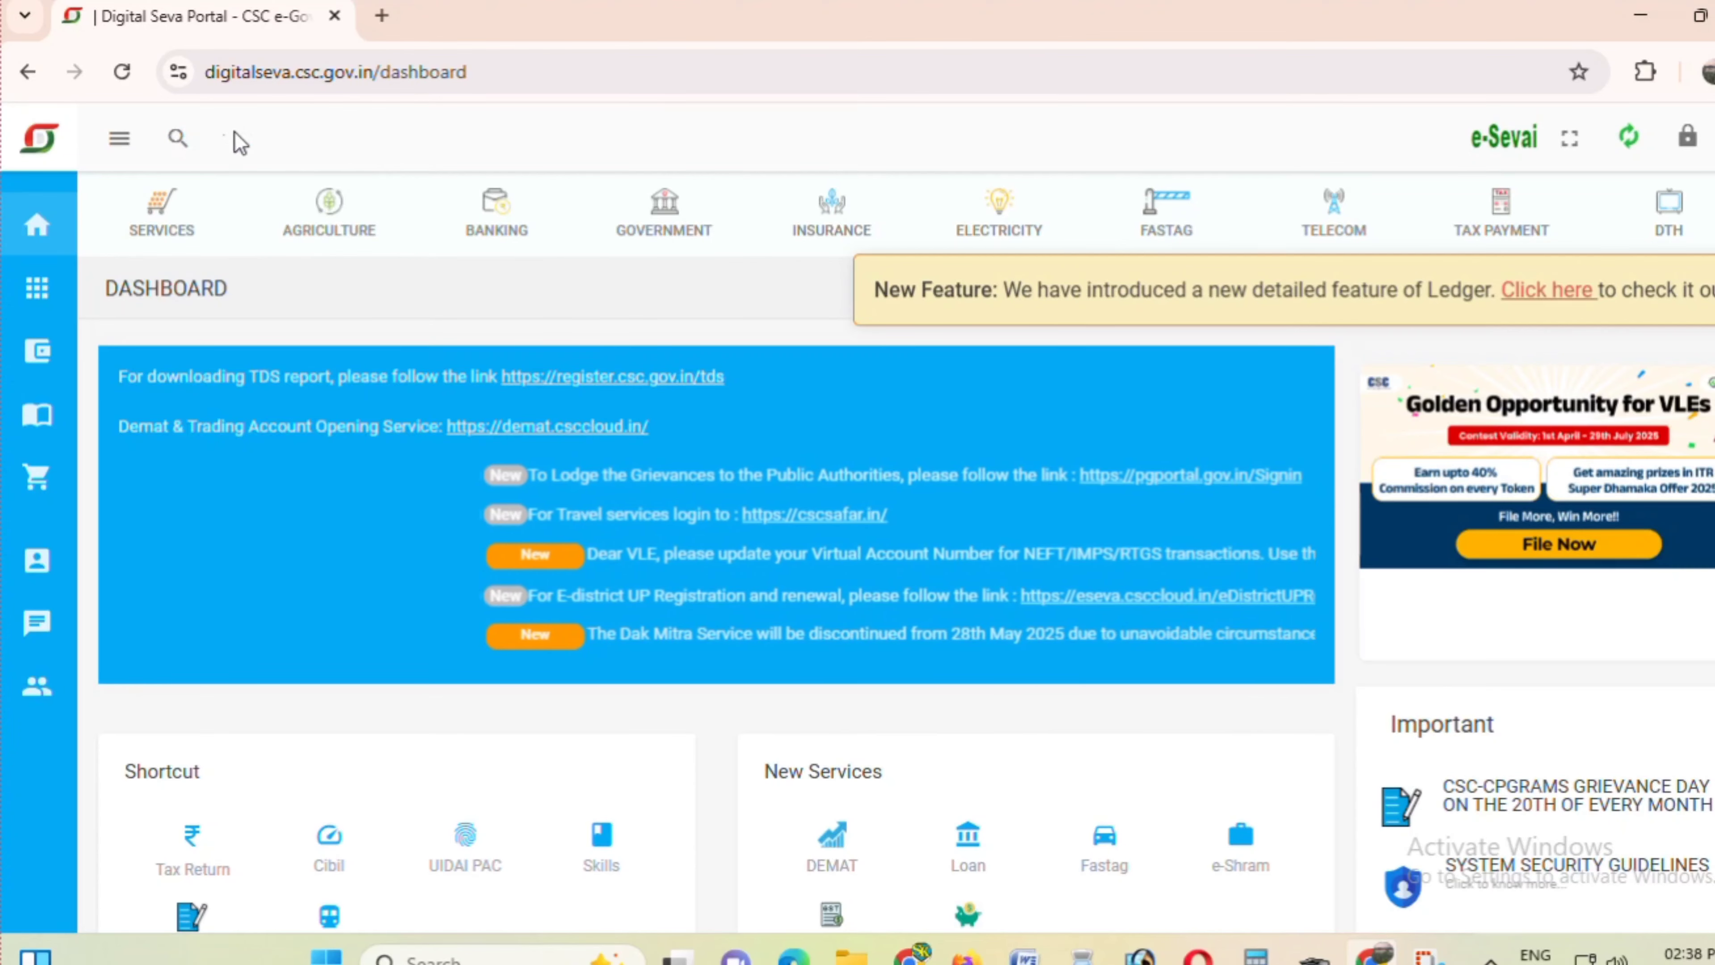
# - Search the services for 'clbil' and open the CIBIL Individual Customer service
pyautogui.click(177, 140)
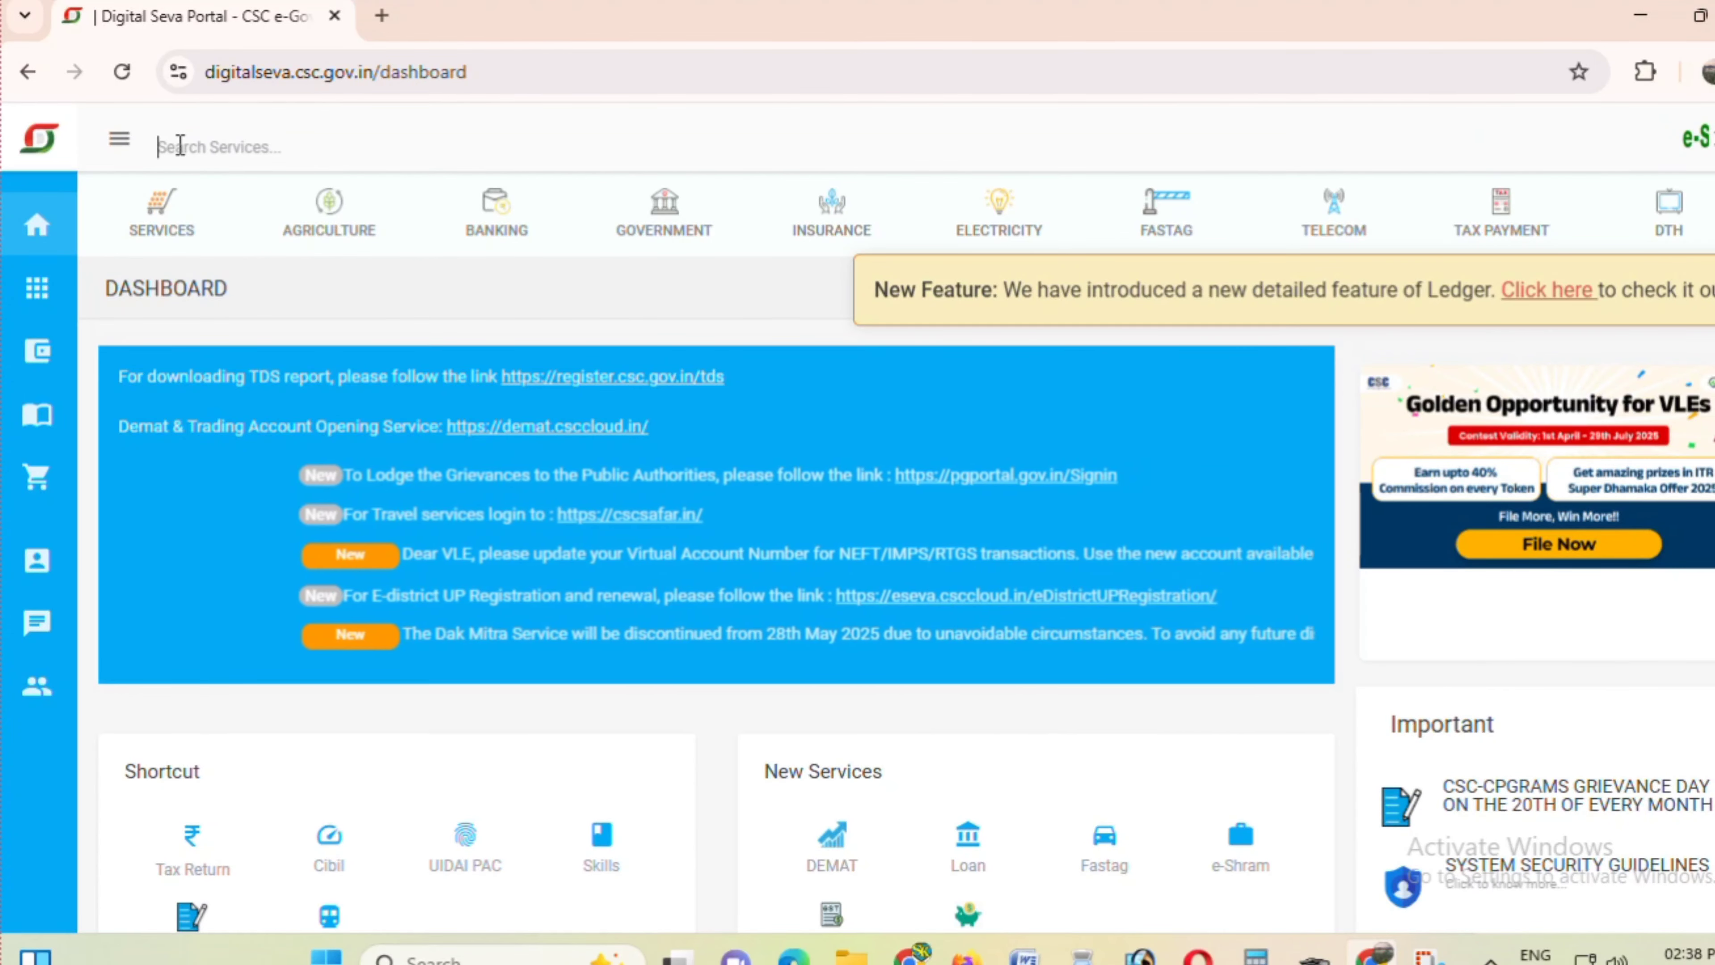
pyautogui.write('cl')
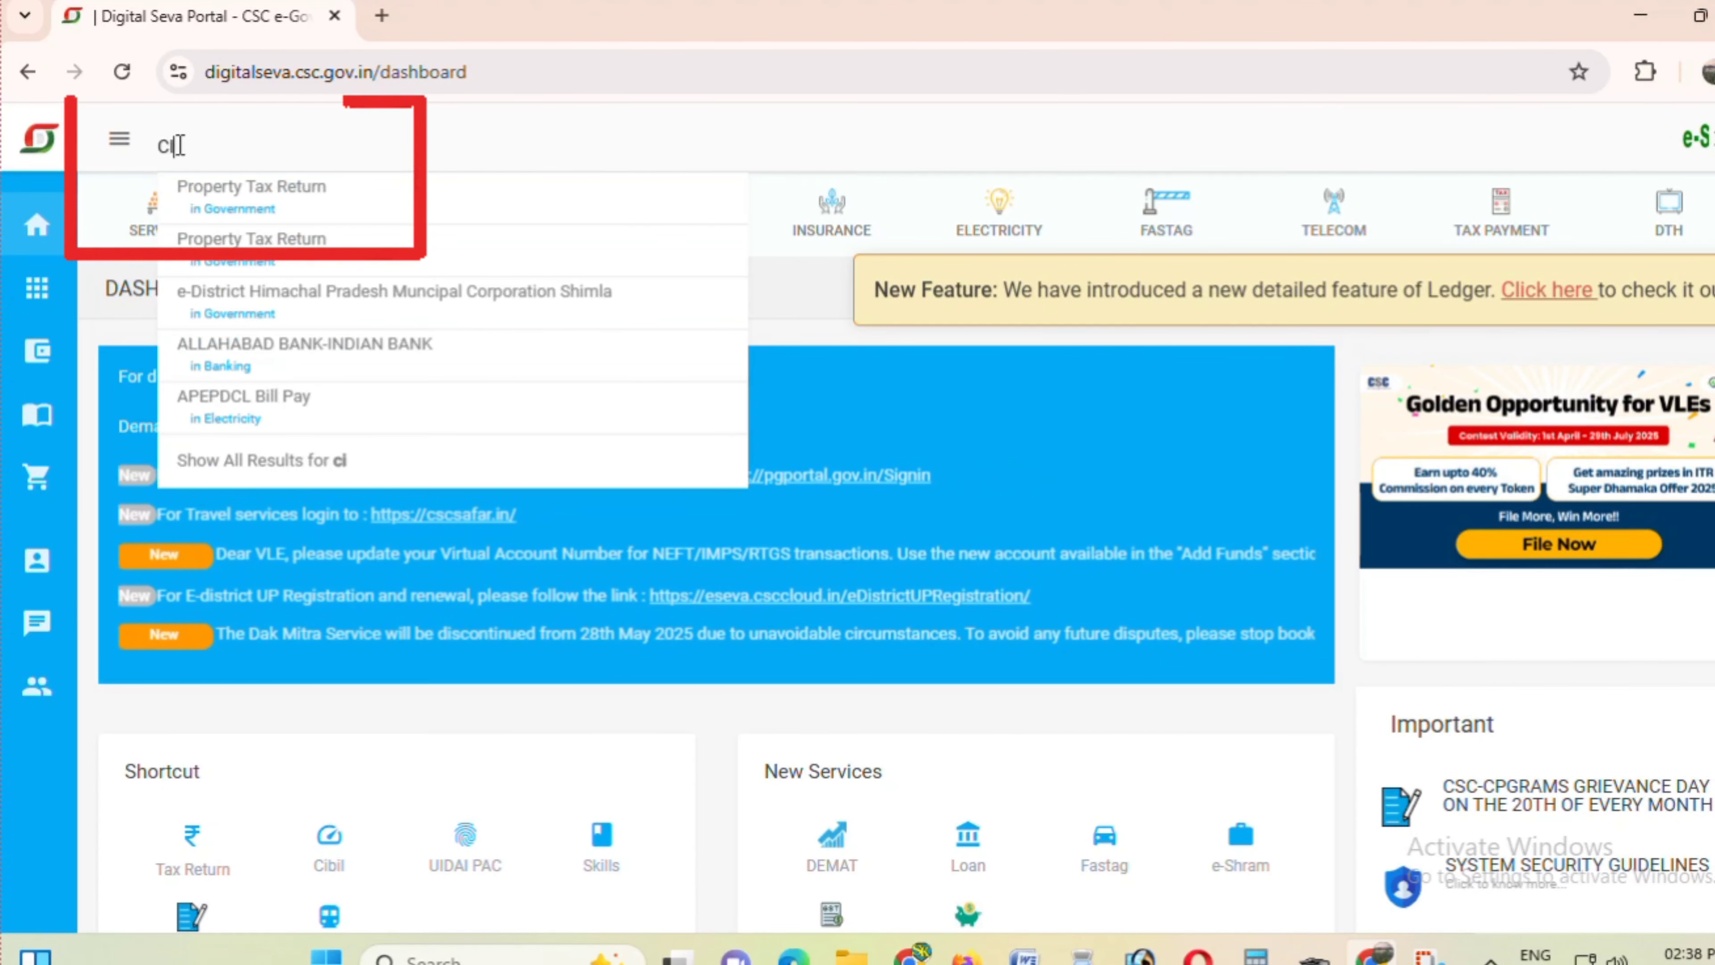
pyautogui.write('bil')
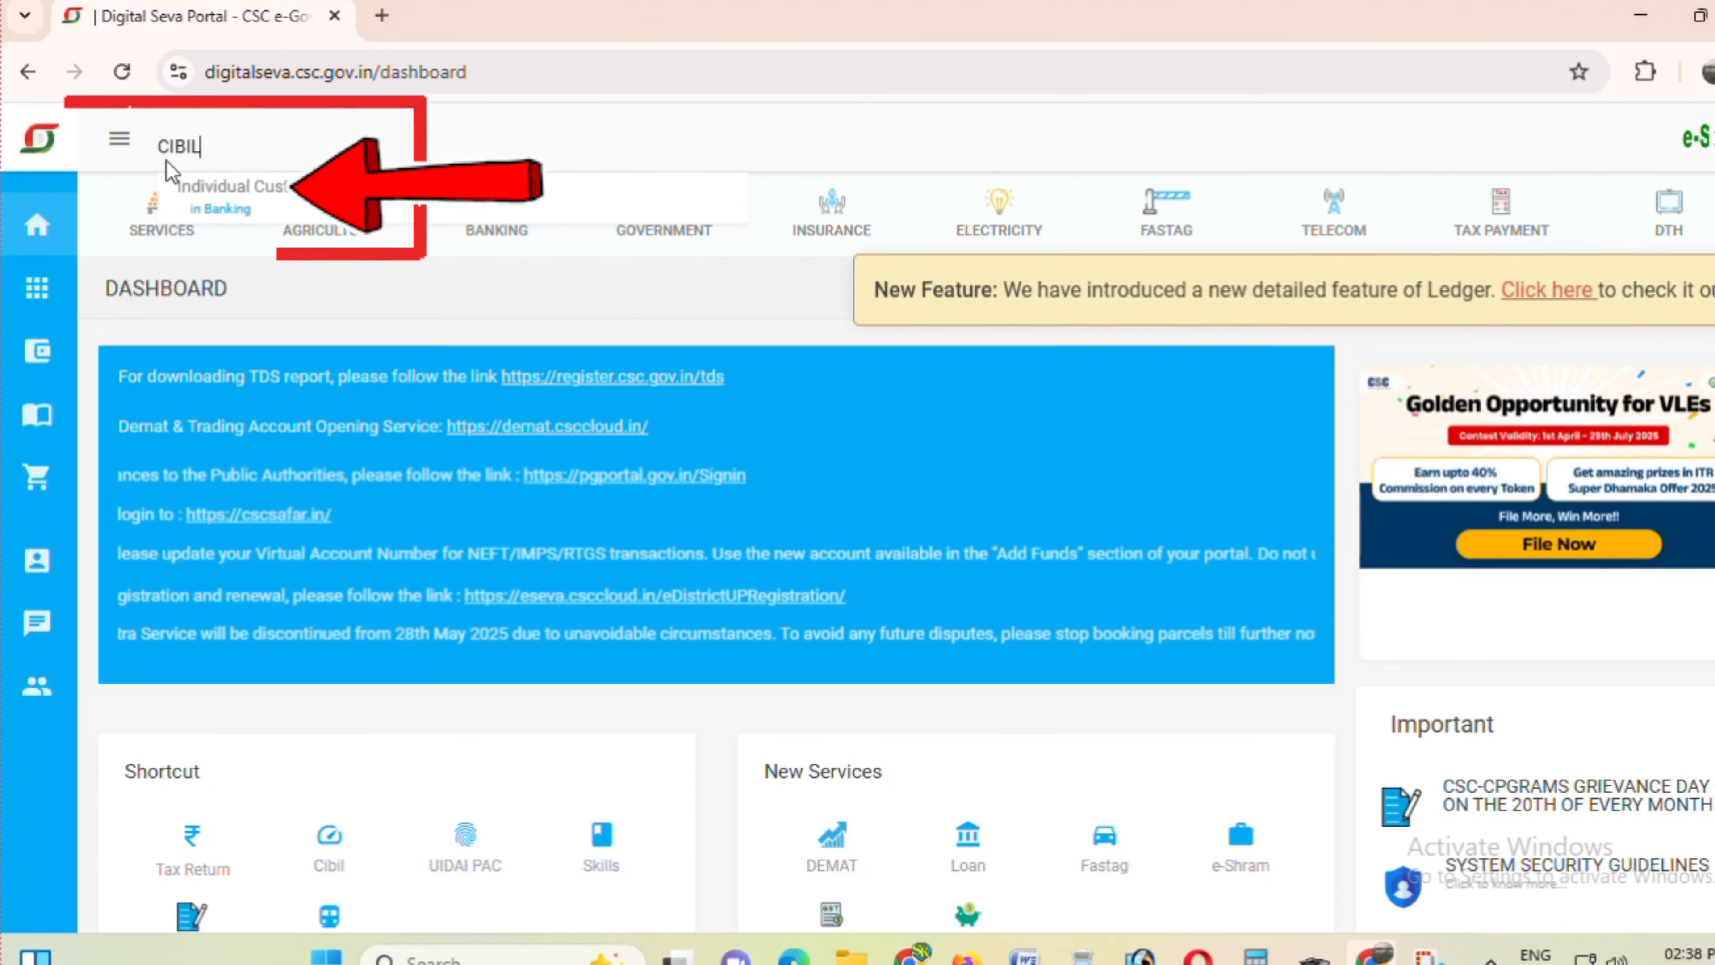
pyautogui.click(257, 199)
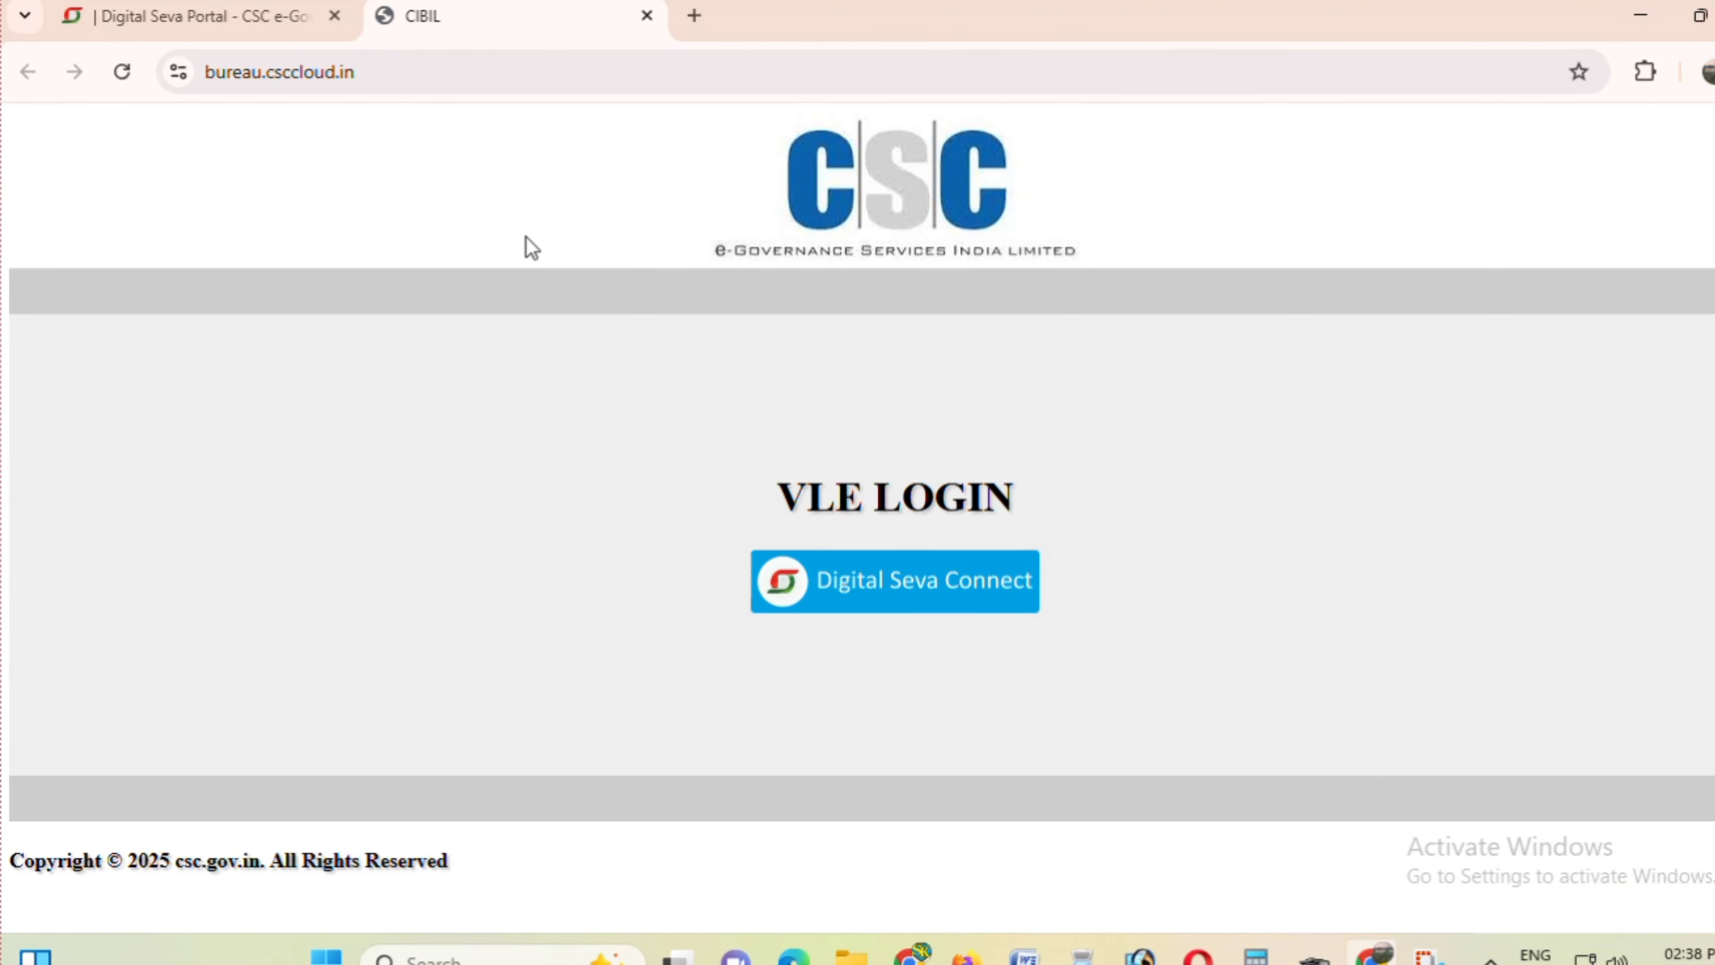
# - Log into the CIBIL portal and send an Individual Report OTP to the customer's mobile number
pyautogui.click(926, 585)
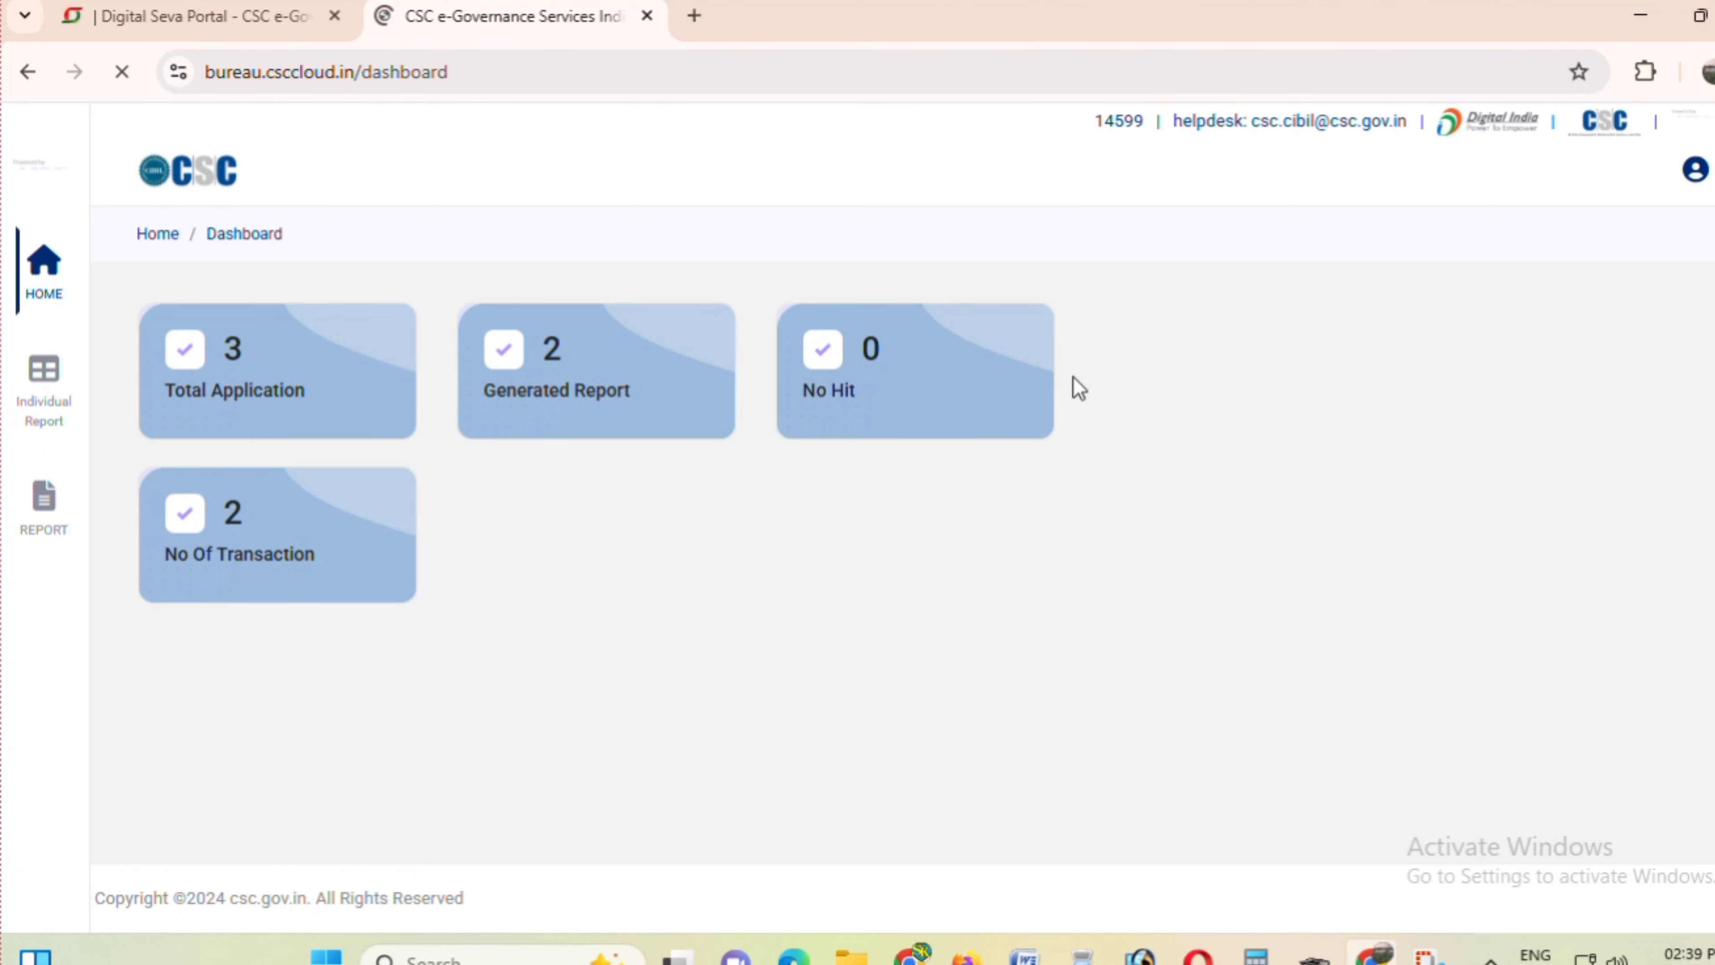
pyautogui.click(42, 381)
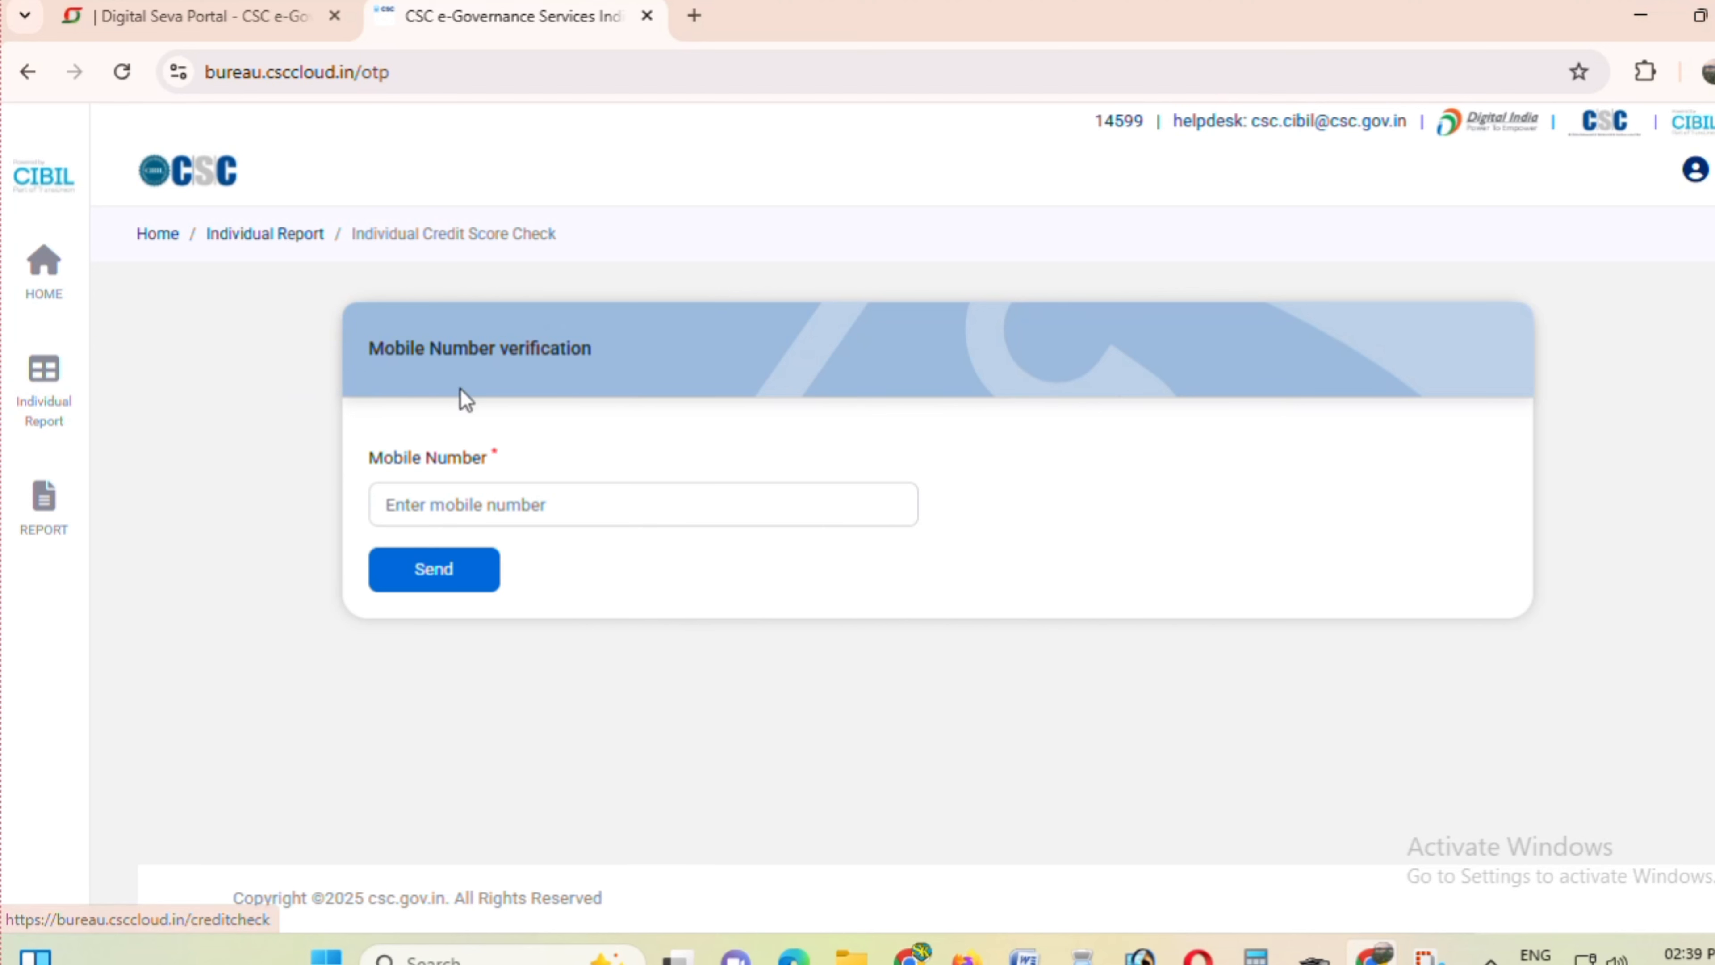
pyautogui.click(456, 504)
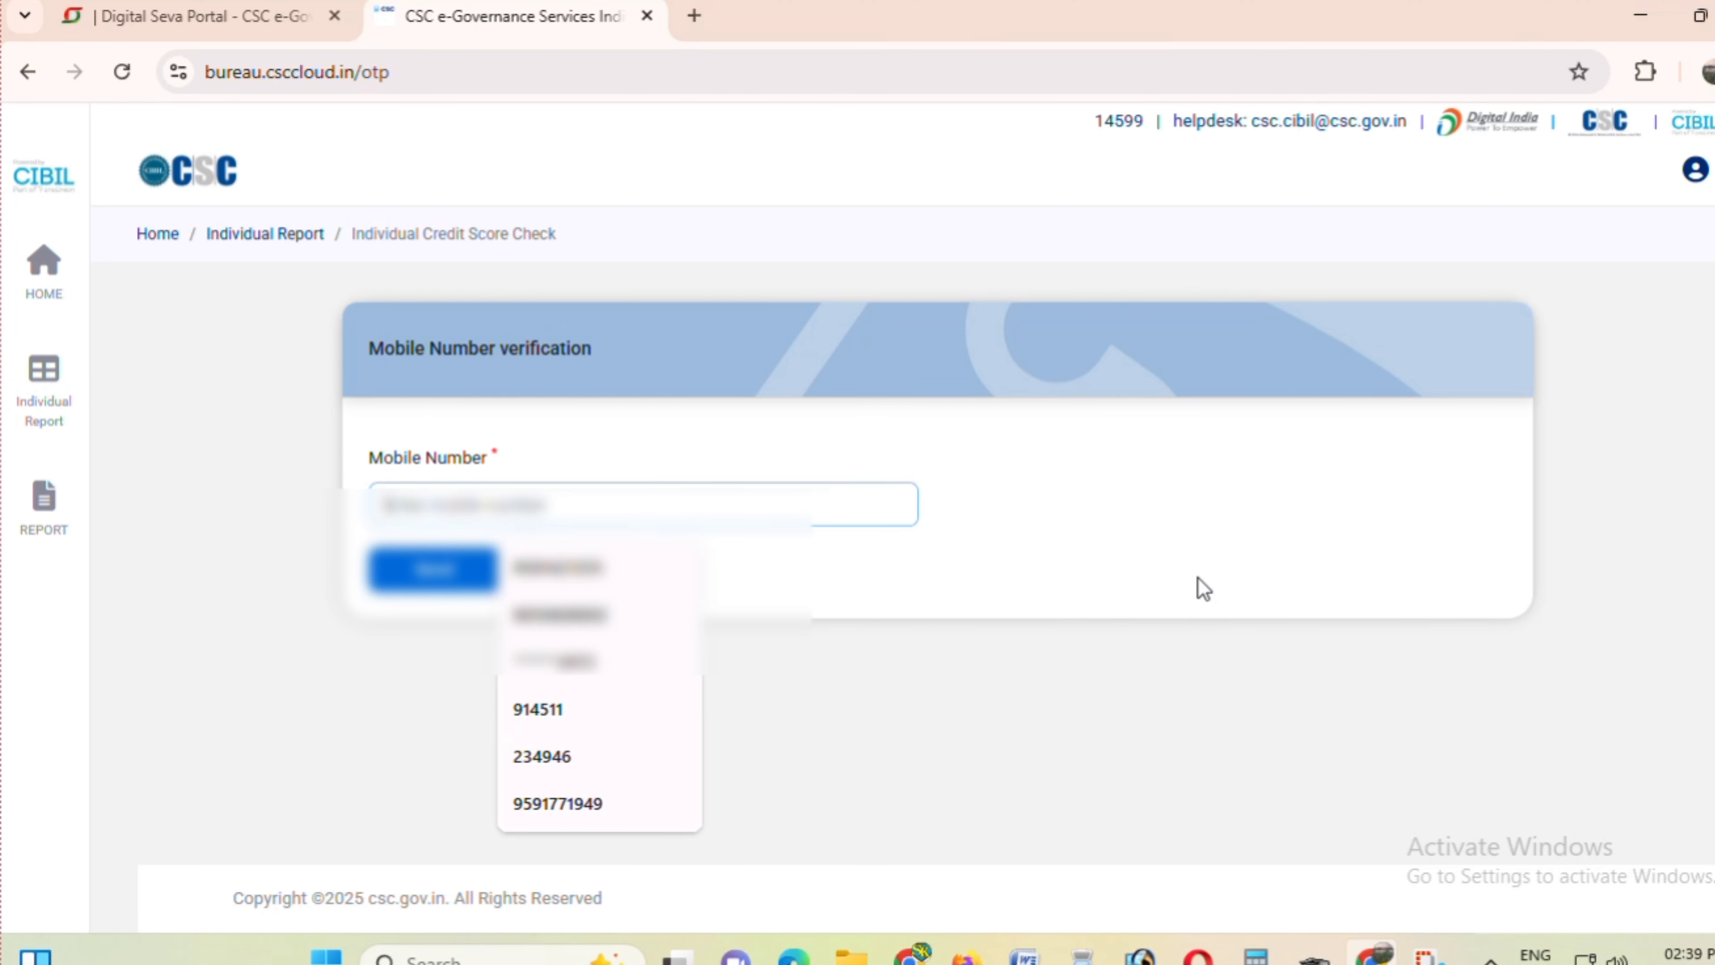
pyautogui.write('987')
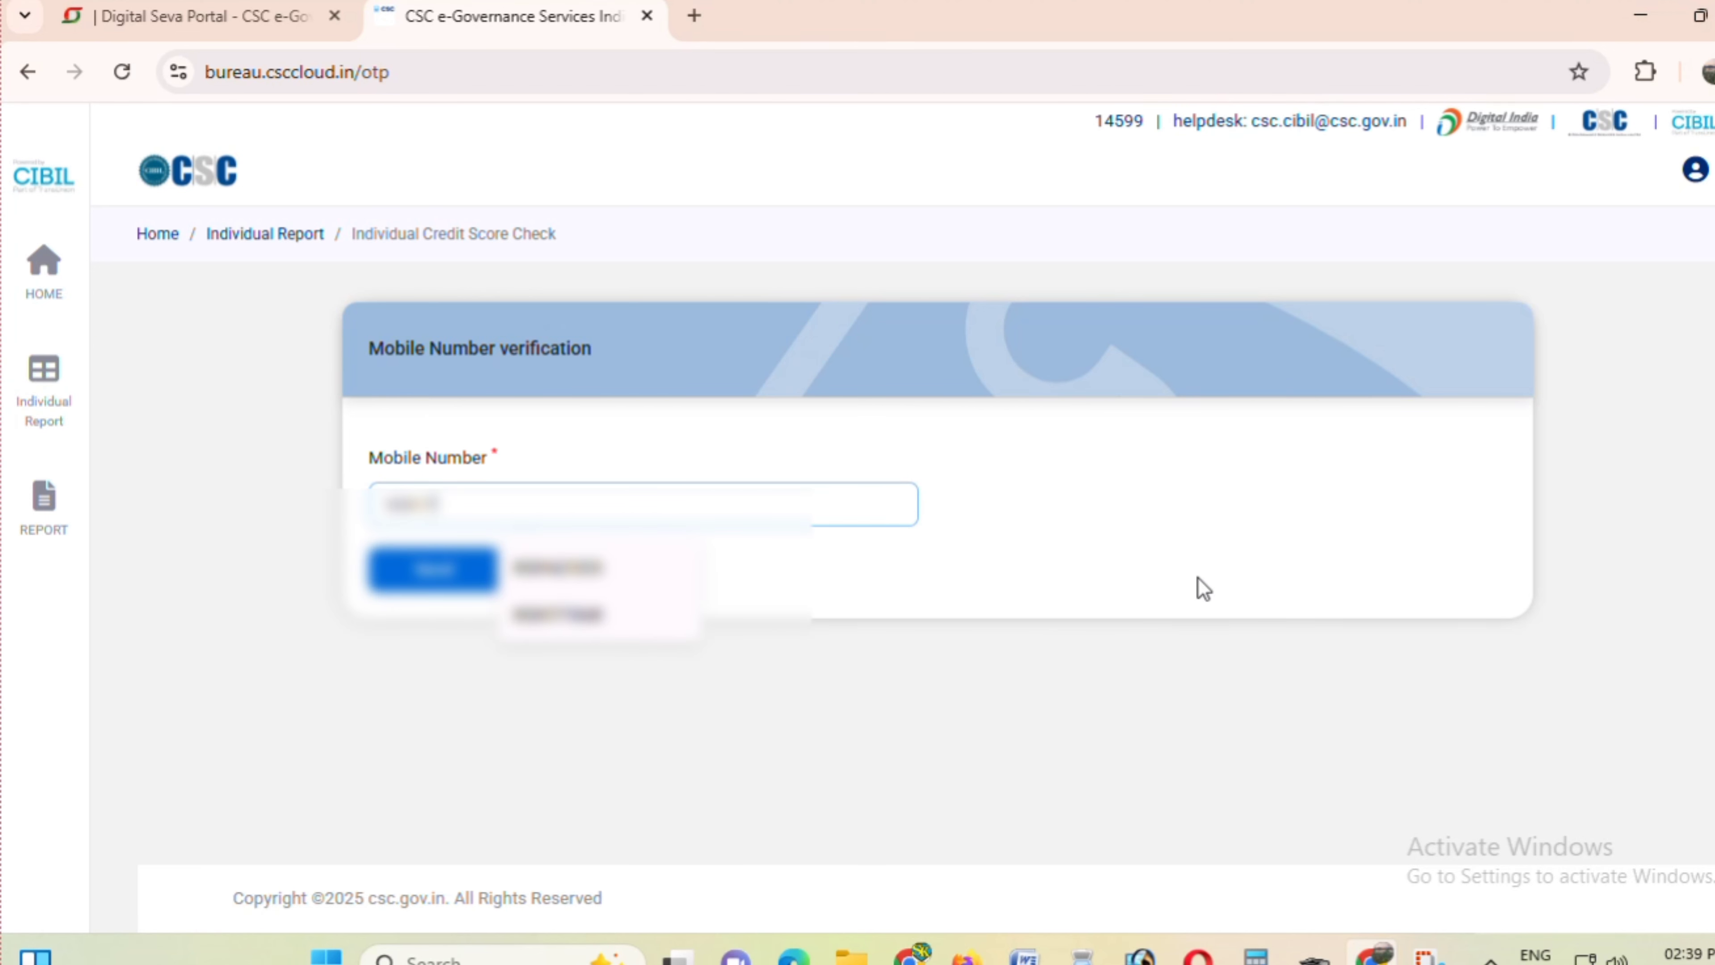
pyautogui.write('9')
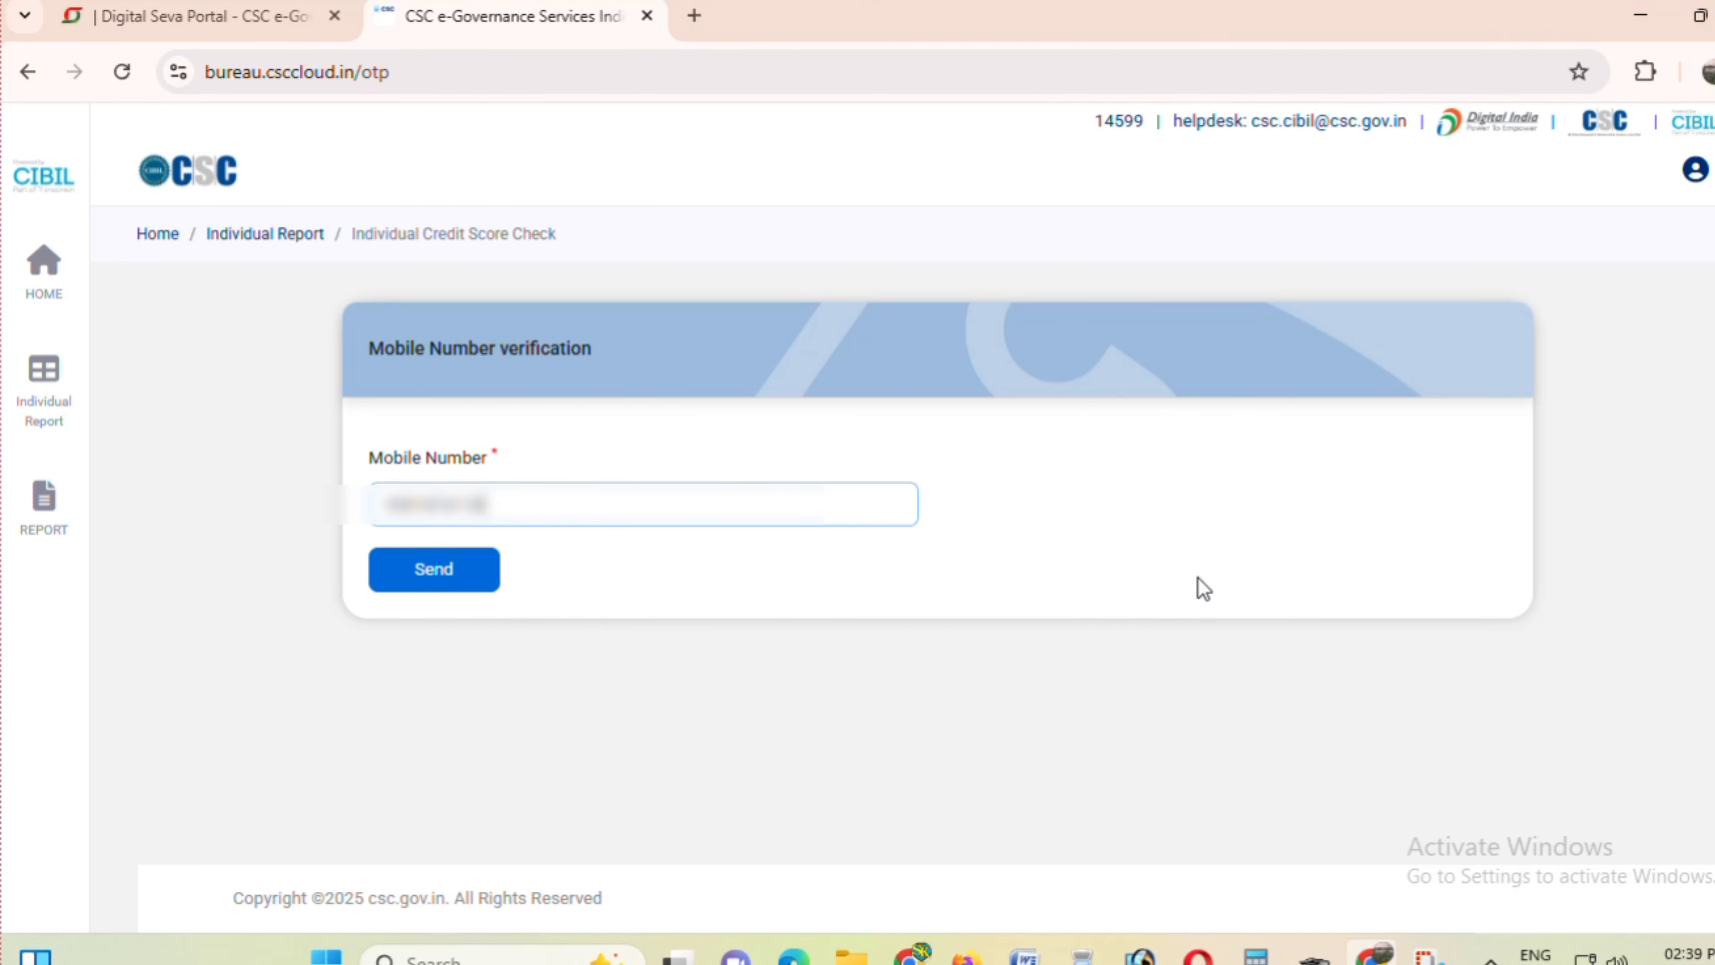
pyautogui.click(428, 570)
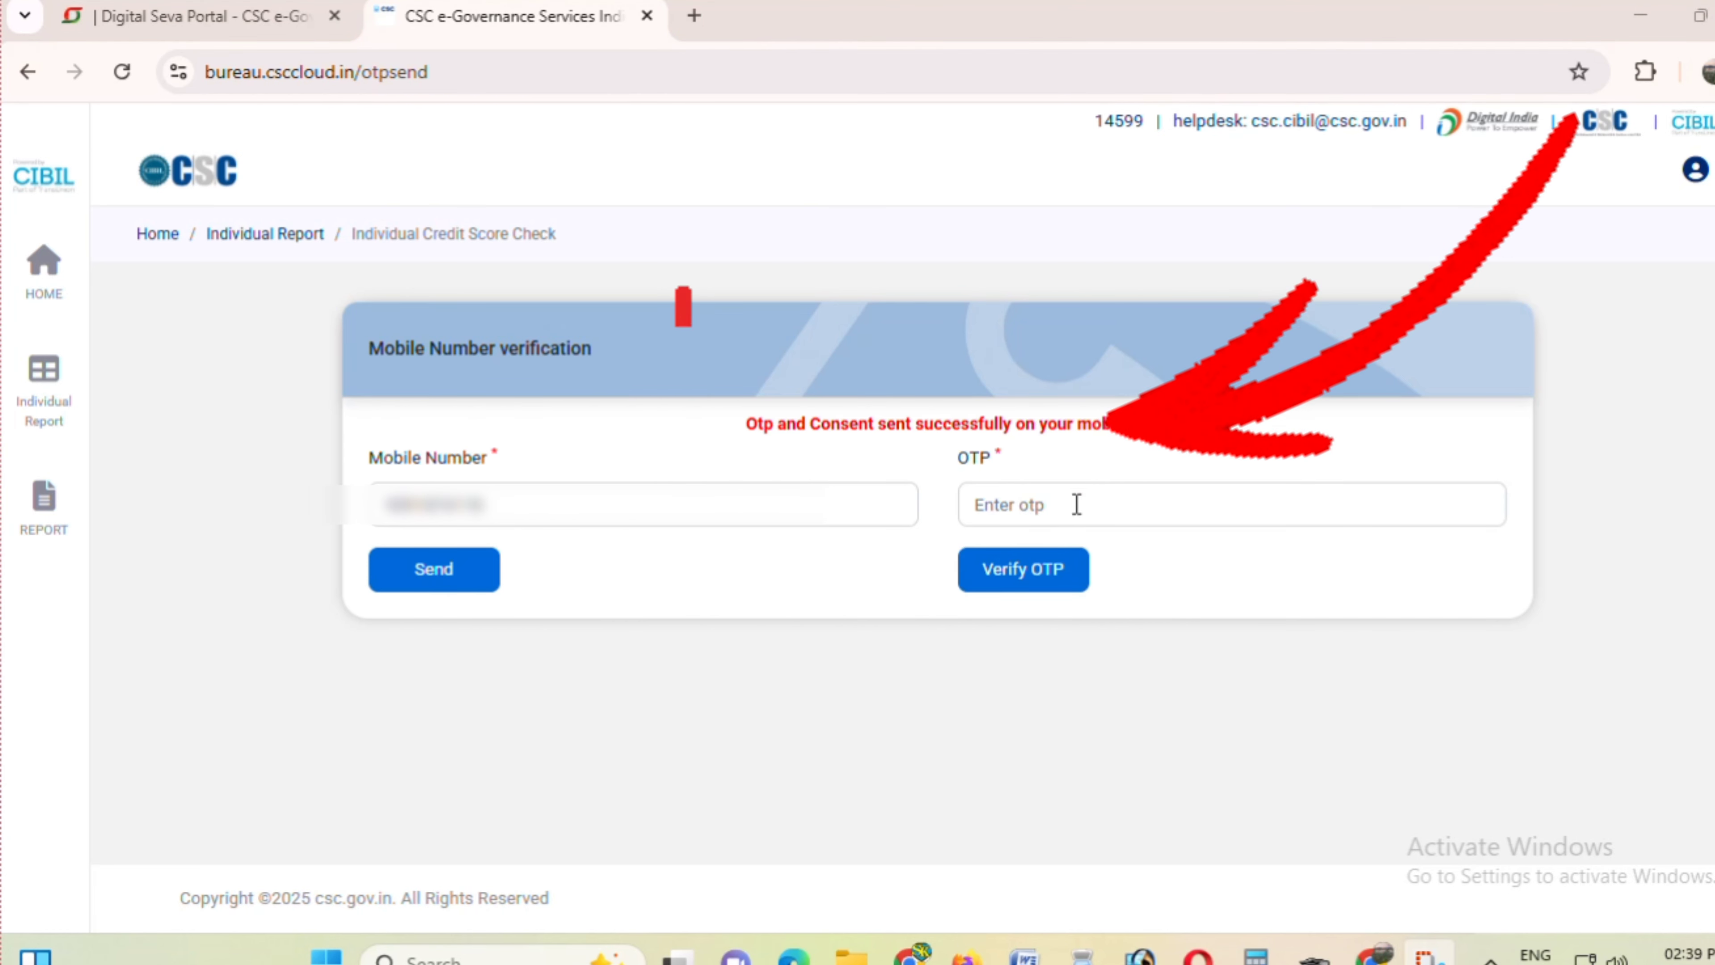
pyautogui.click(1060, 503)
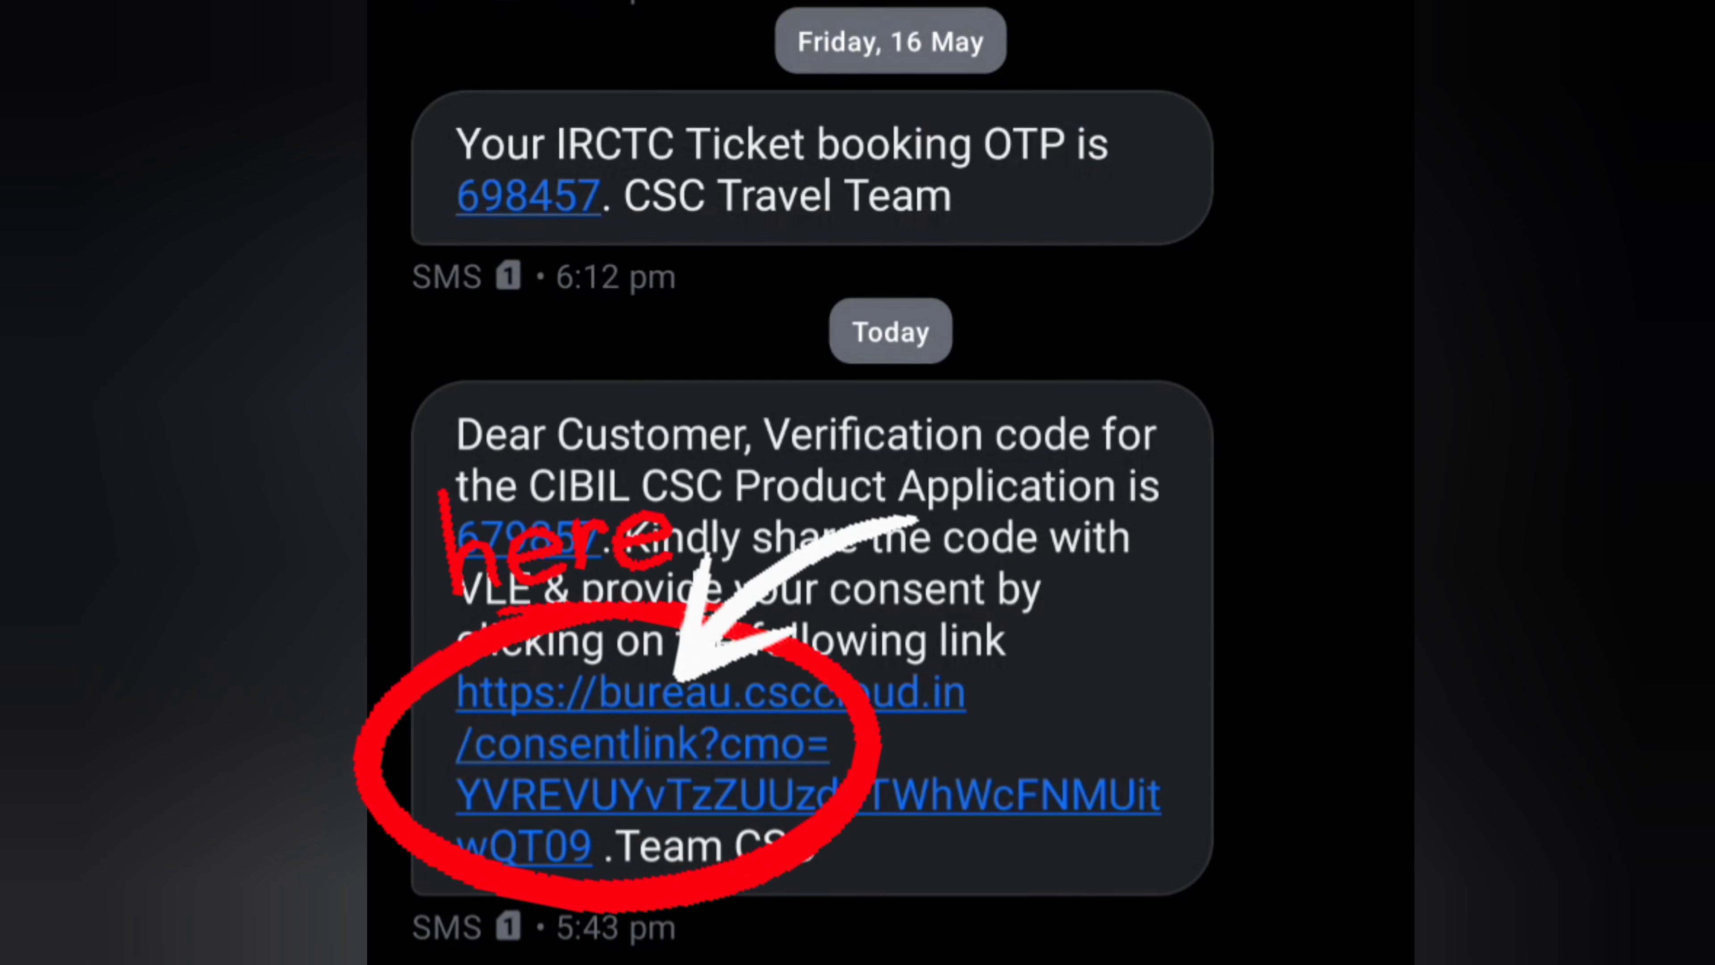
# - Open the SMS consent link, agree to the Grant of Consent letter, and confirm
pyautogui.click(735, 755)
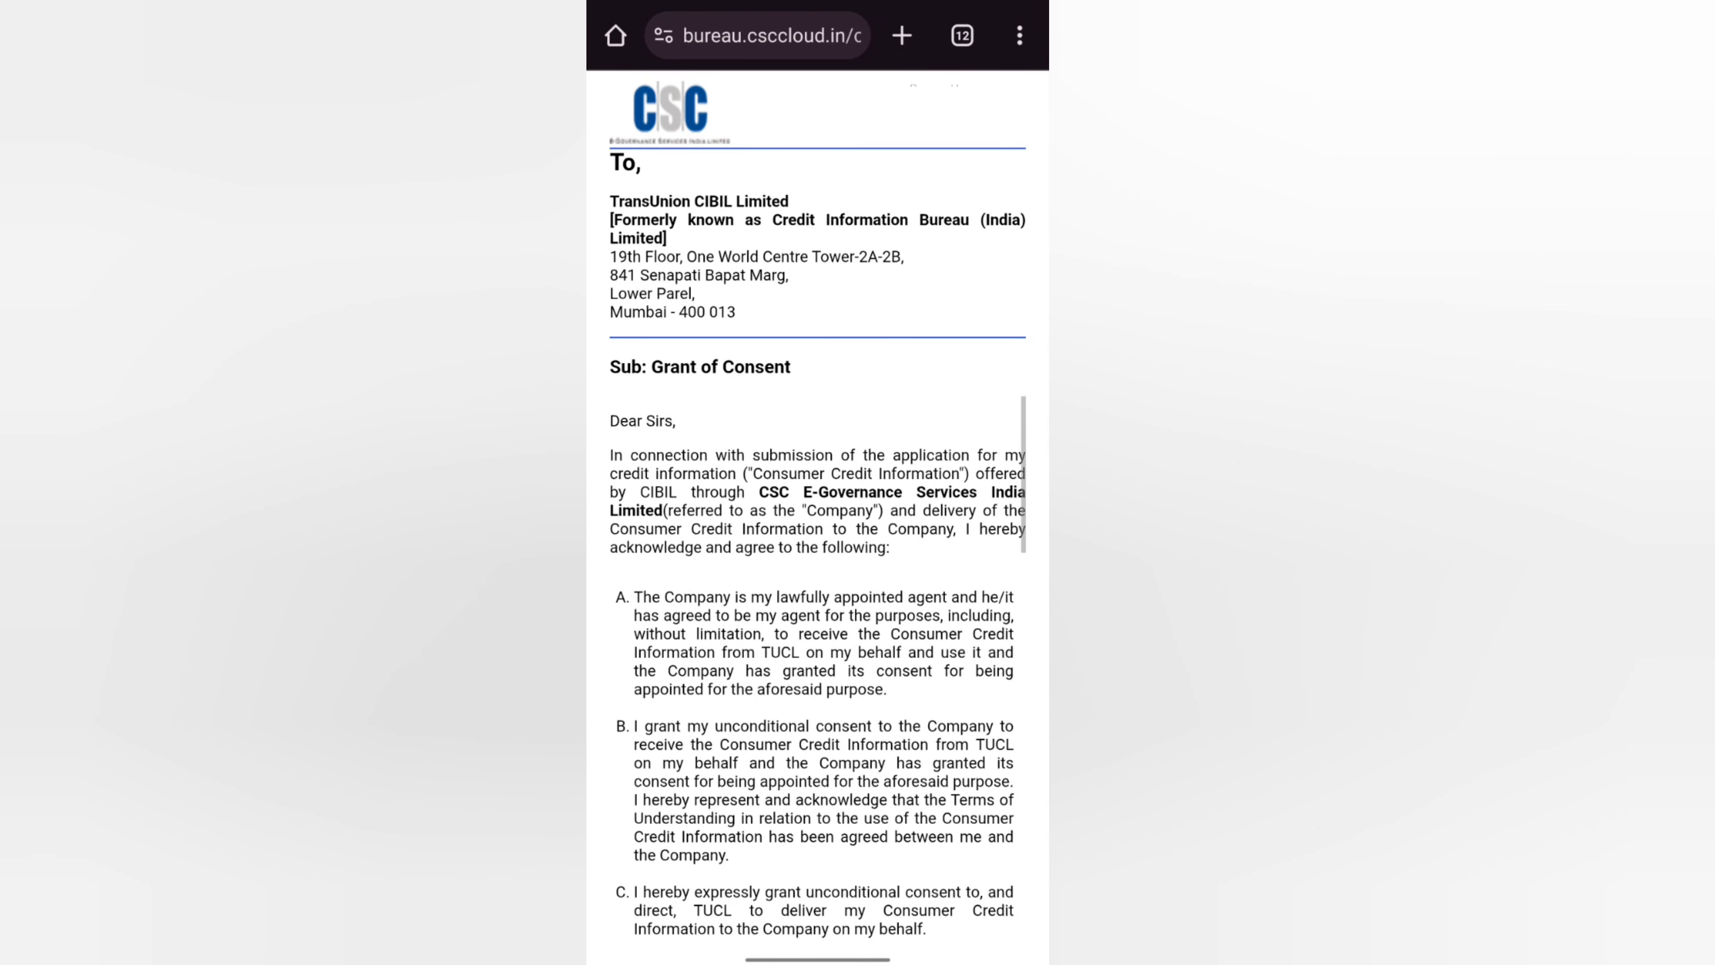
pyautogui.scroll(-10, 820, 673)
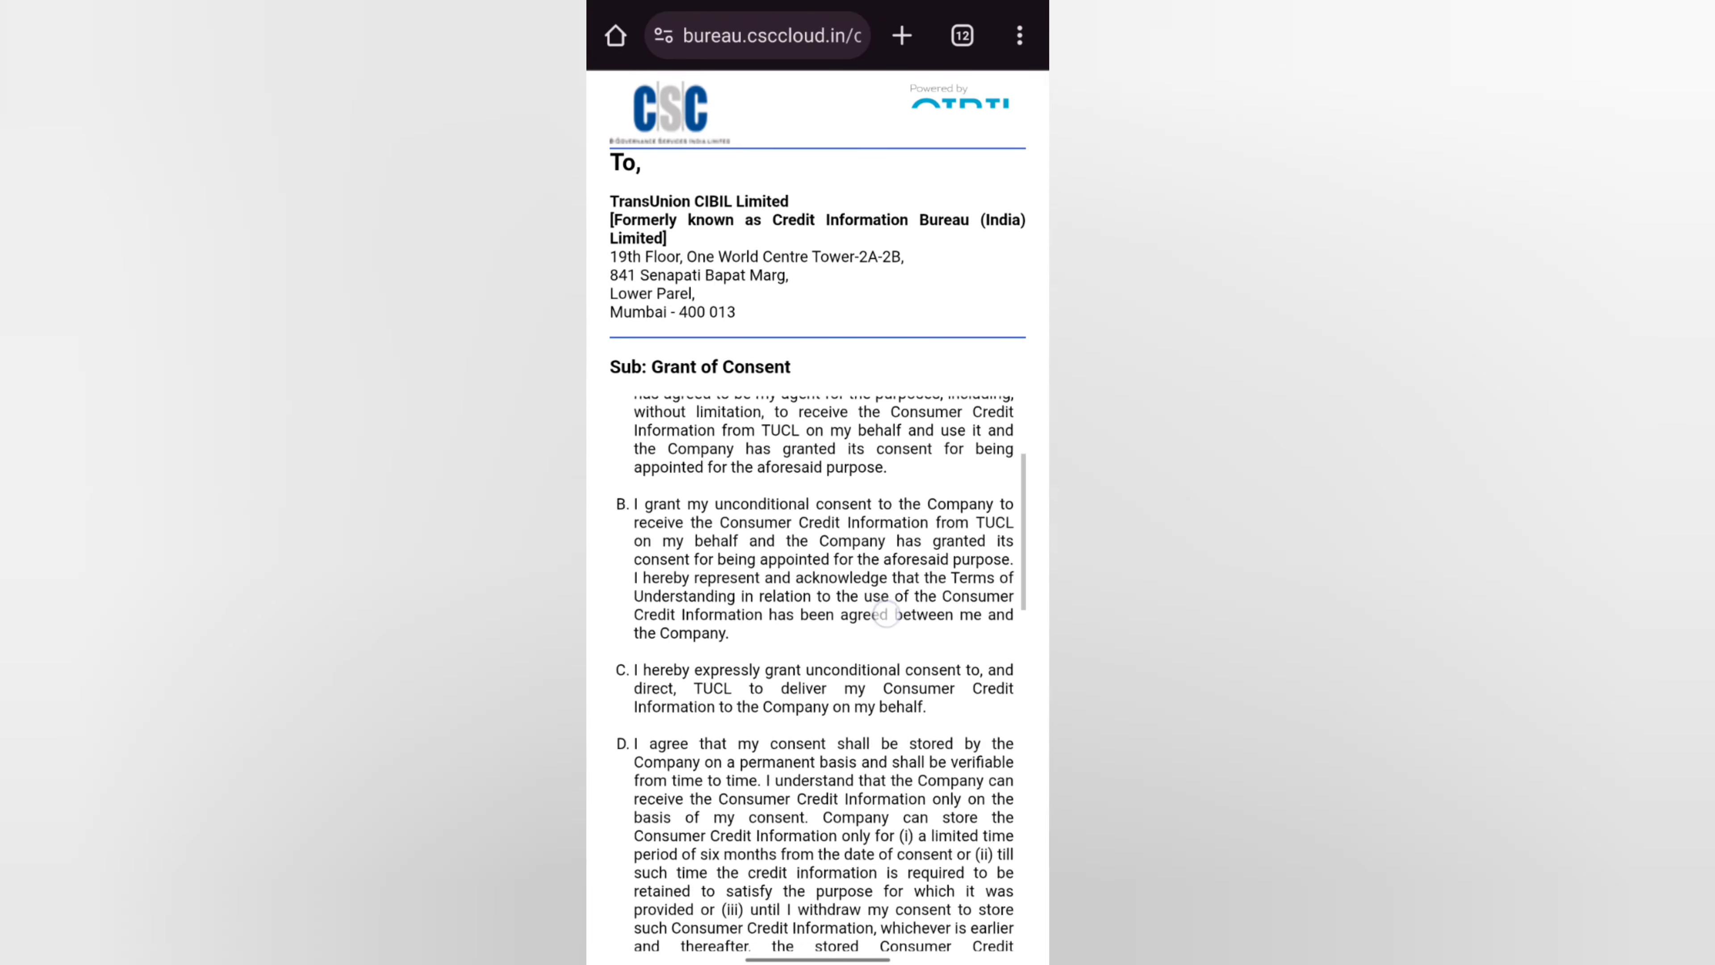
pyautogui.scroll(-10, 820, 673)
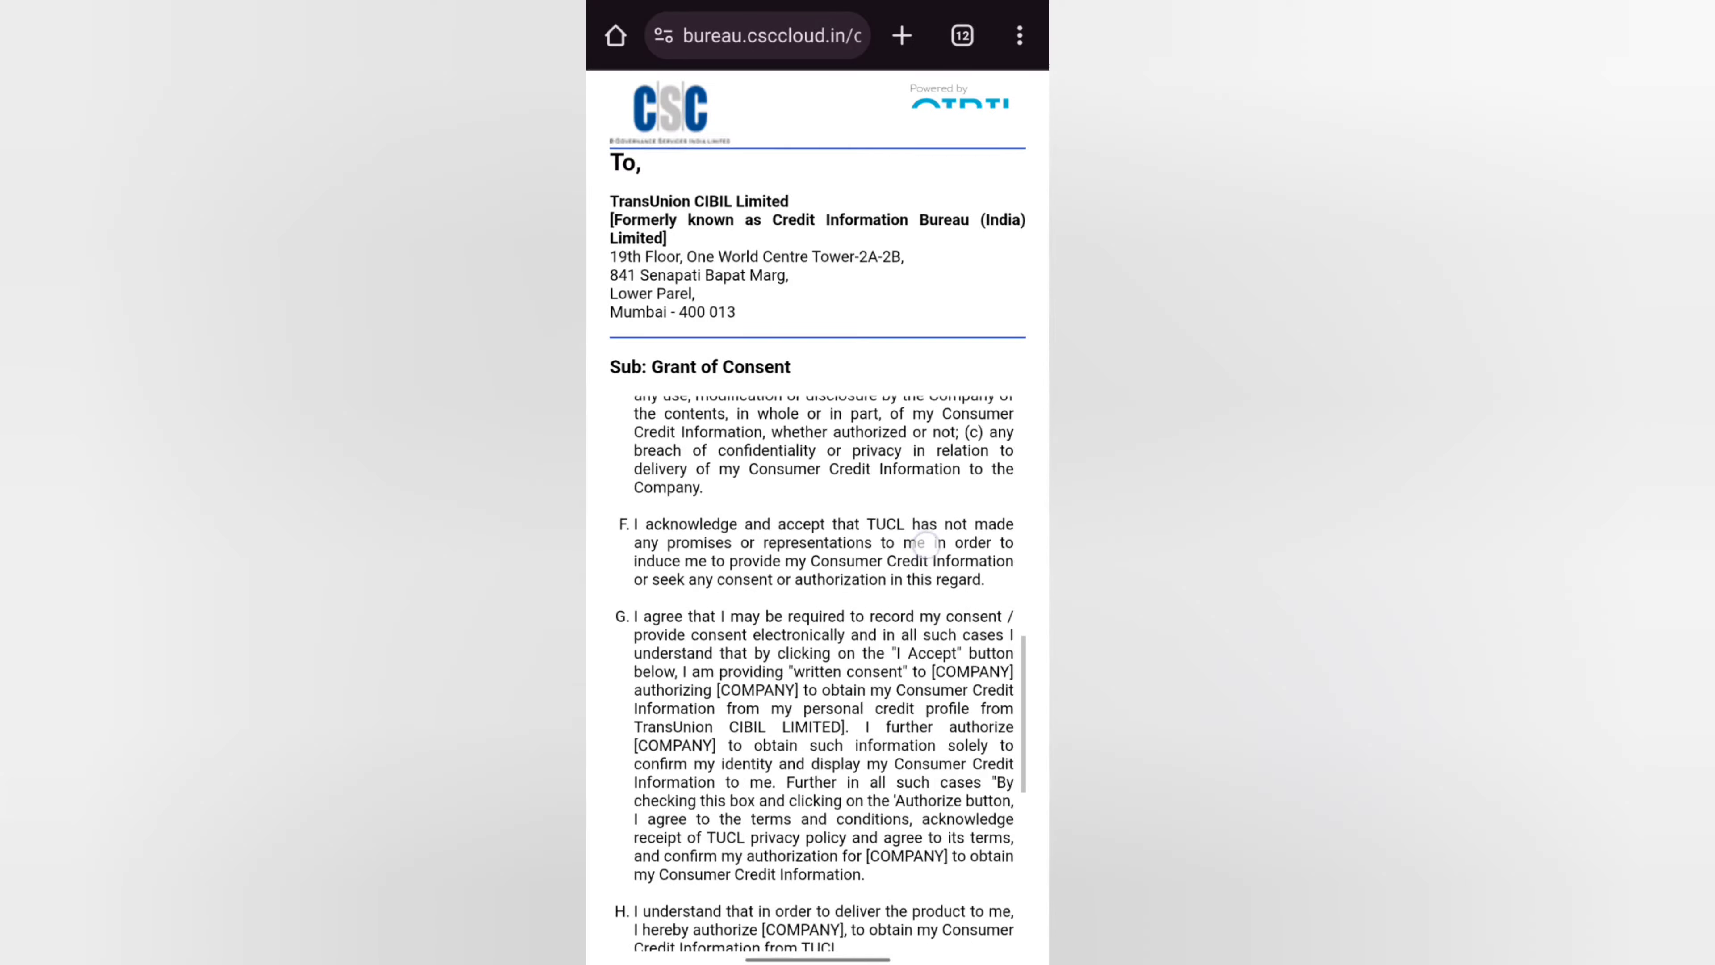
pyautogui.scroll(-10, 820, 673)
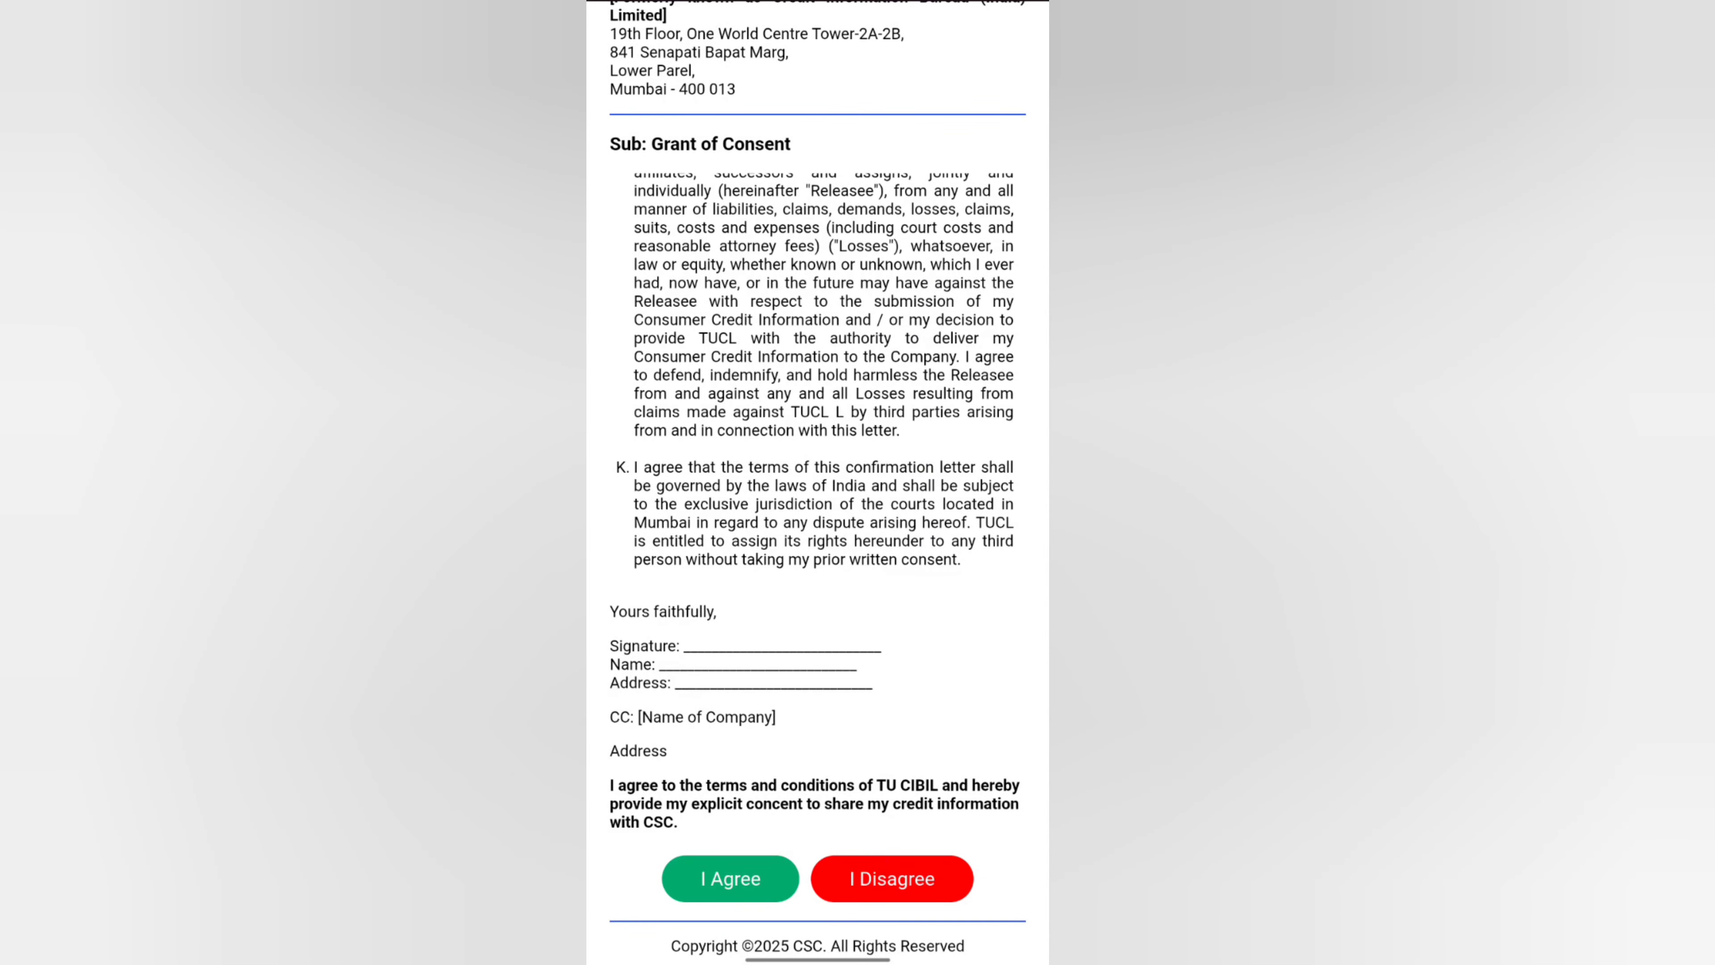
pyautogui.click(731, 879)
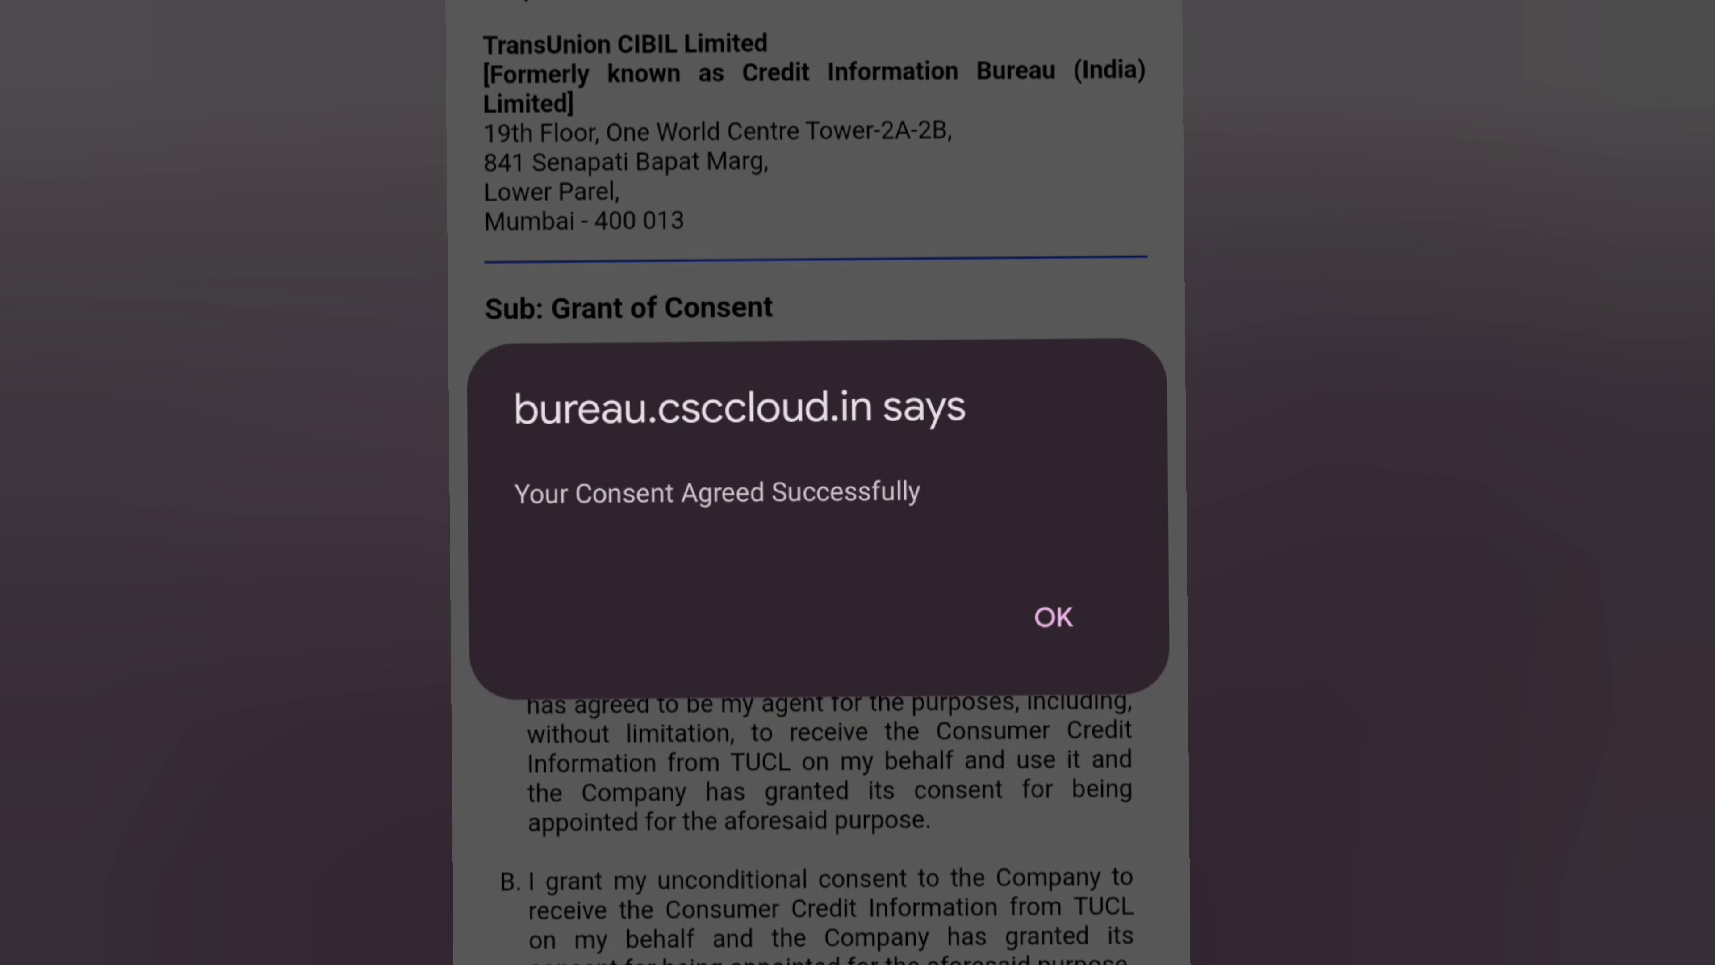
pyautogui.click(1053, 616)
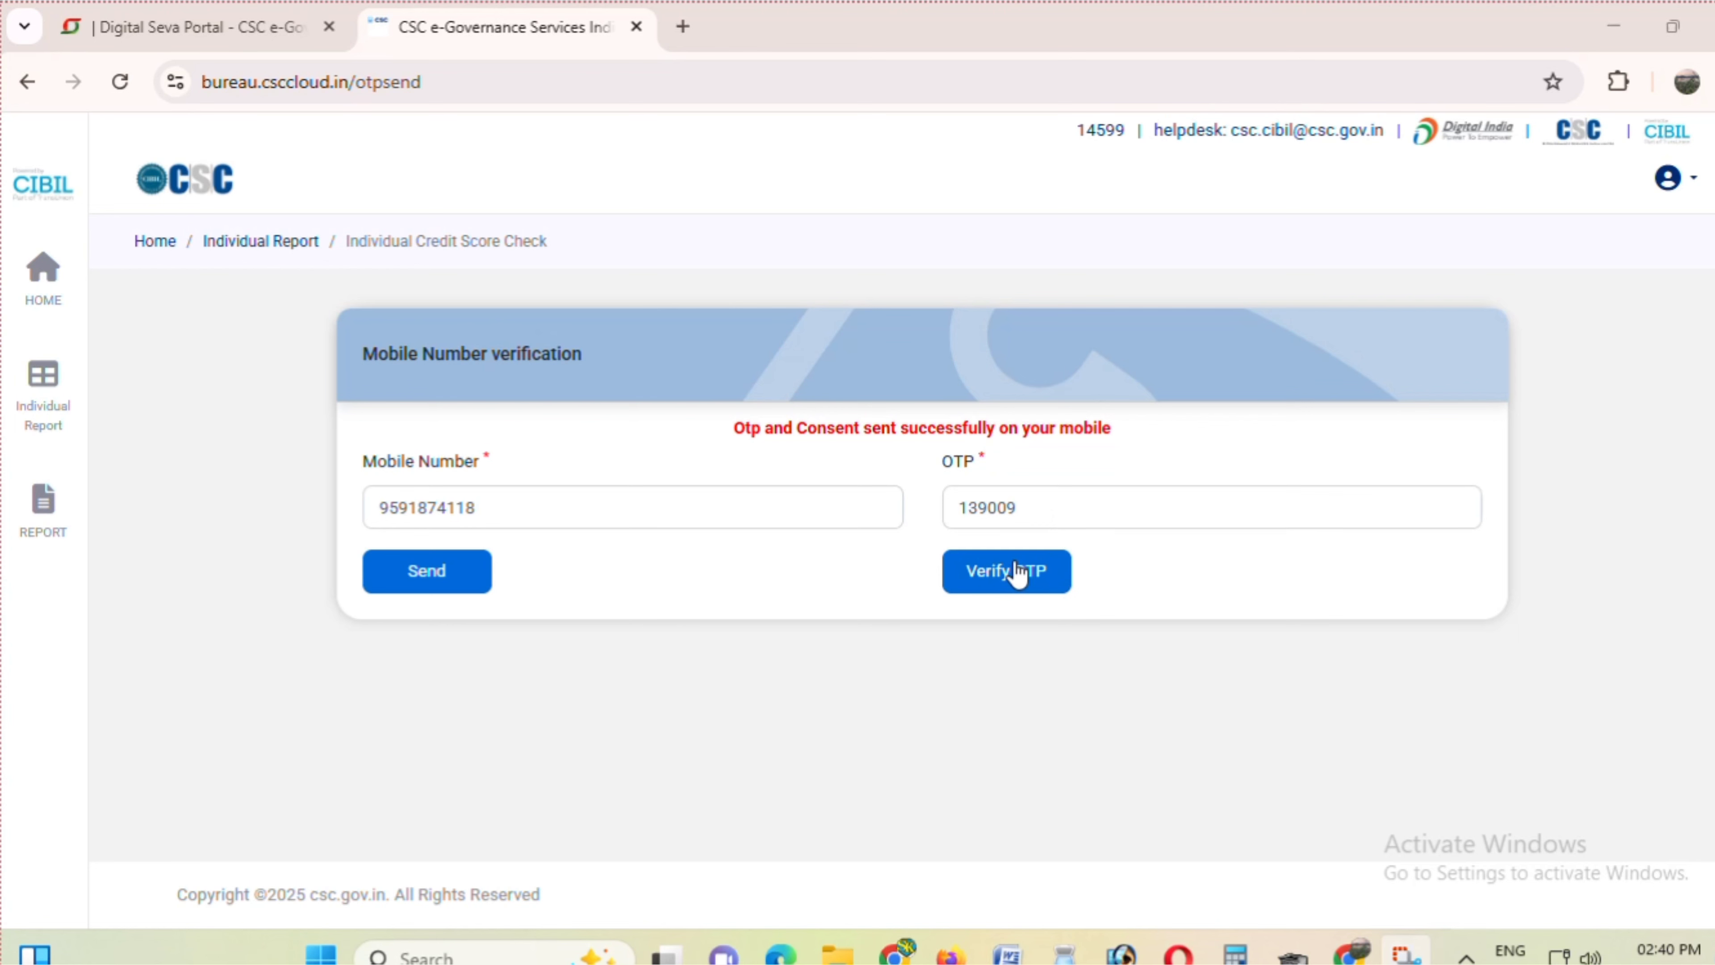
# - Verify the OTP to reach the Personal Information Details form
pyautogui.click(1017, 574)
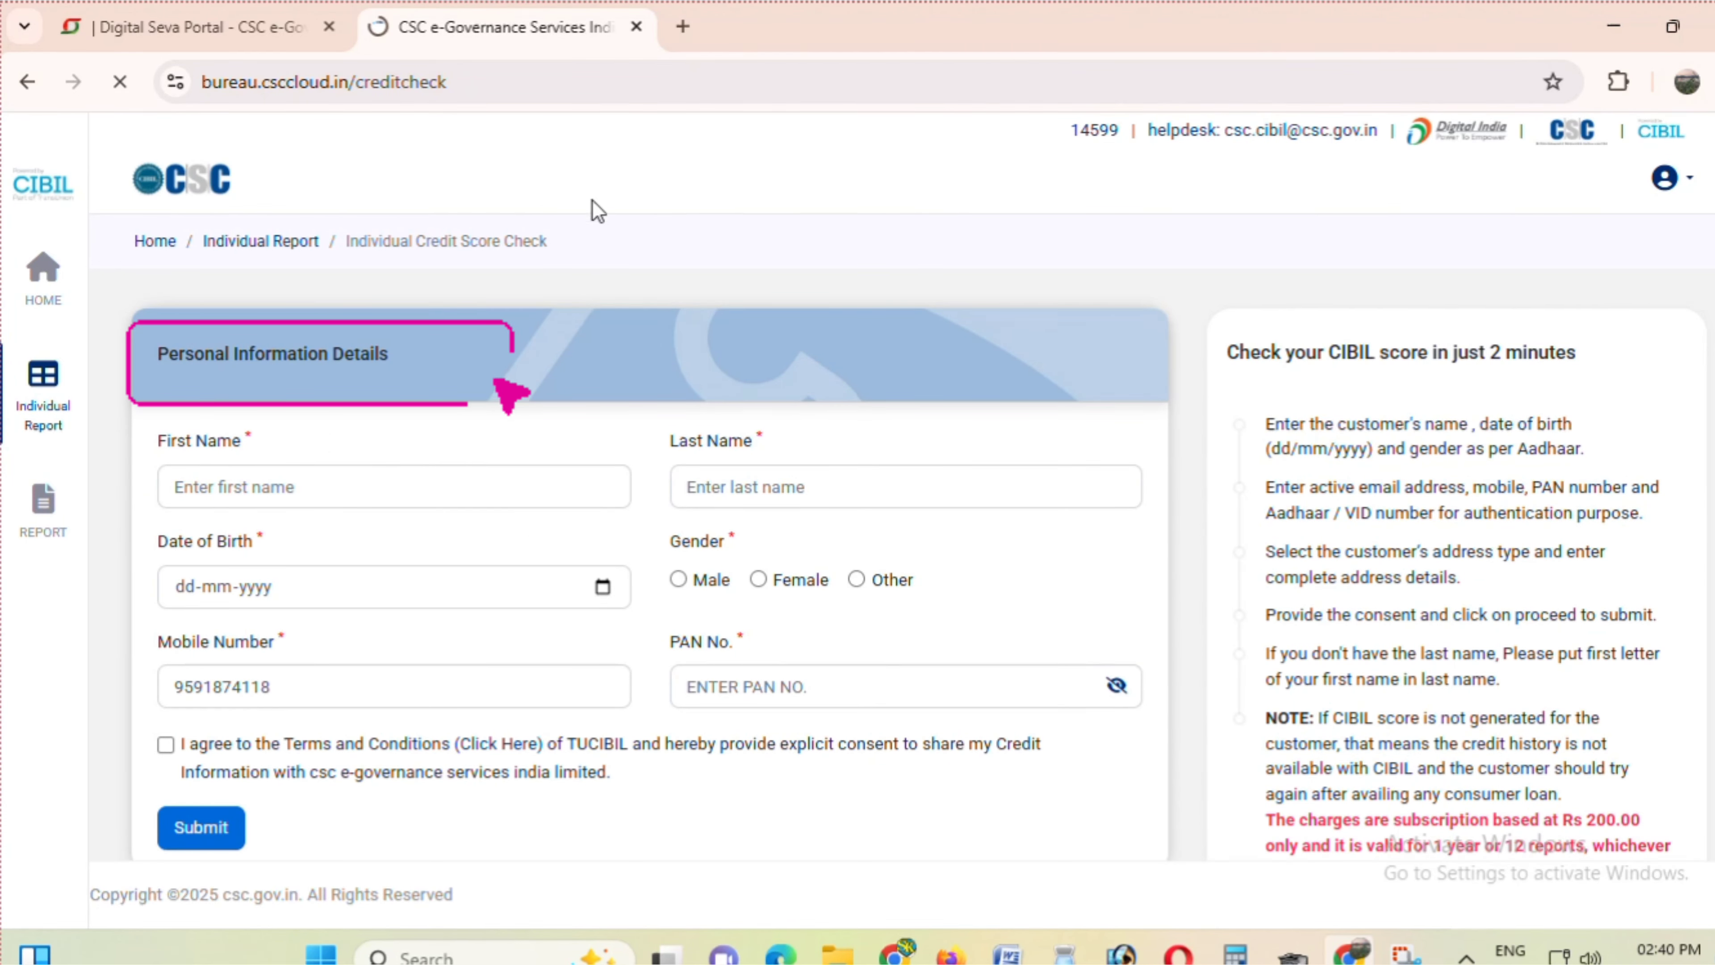
# - Enter the customer's first name, last name and date of birth
pyautogui.scroll(-3, 625, 300)
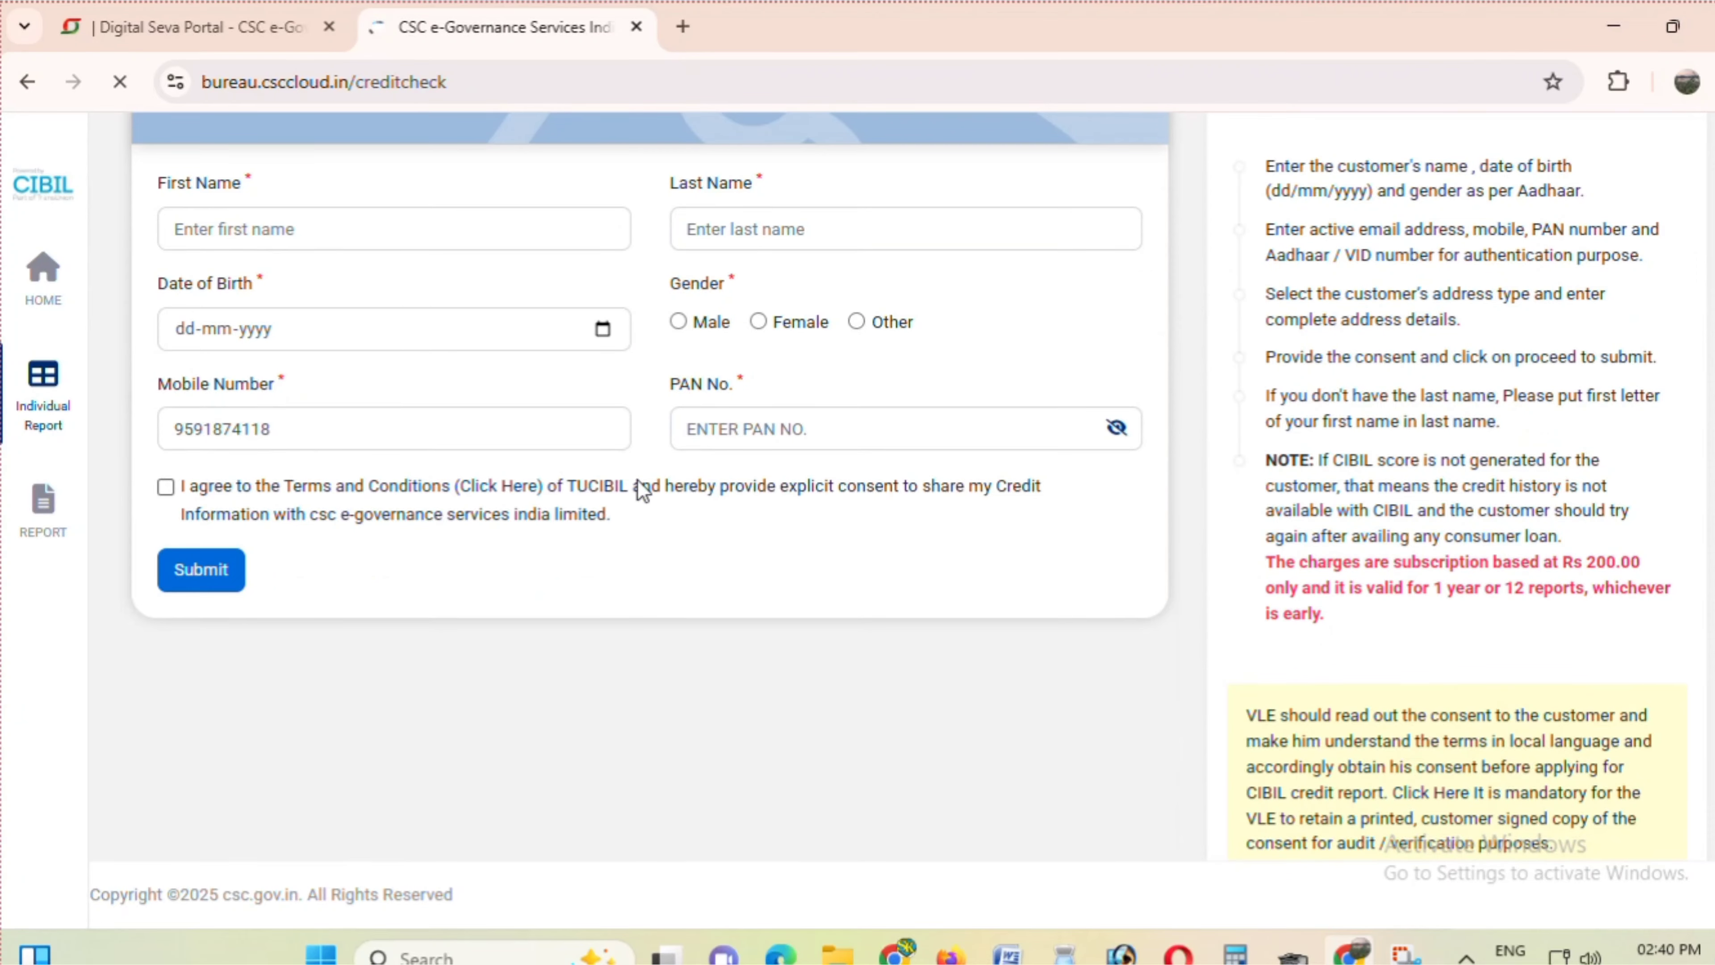
pyautogui.scroll(3, 644, 489)
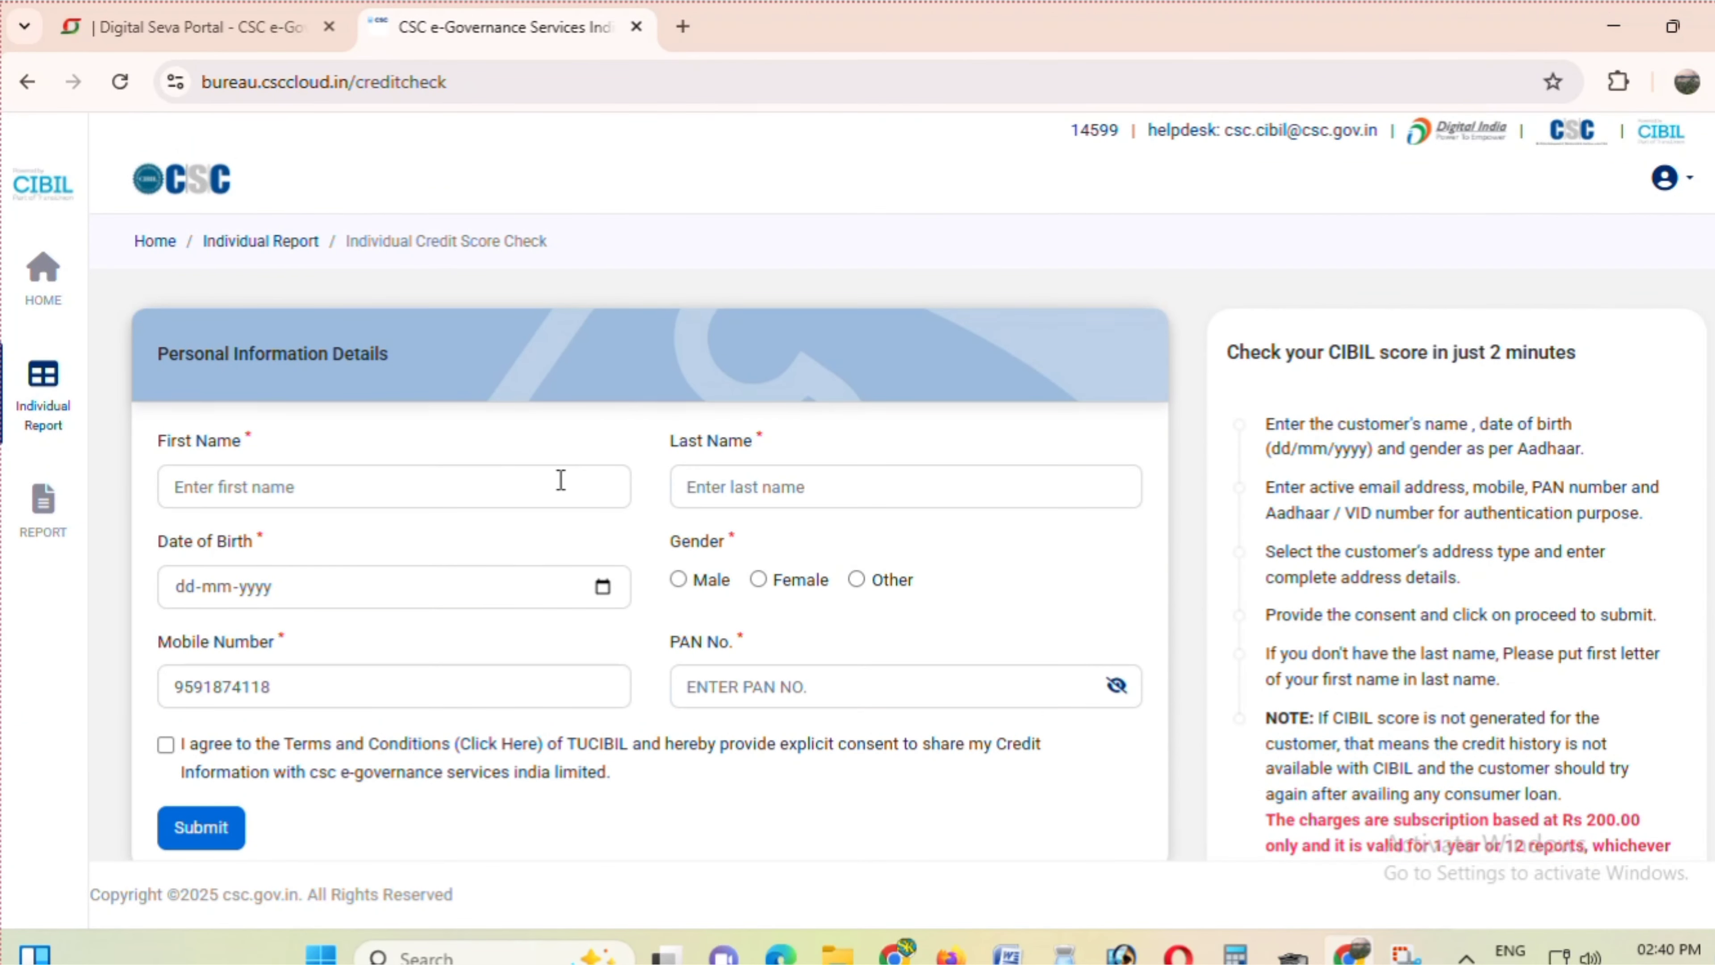
pyautogui.click(252, 479)
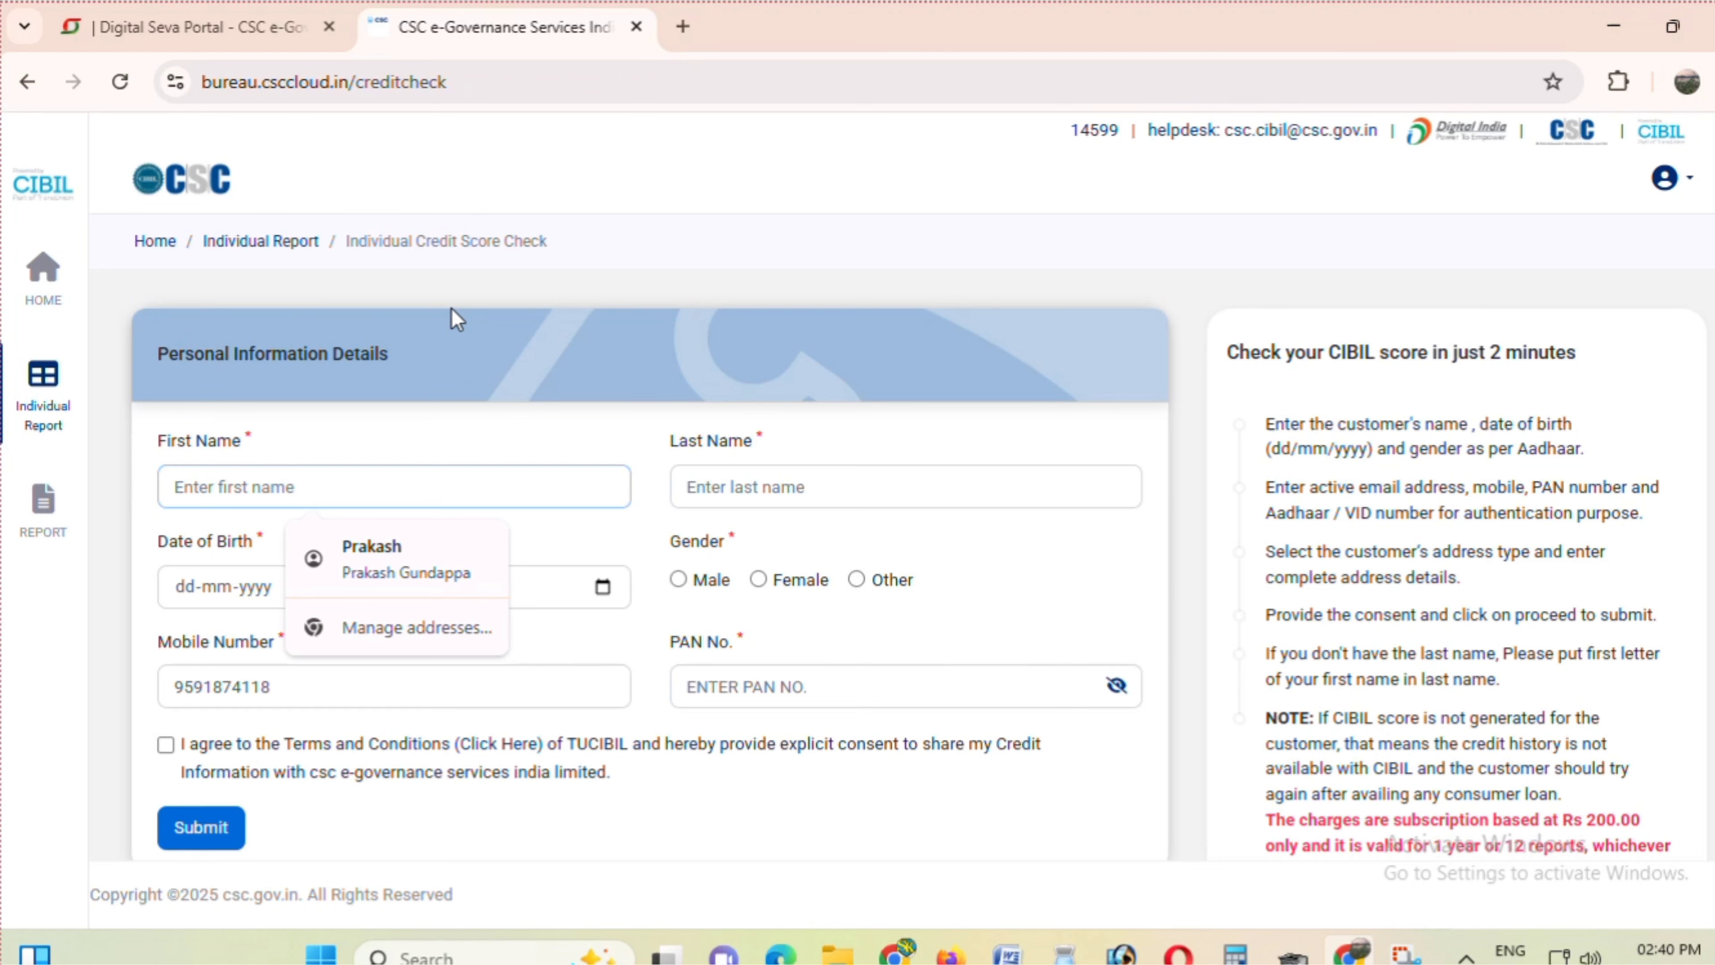
pyautogui.write('RAJ')
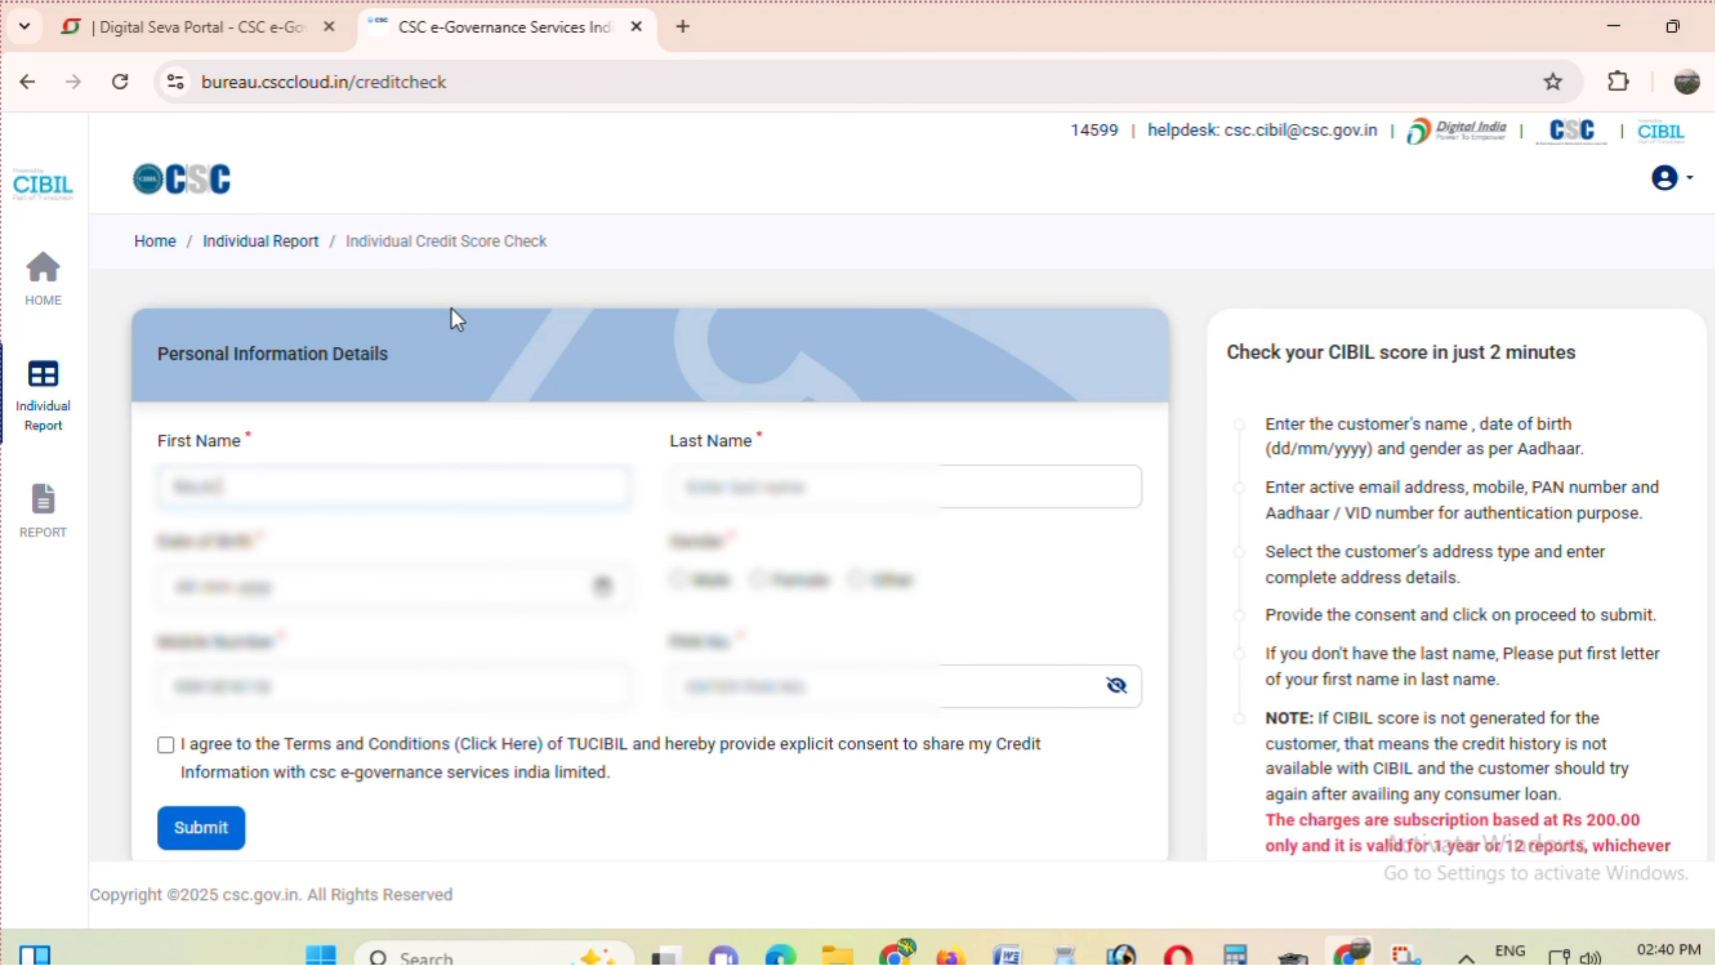
pyautogui.press('Tab')
pyautogui.write('R')
pyautogui.press('Tab')
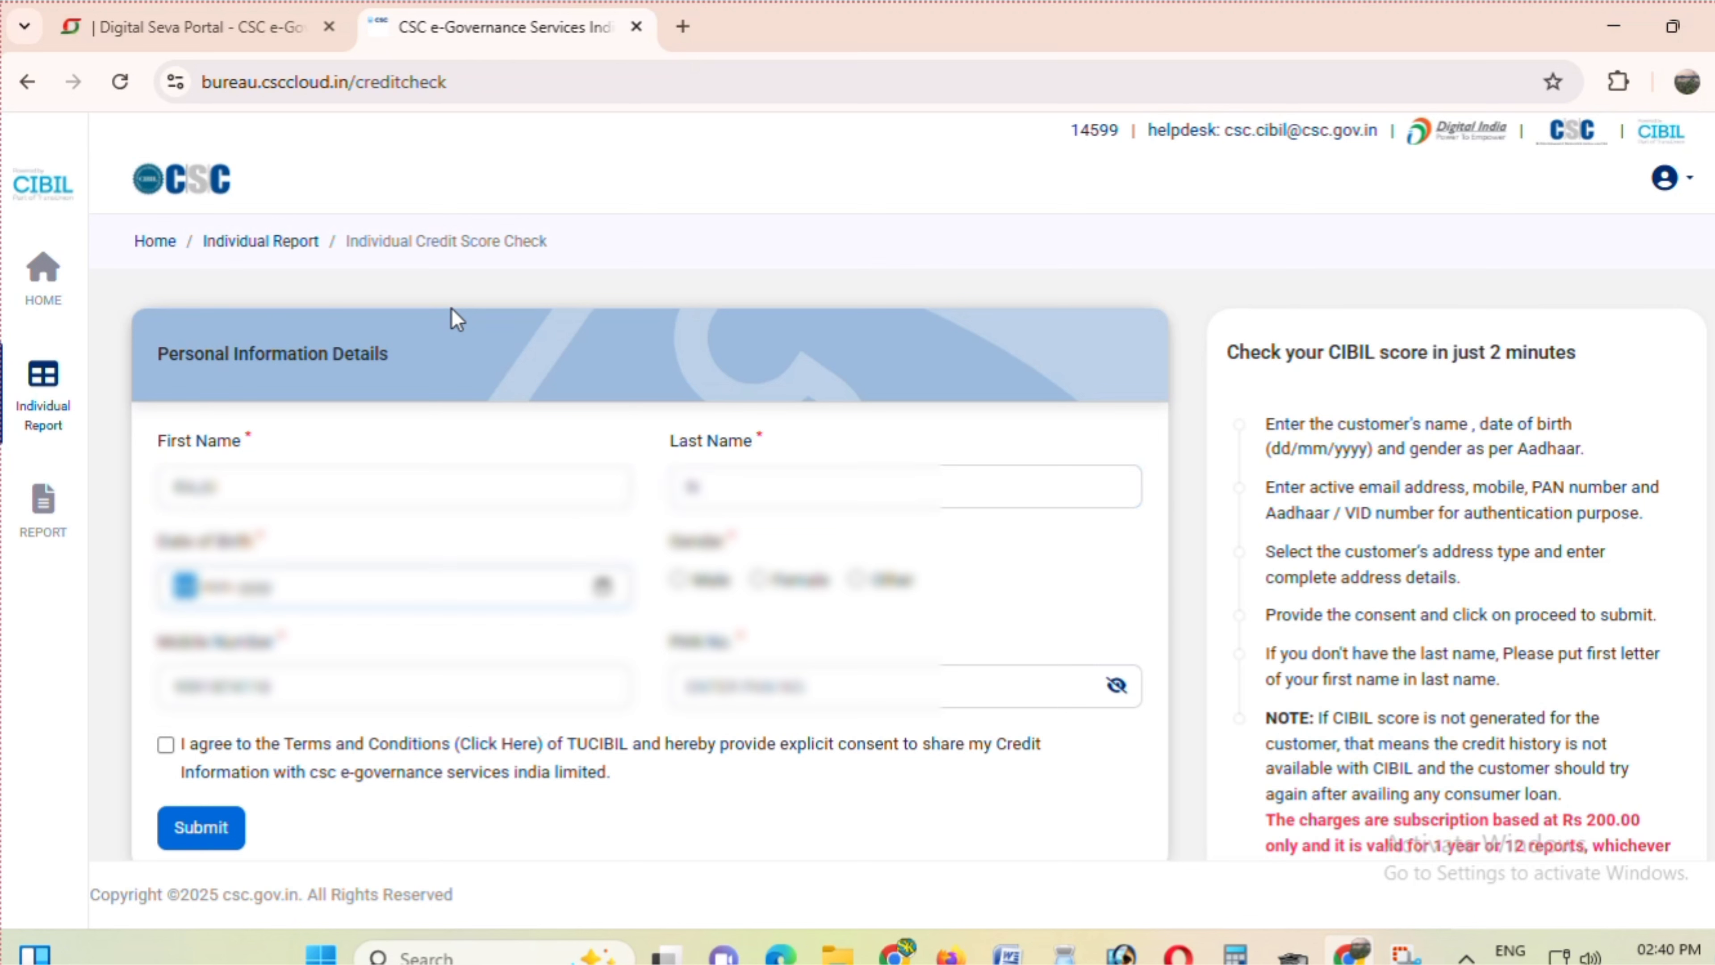
pyautogui.write('210119')
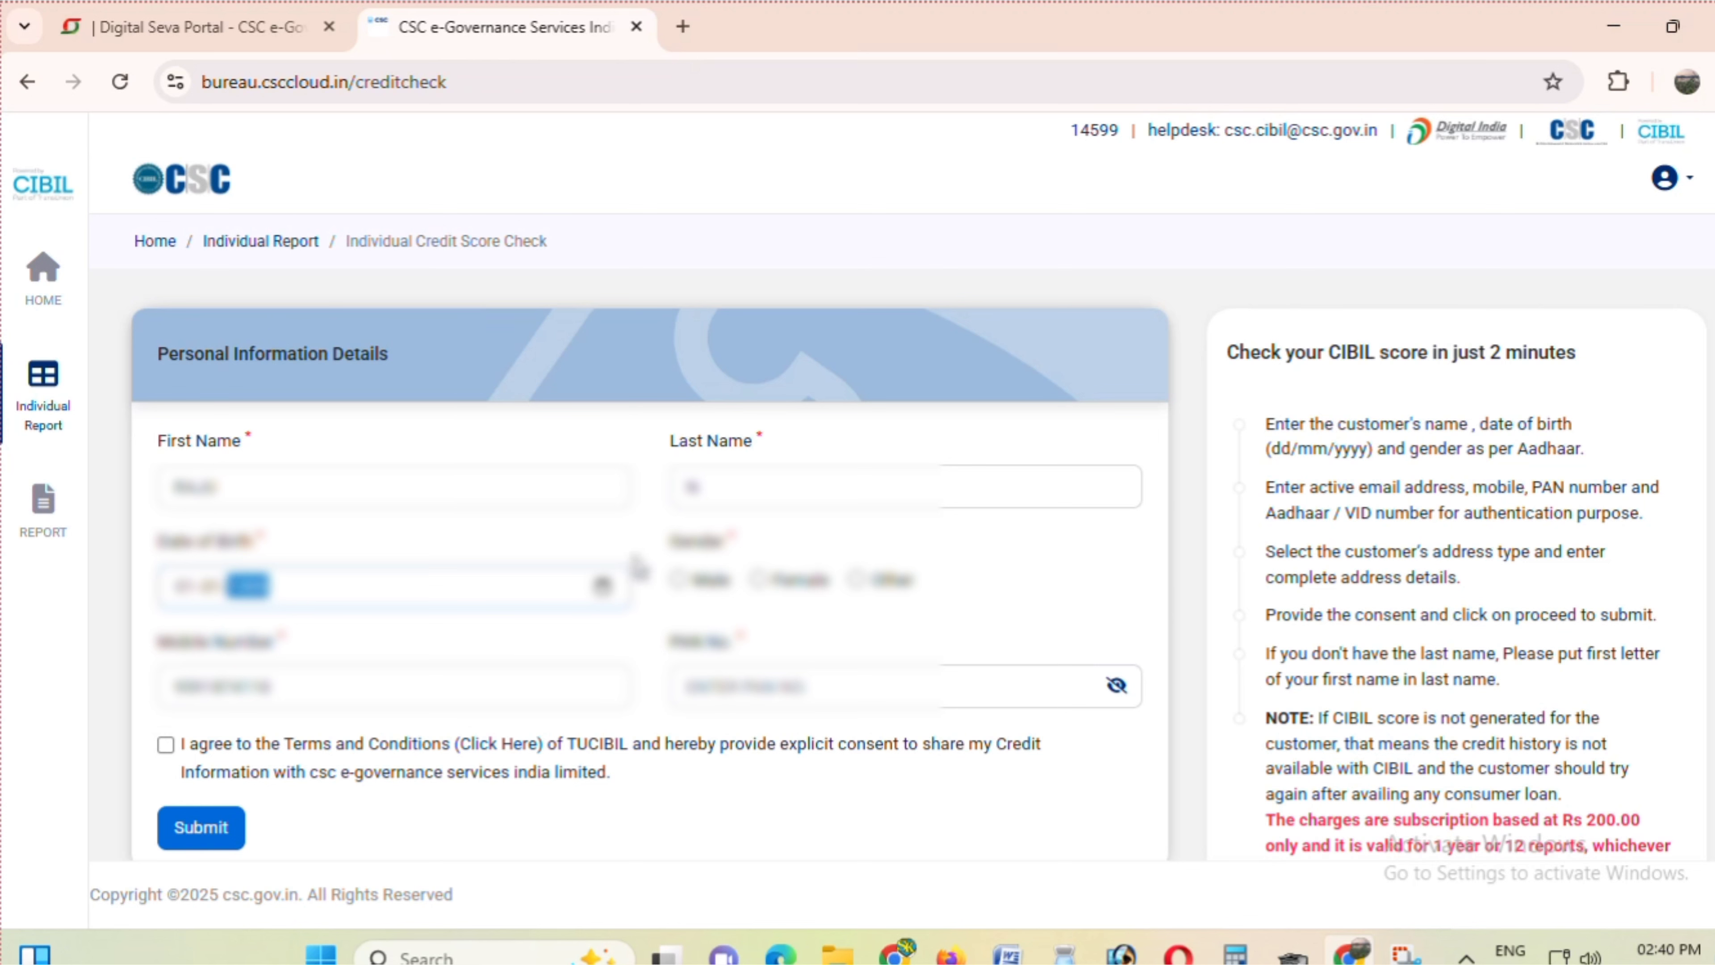
# - Set the gender to Male and go to the PAN number field
pyautogui.click(678, 580)
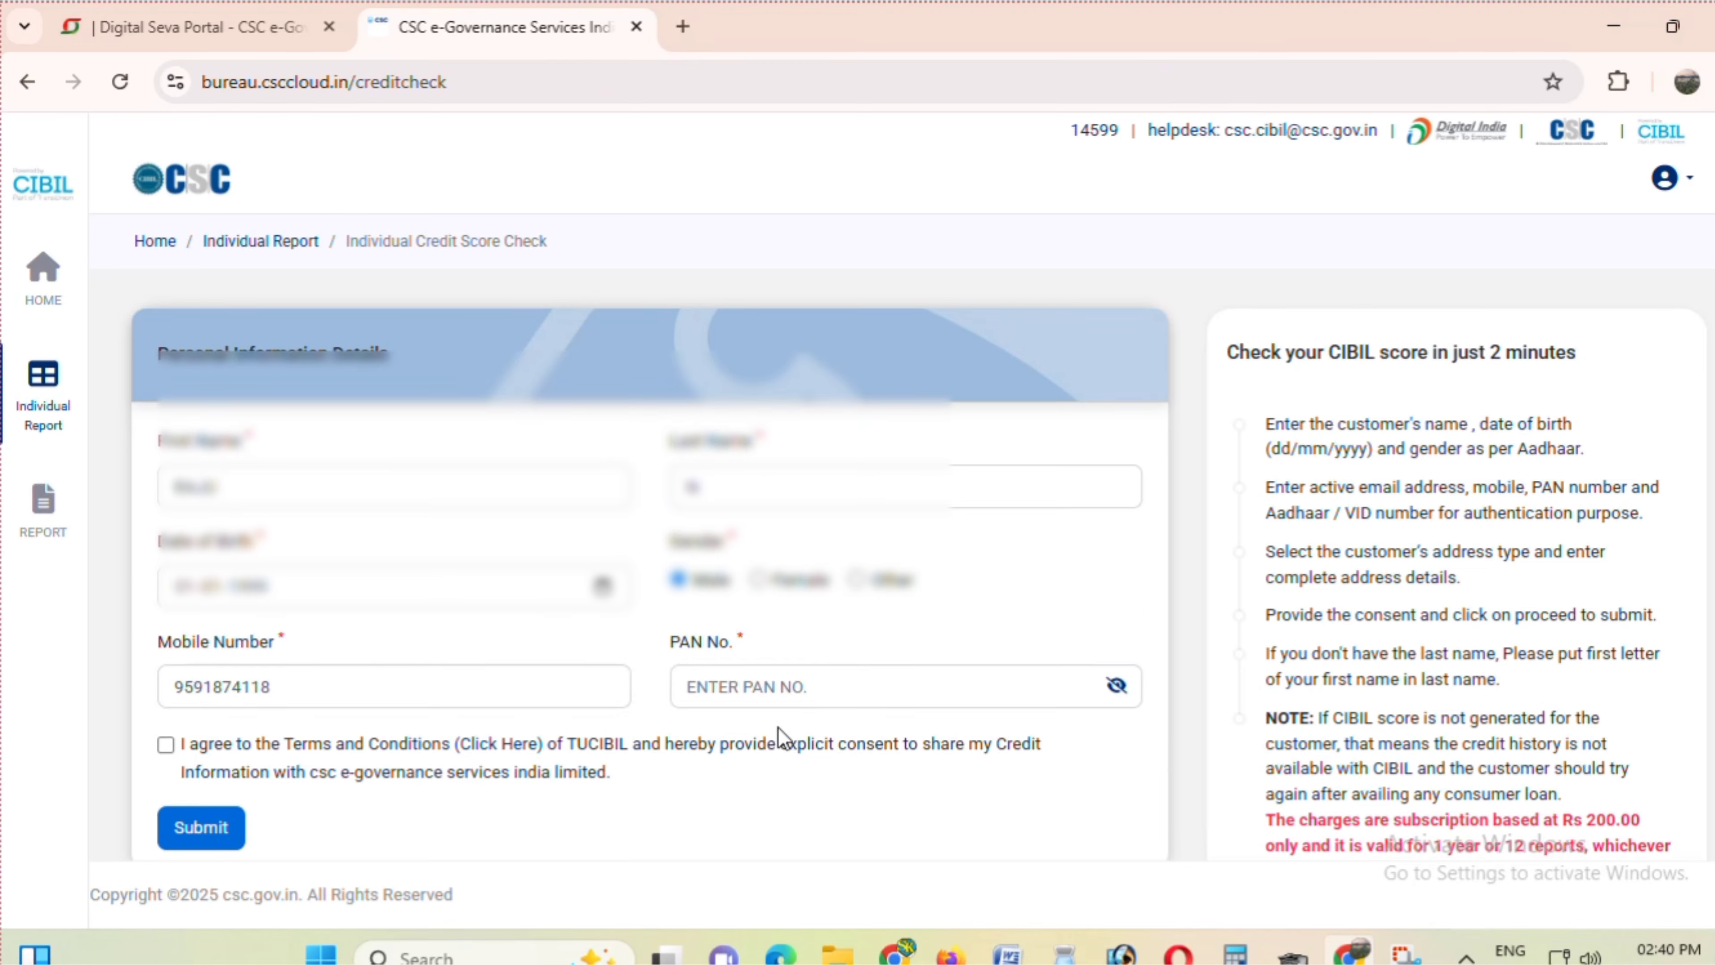
pyautogui.scroll(-1, 783, 740)
pyautogui.moveTo(163, 562); pyautogui.dragTo(330, 573)
pyautogui.click(338, 575)
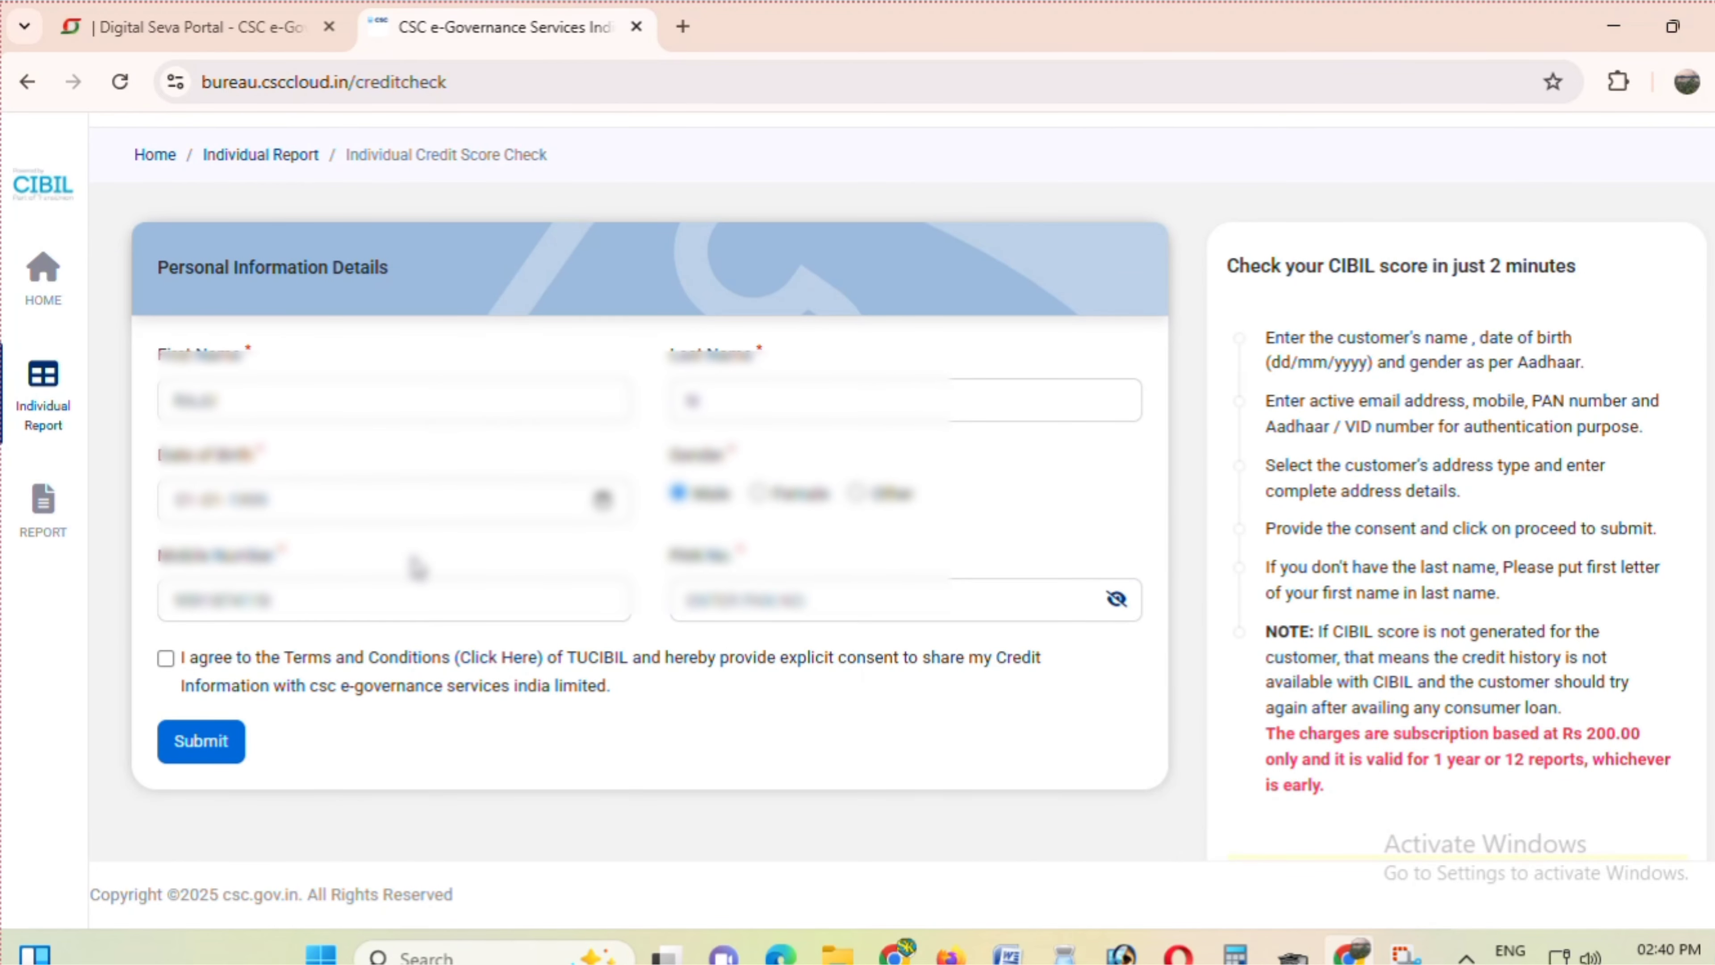
pyautogui.moveTo(676, 561); pyautogui.dragTo(797, 561)
pyautogui.click(827, 558)
pyautogui.click(734, 599)
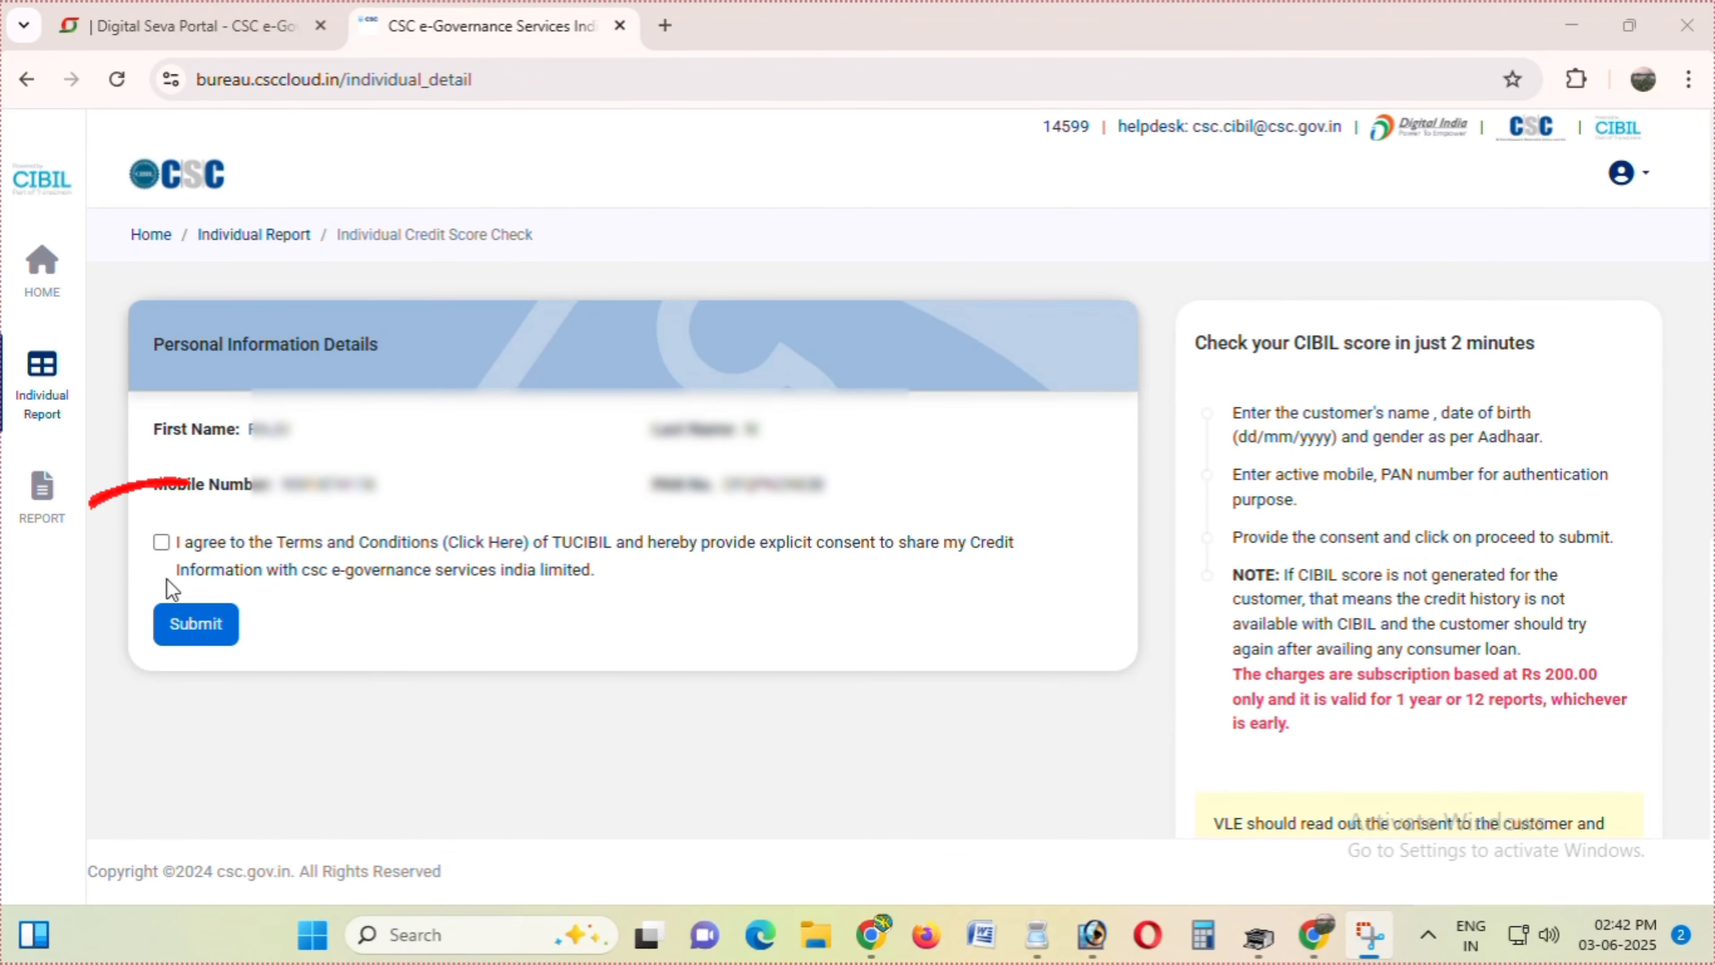
# - Tick the Terms and Conditions consent box and submit the customer's details
pyautogui.click(162, 542)
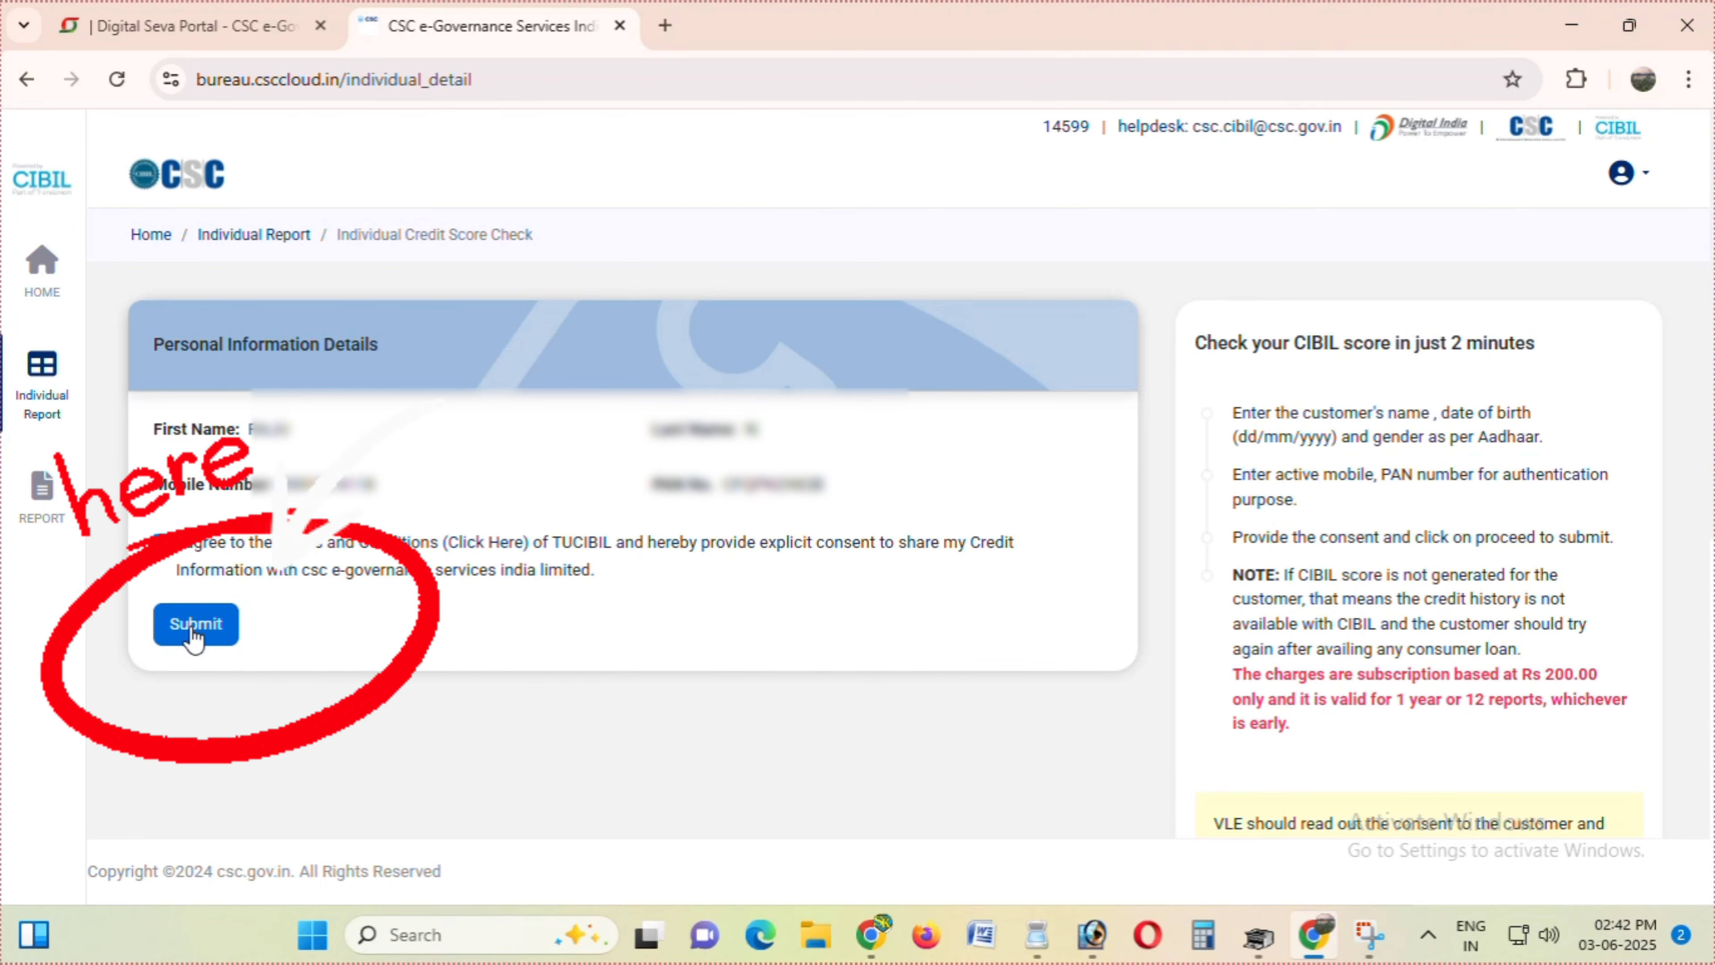
pyautogui.click(195, 623)
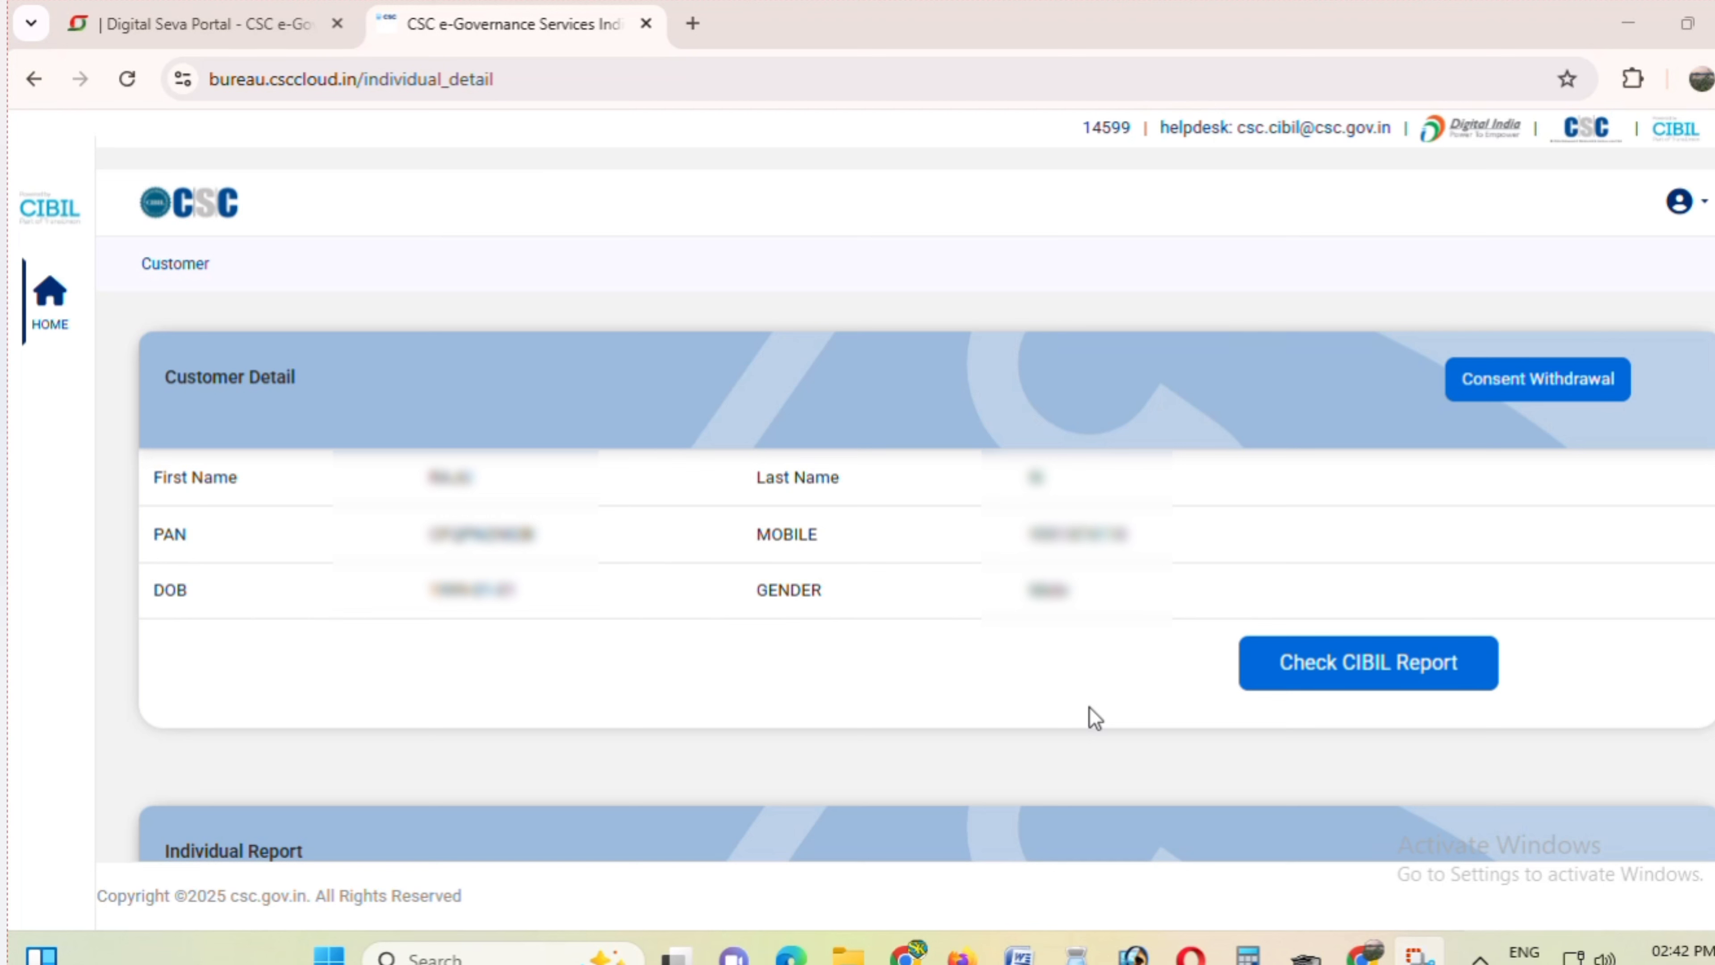
# - Request the customer's CIBIL report and proceed to Pay Now
pyautogui.click(1321, 676)
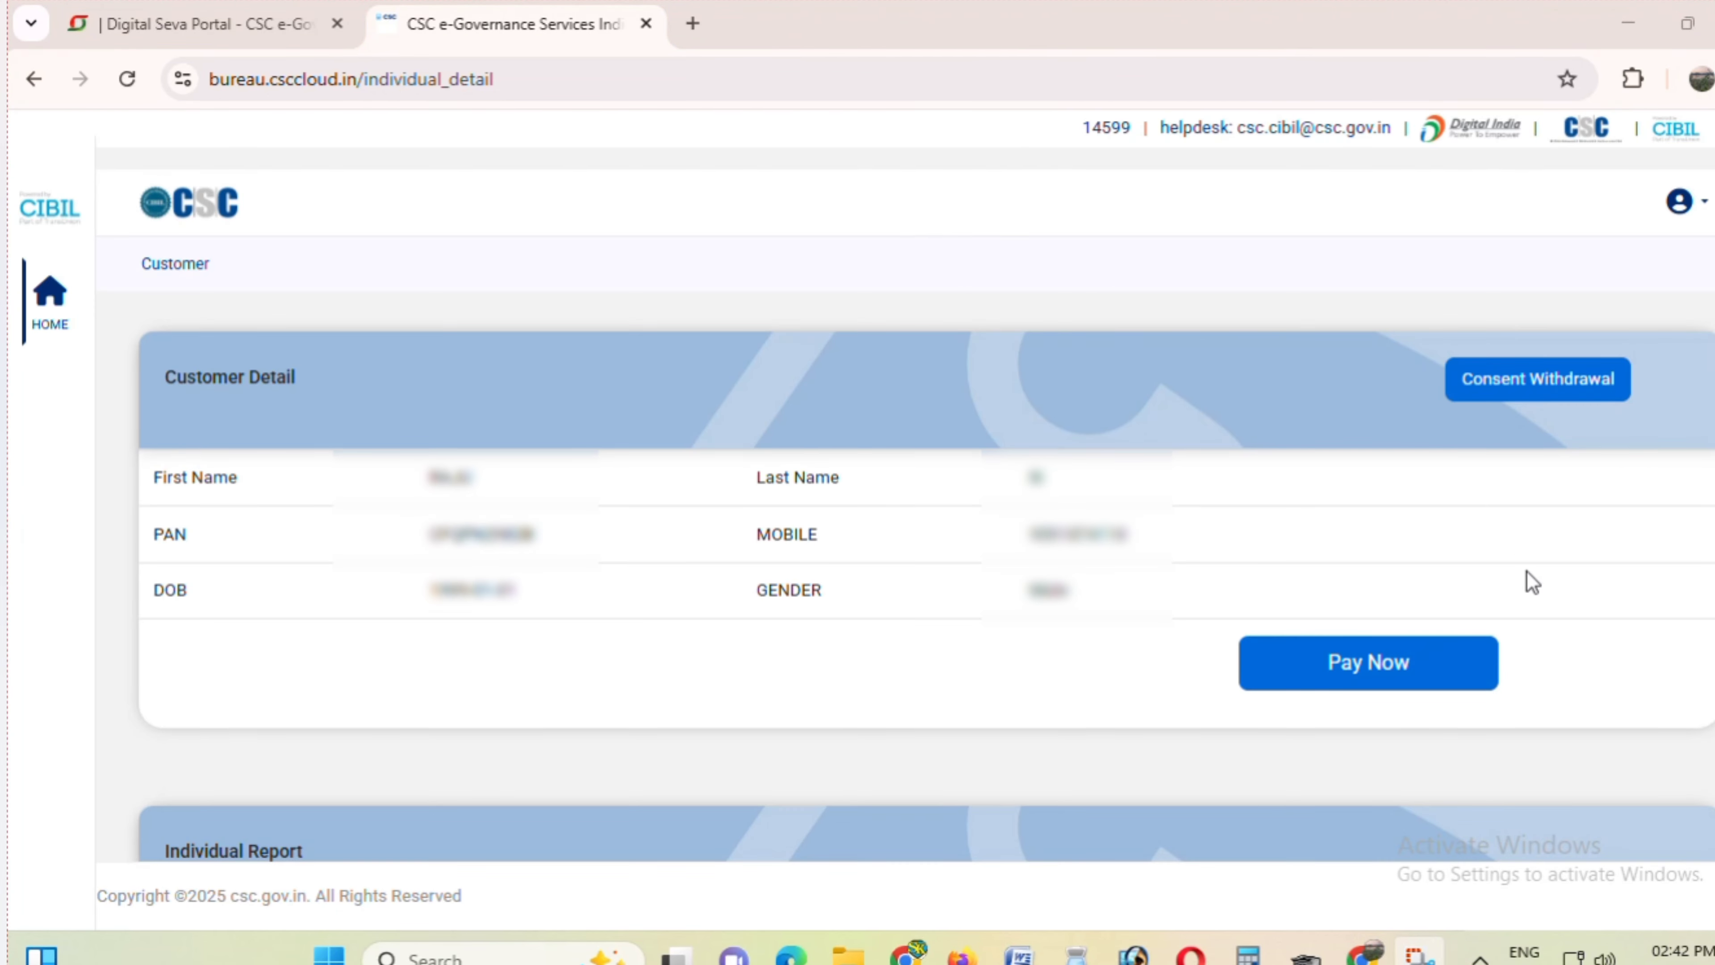
pyautogui.click(1381, 669)
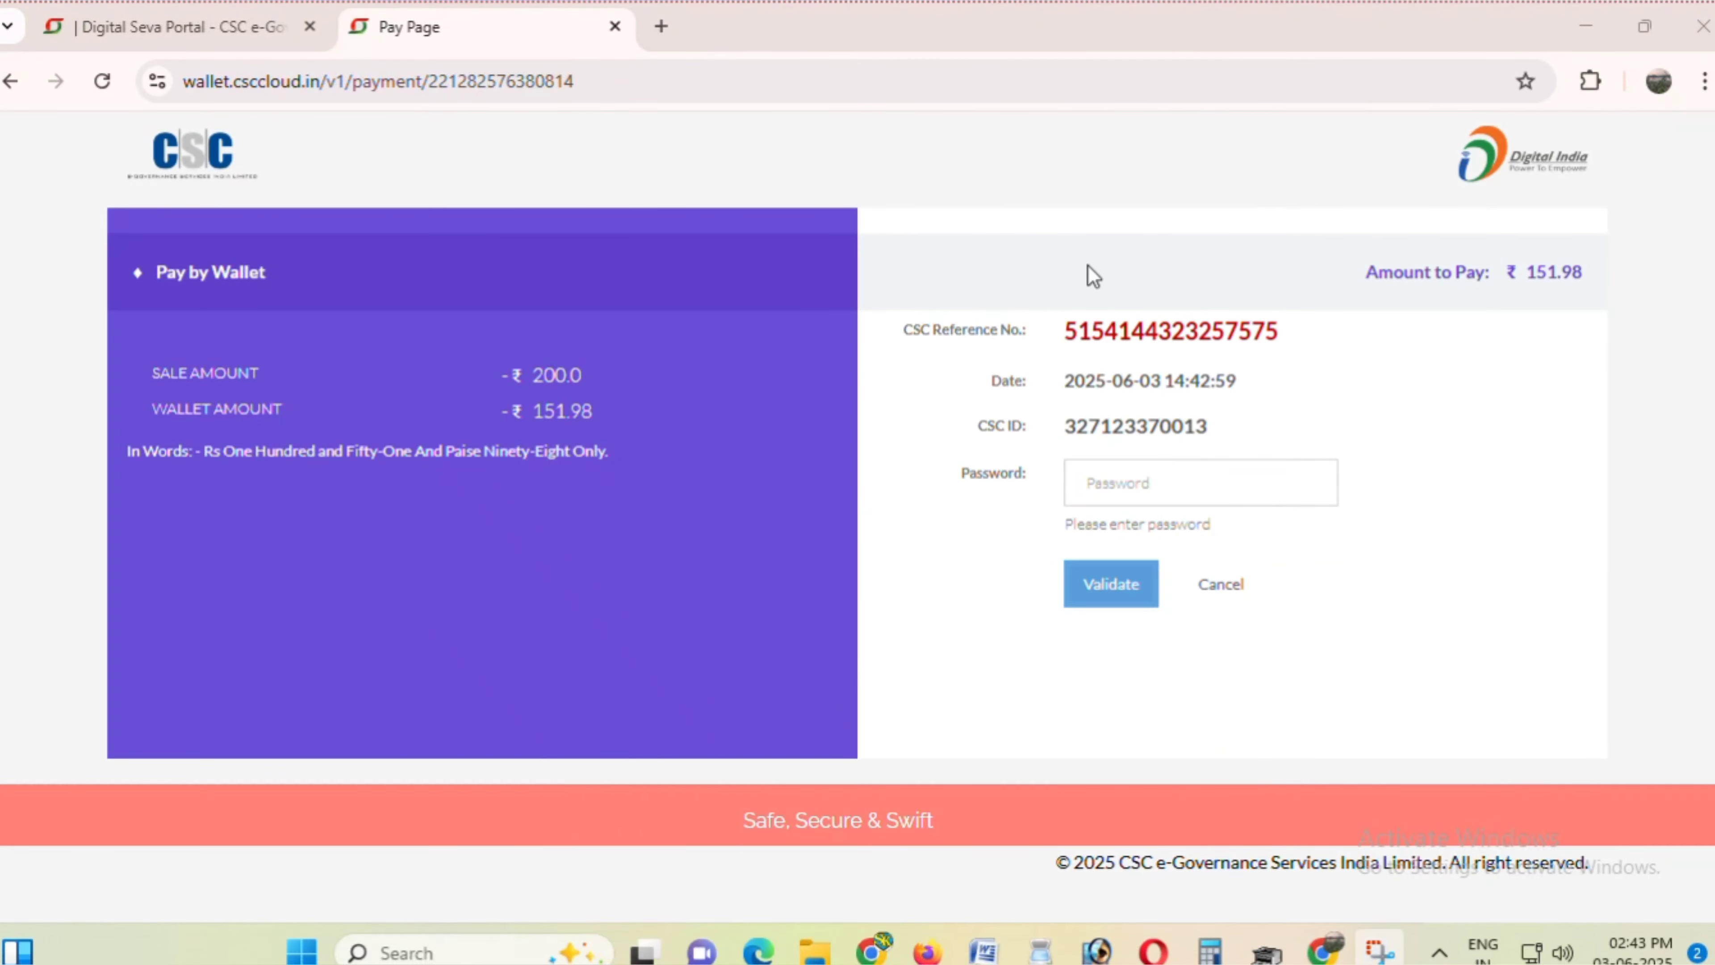
# - Pay ₹151.98 from the CSC wallet using the wallet password and 6-digit PIN
pyautogui.click(1153, 489)
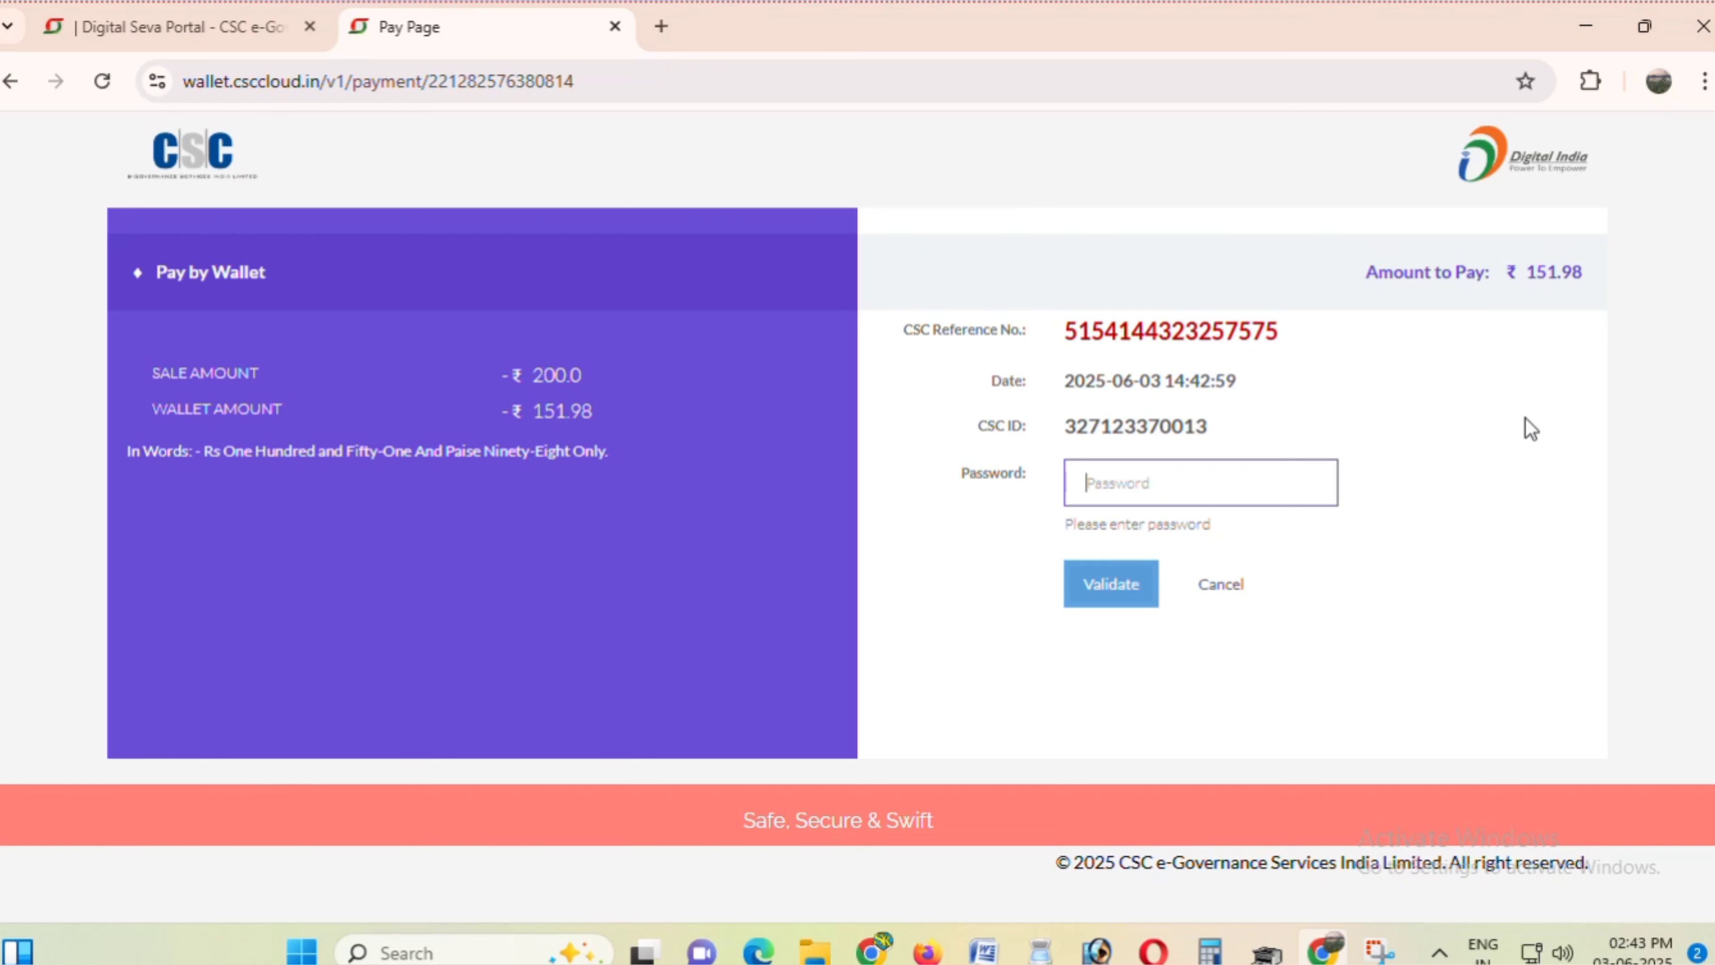
pyautogui.write('••••••')
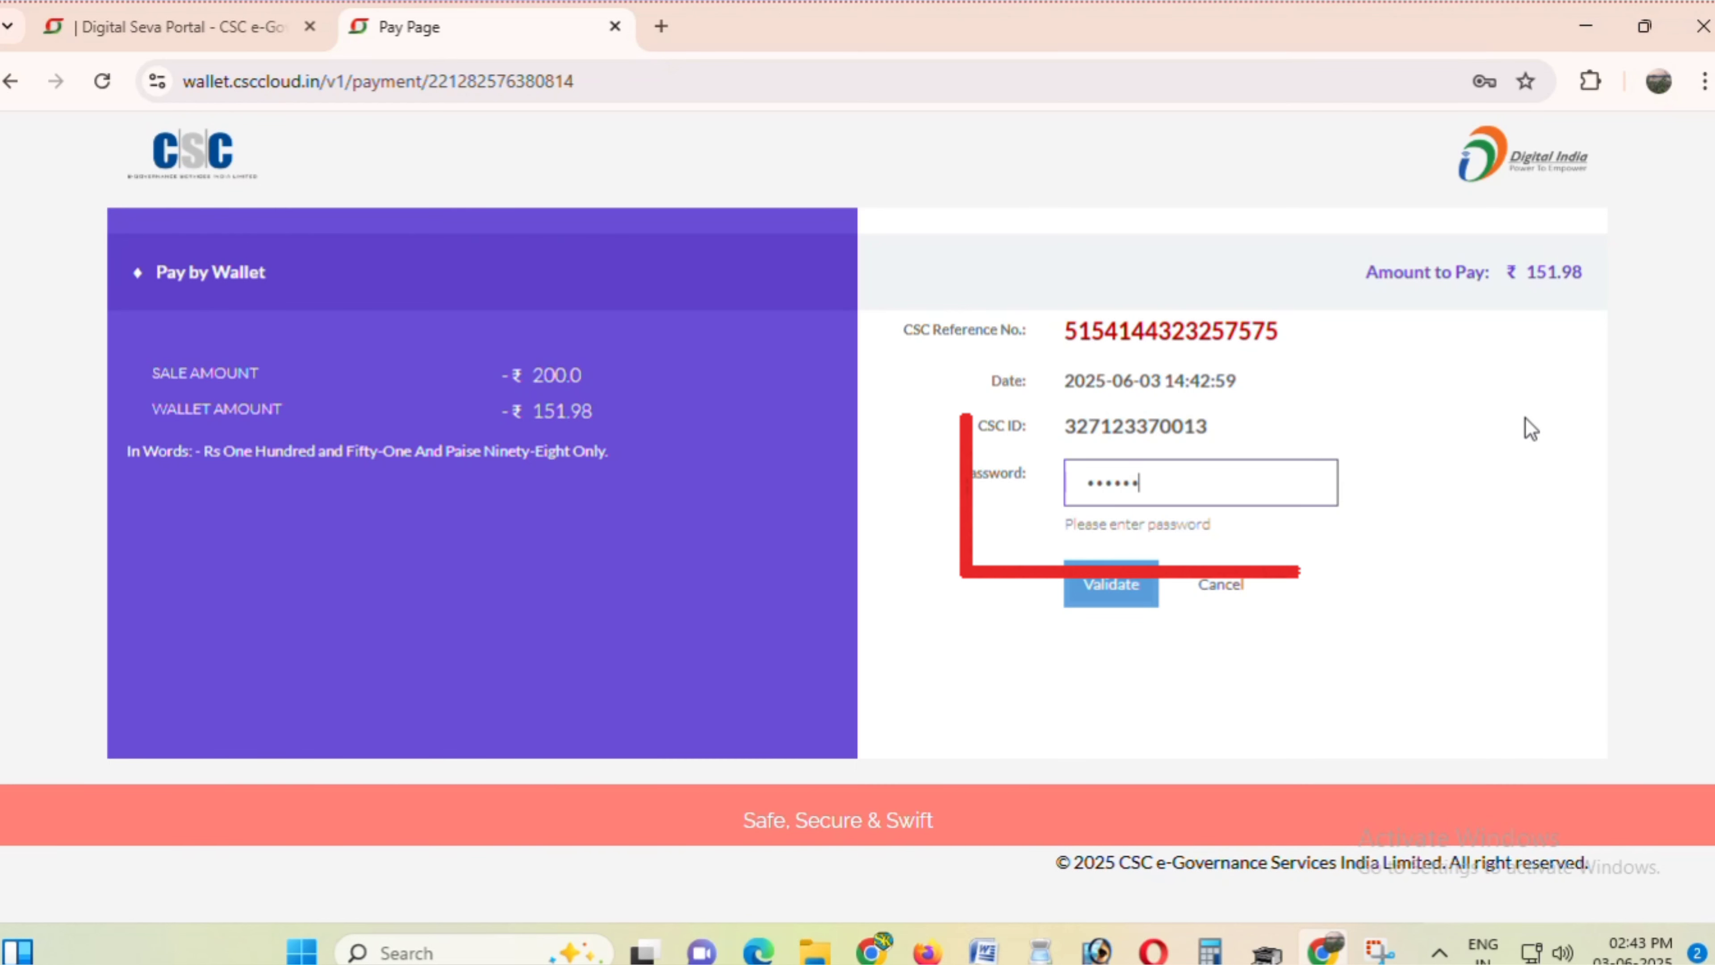
pyautogui.click(1107, 598)
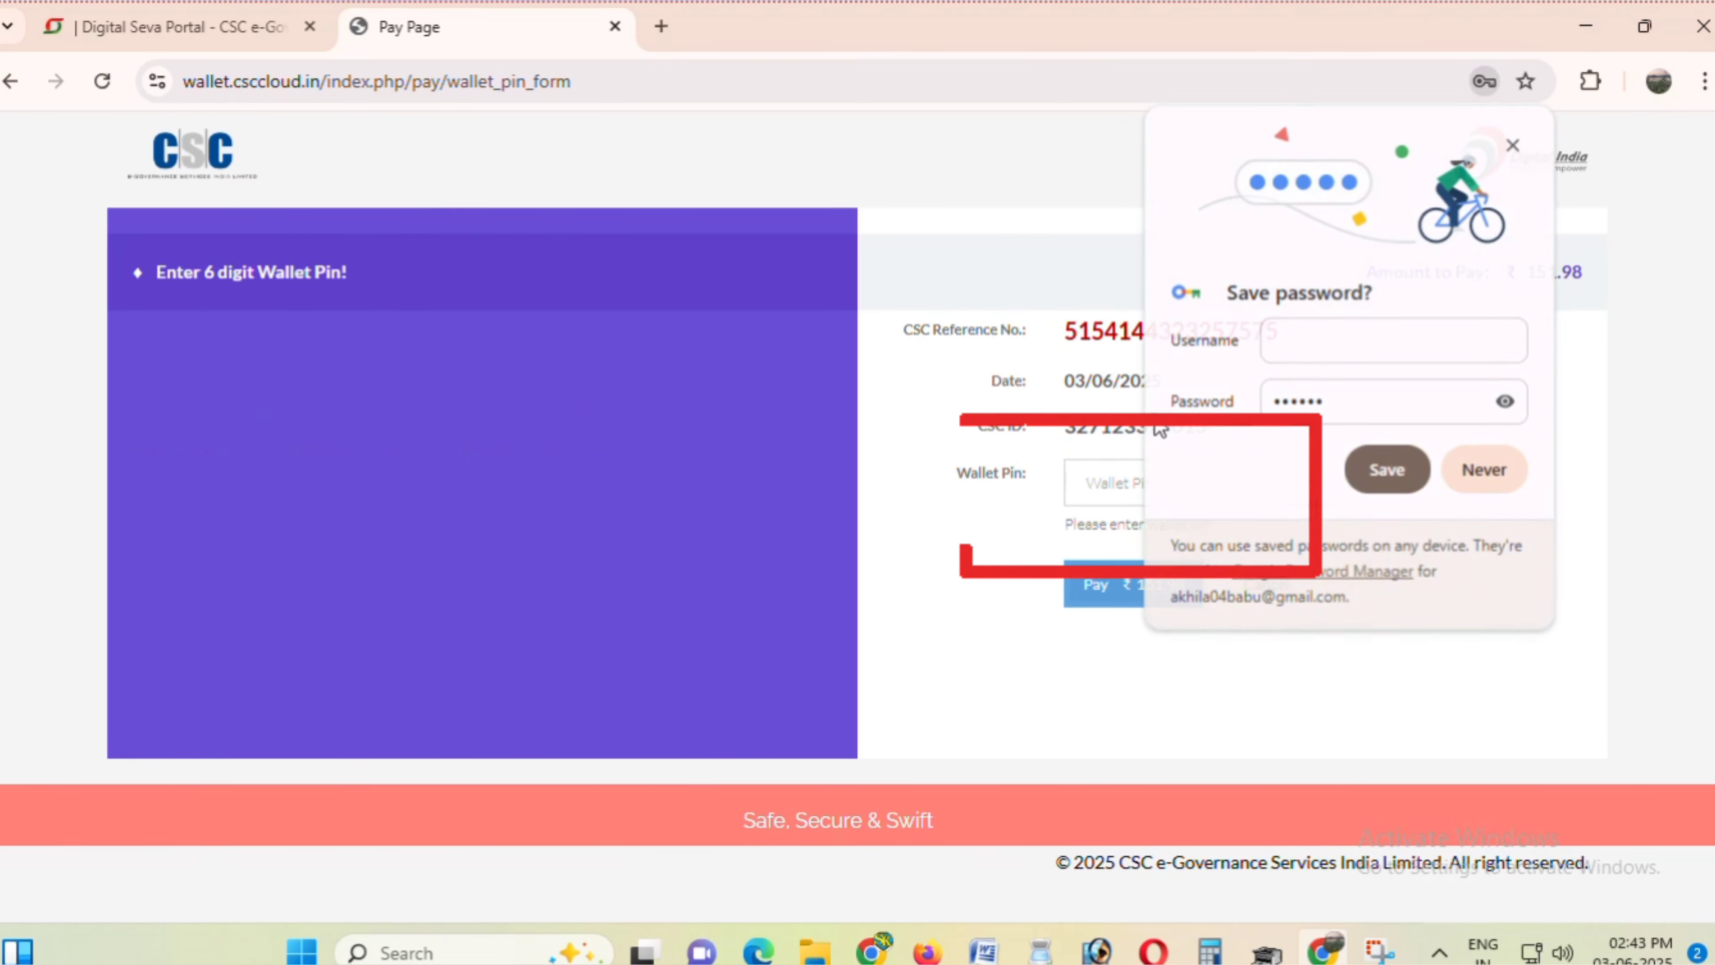
pyautogui.click(1501, 465)
pyautogui.click(1164, 485)
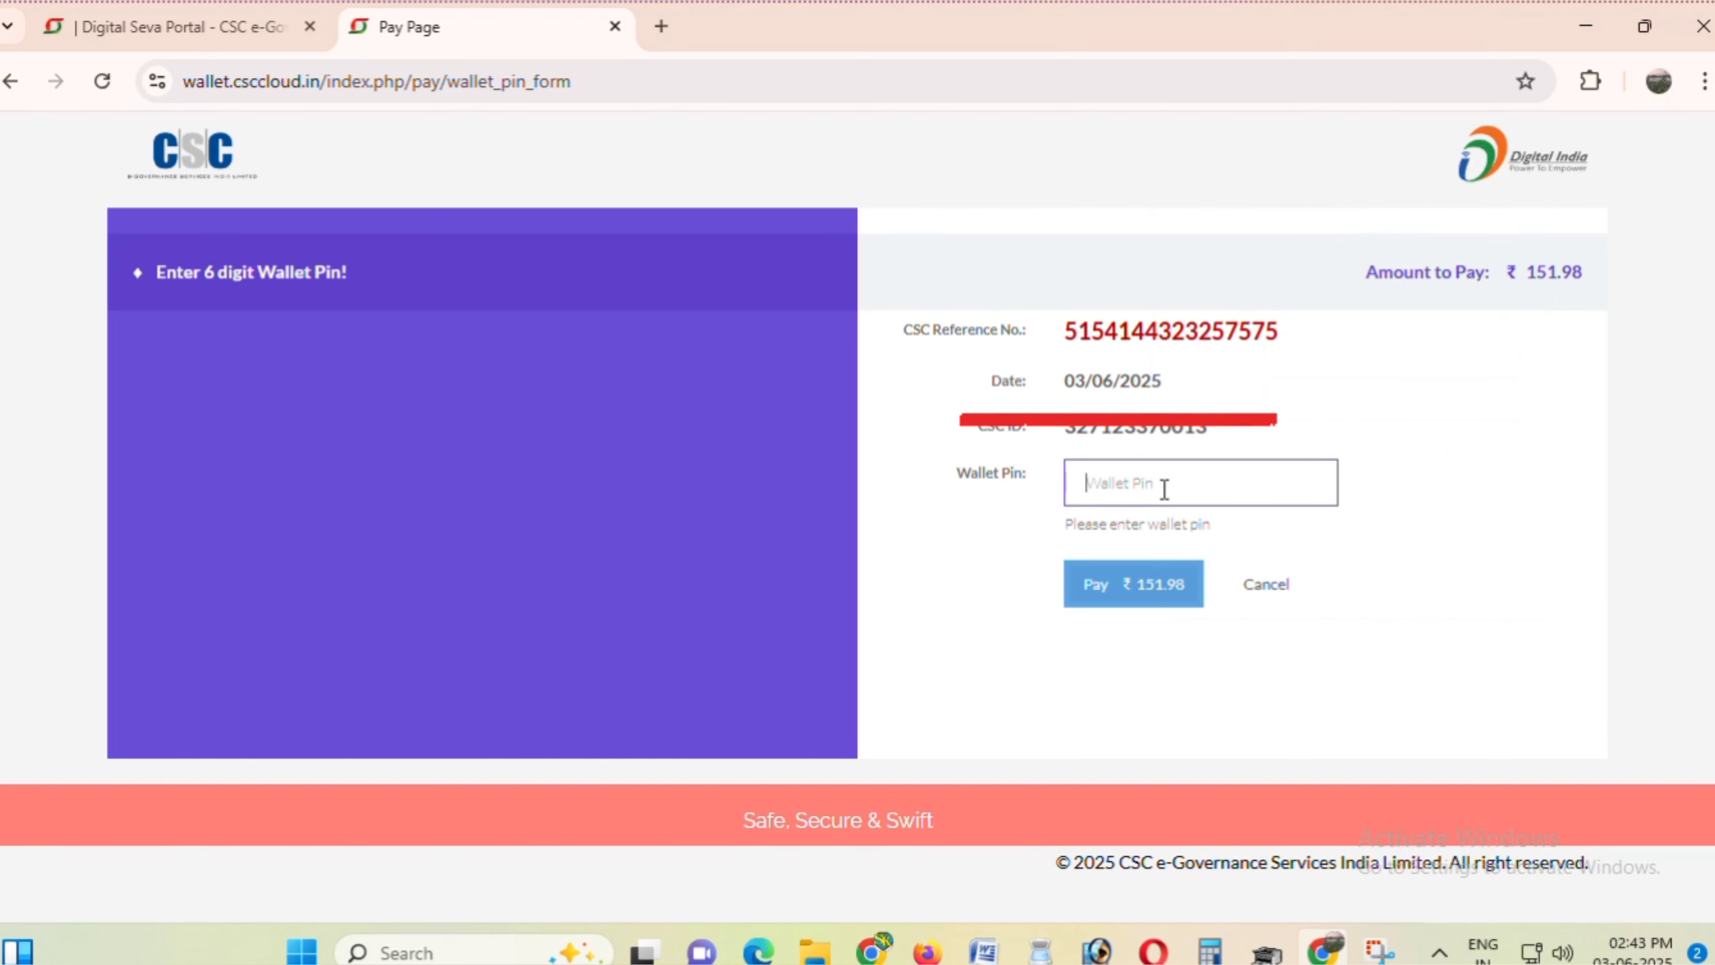
pyautogui.write('••••••')
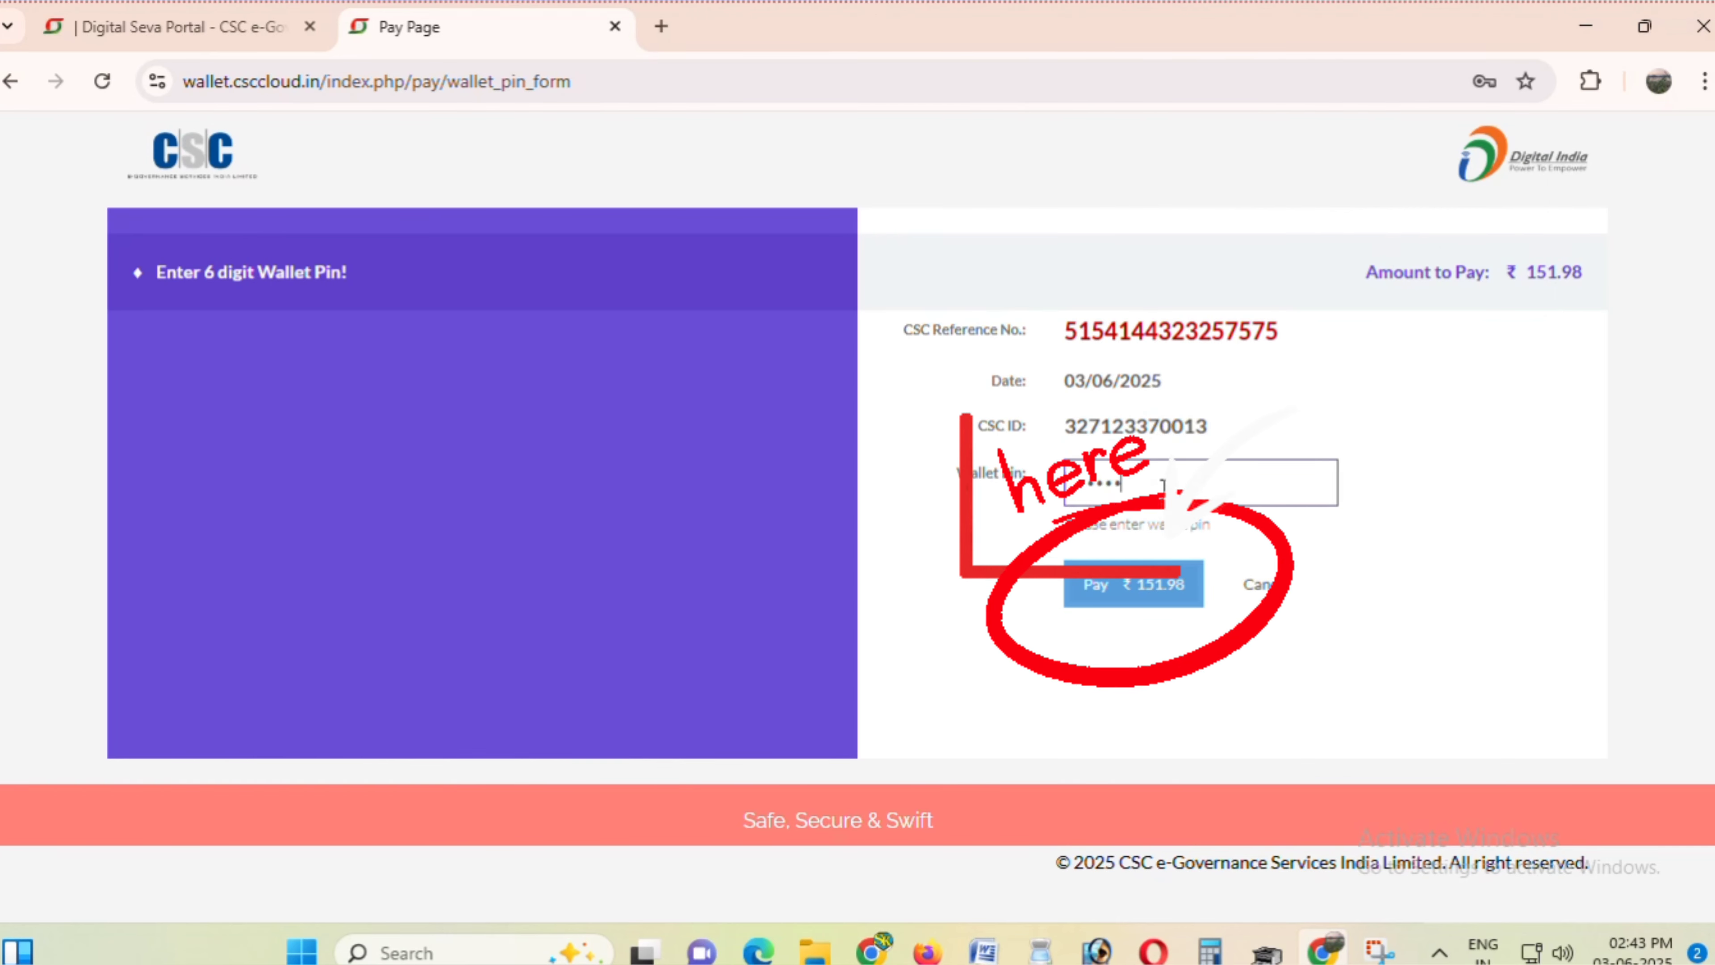
pyautogui.click(1128, 598)
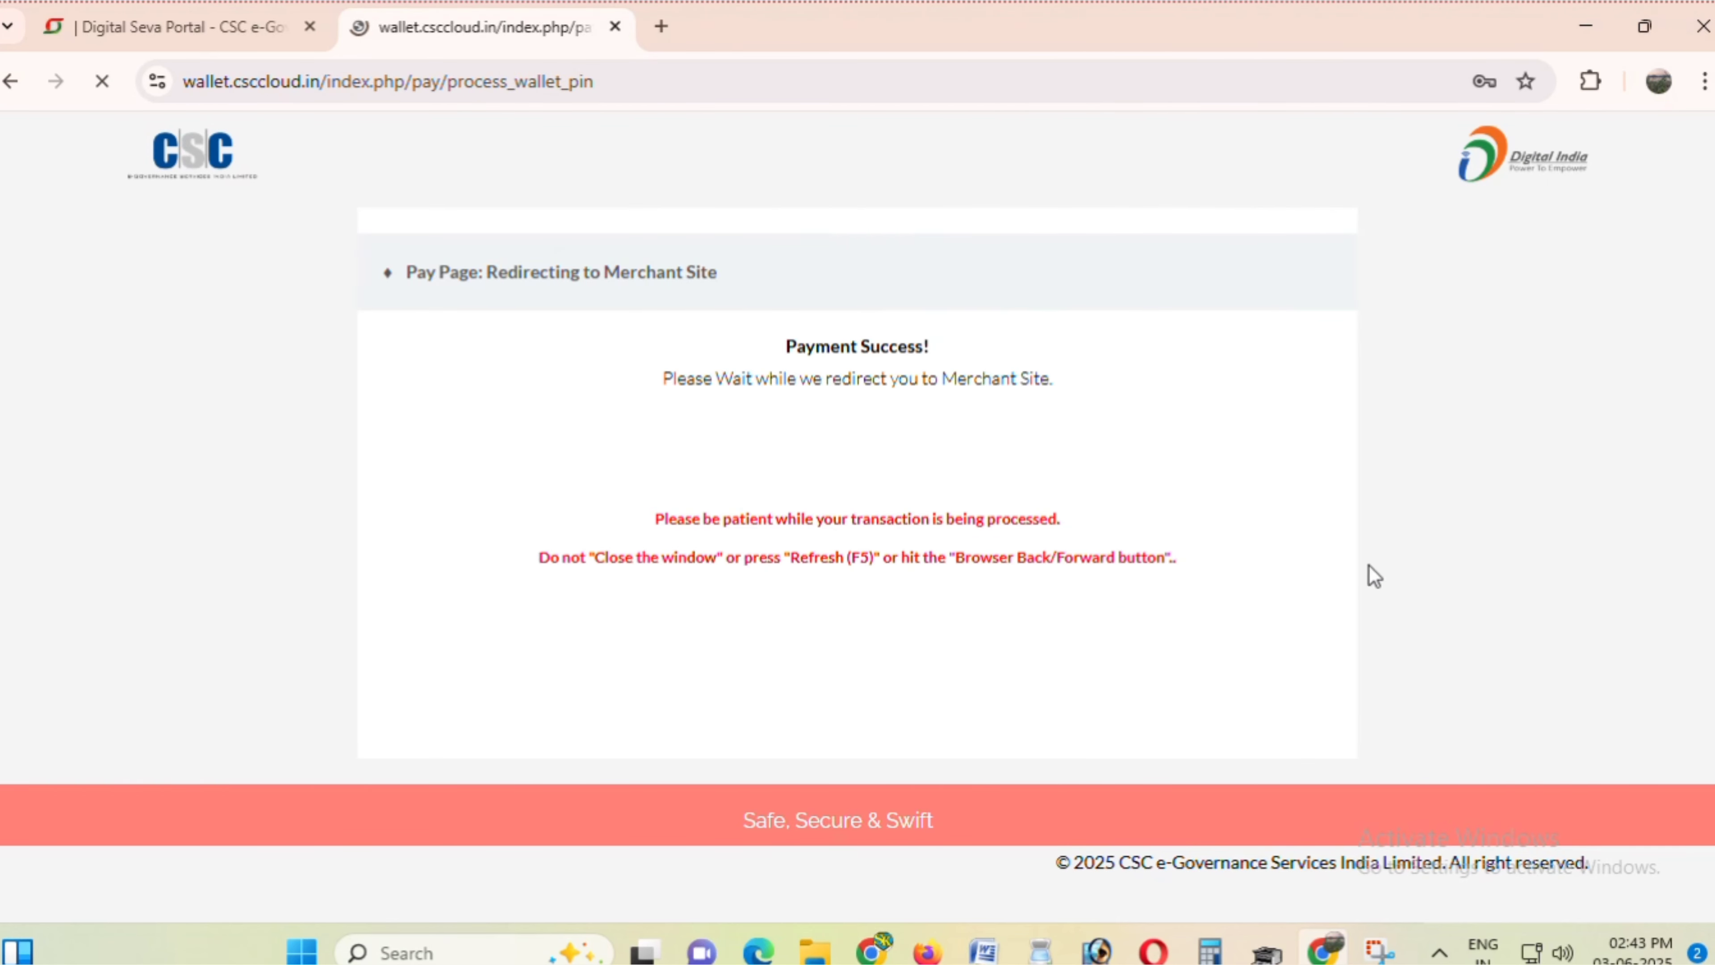
# - Authenticate with CIBIL and send the report download link to the customer
pyautogui.click(1459, 471)
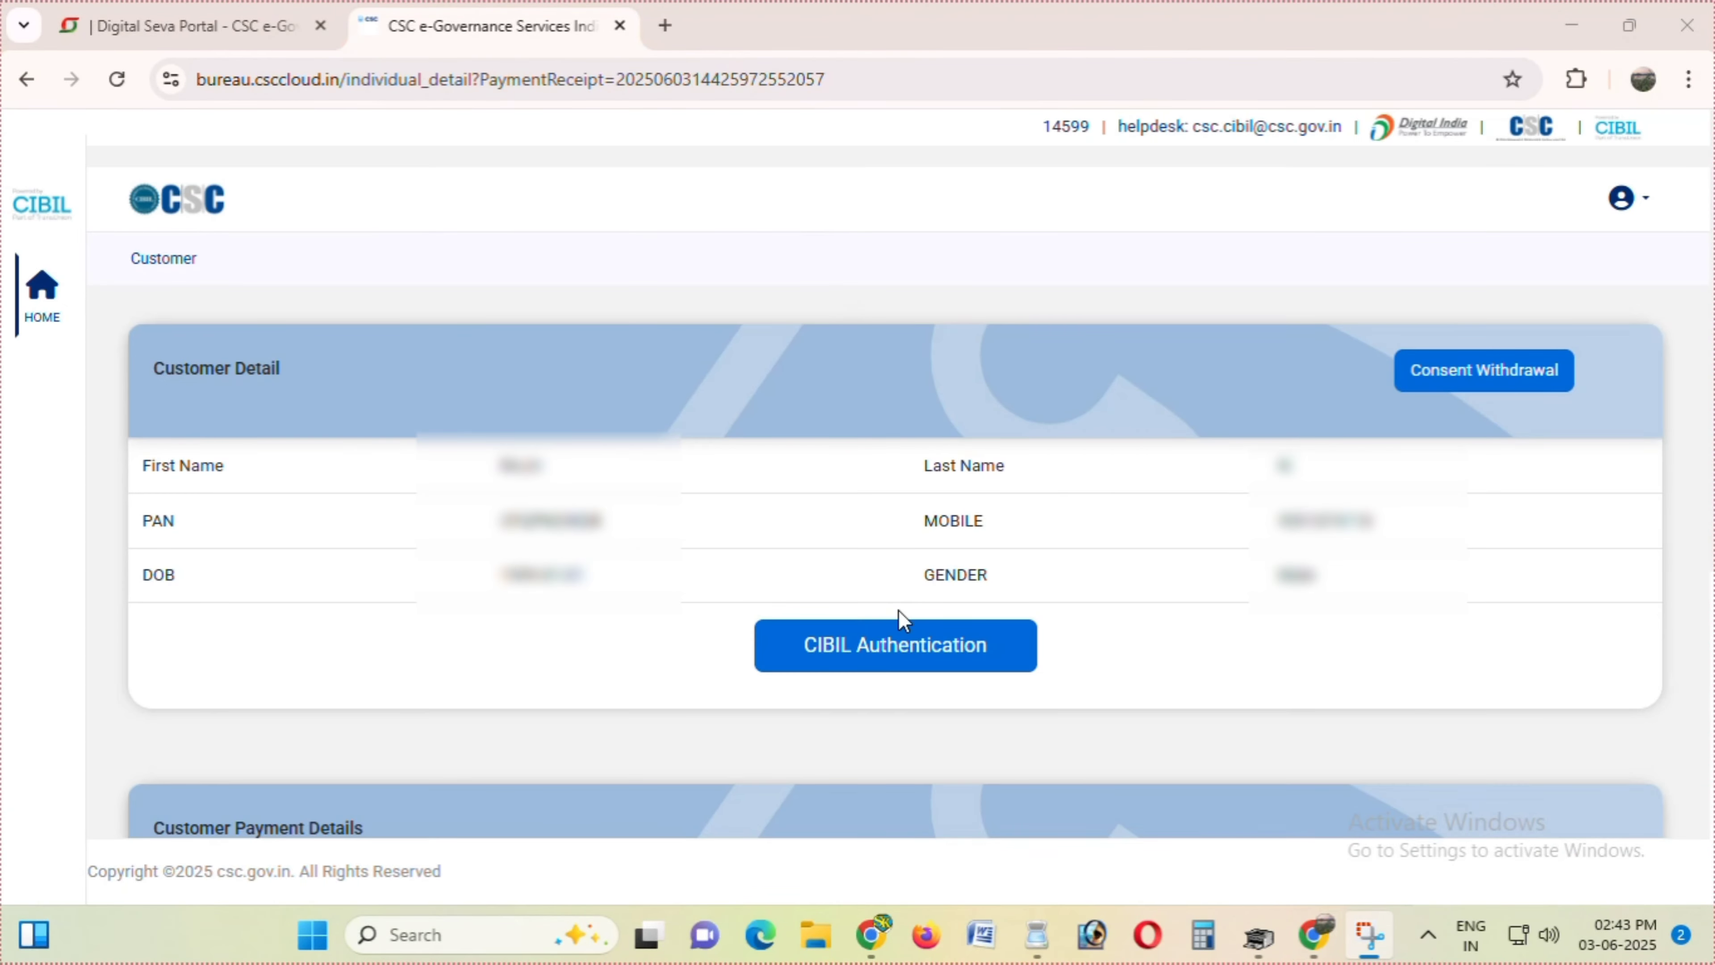
pyautogui.click(919, 650)
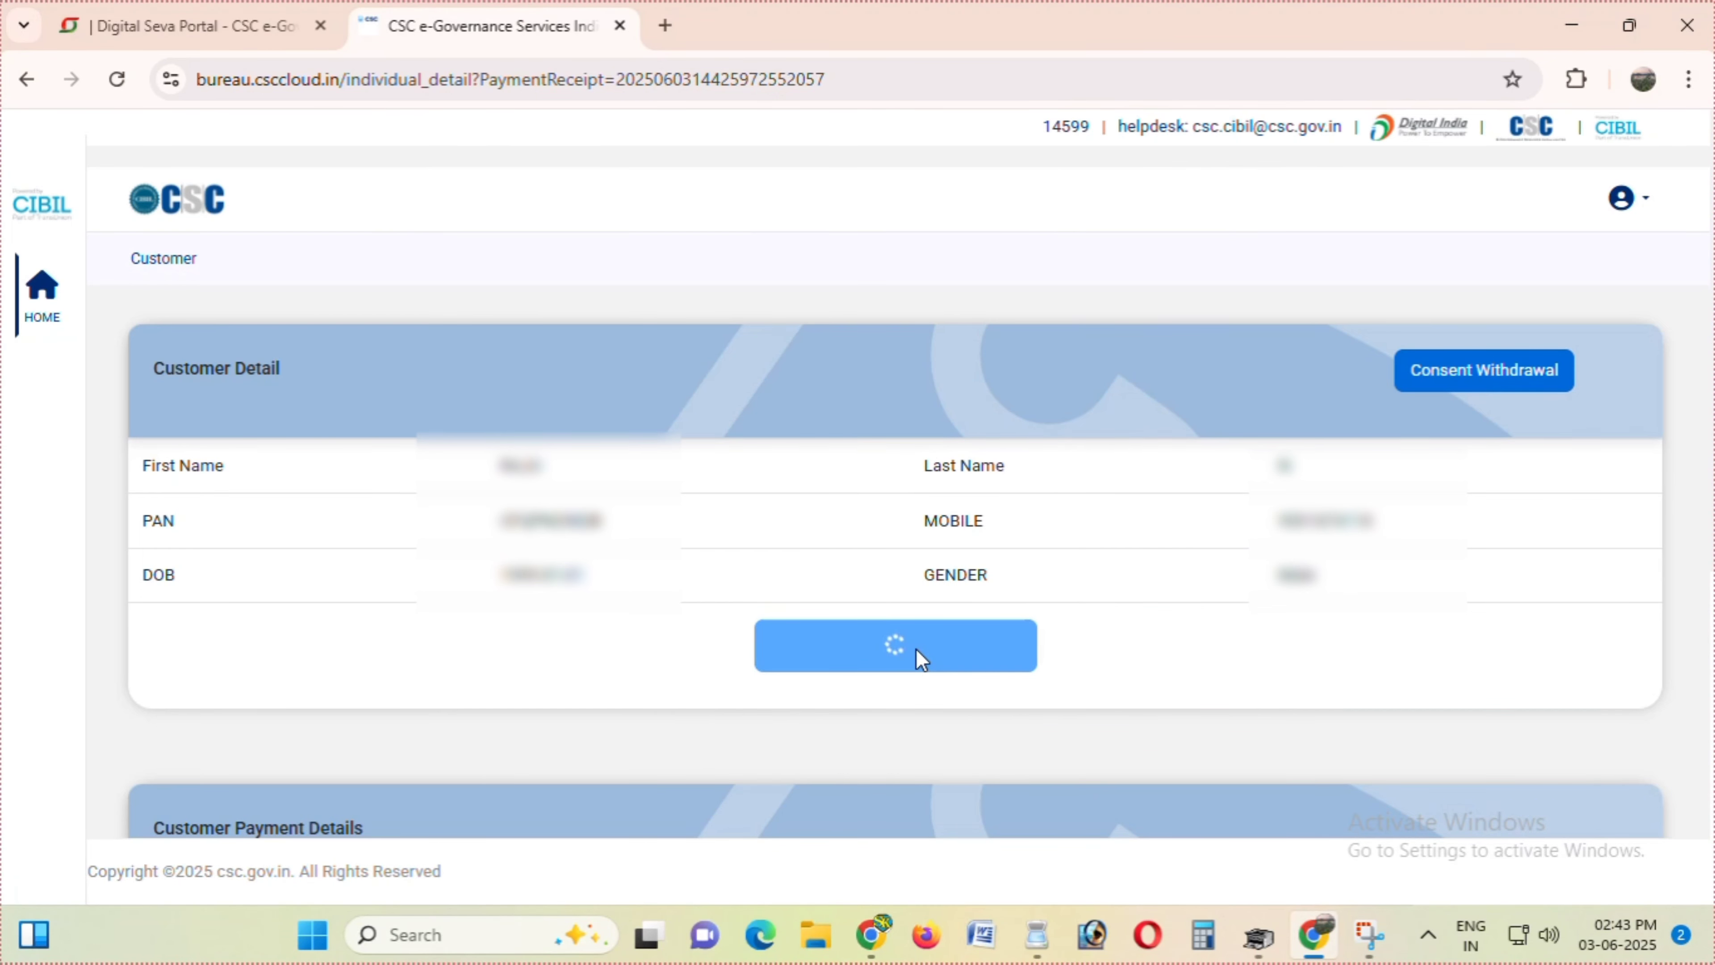
pyautogui.scroll(-5, 922, 659)
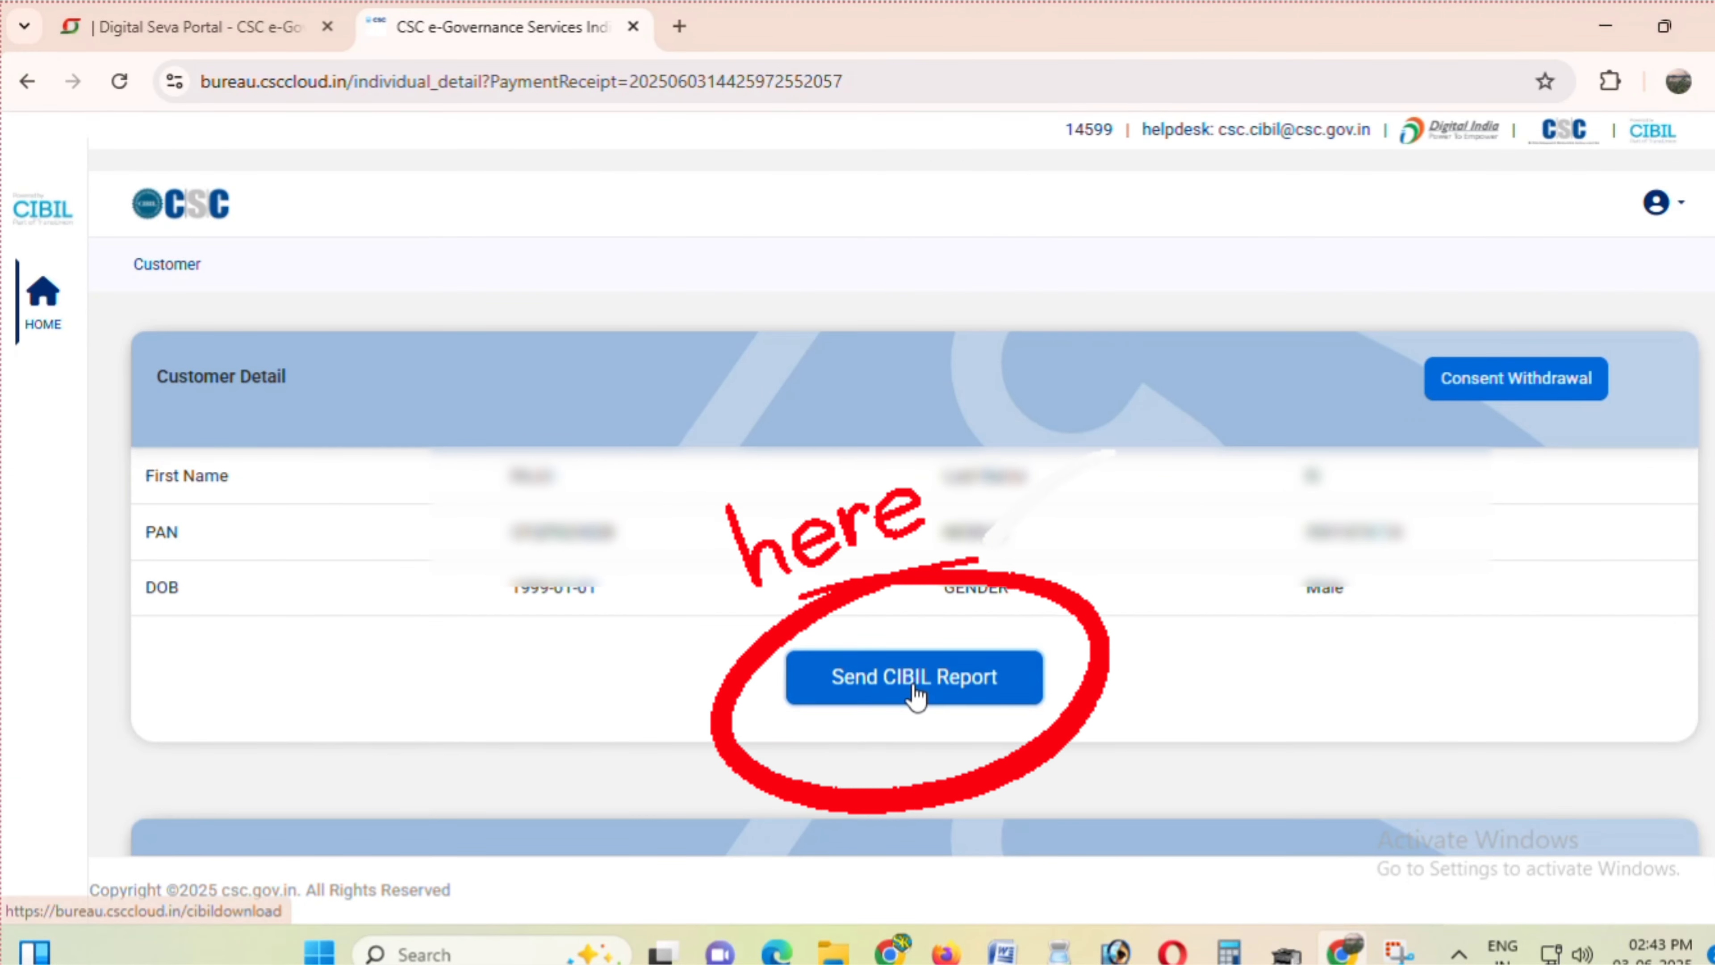
pyautogui.click(917, 696)
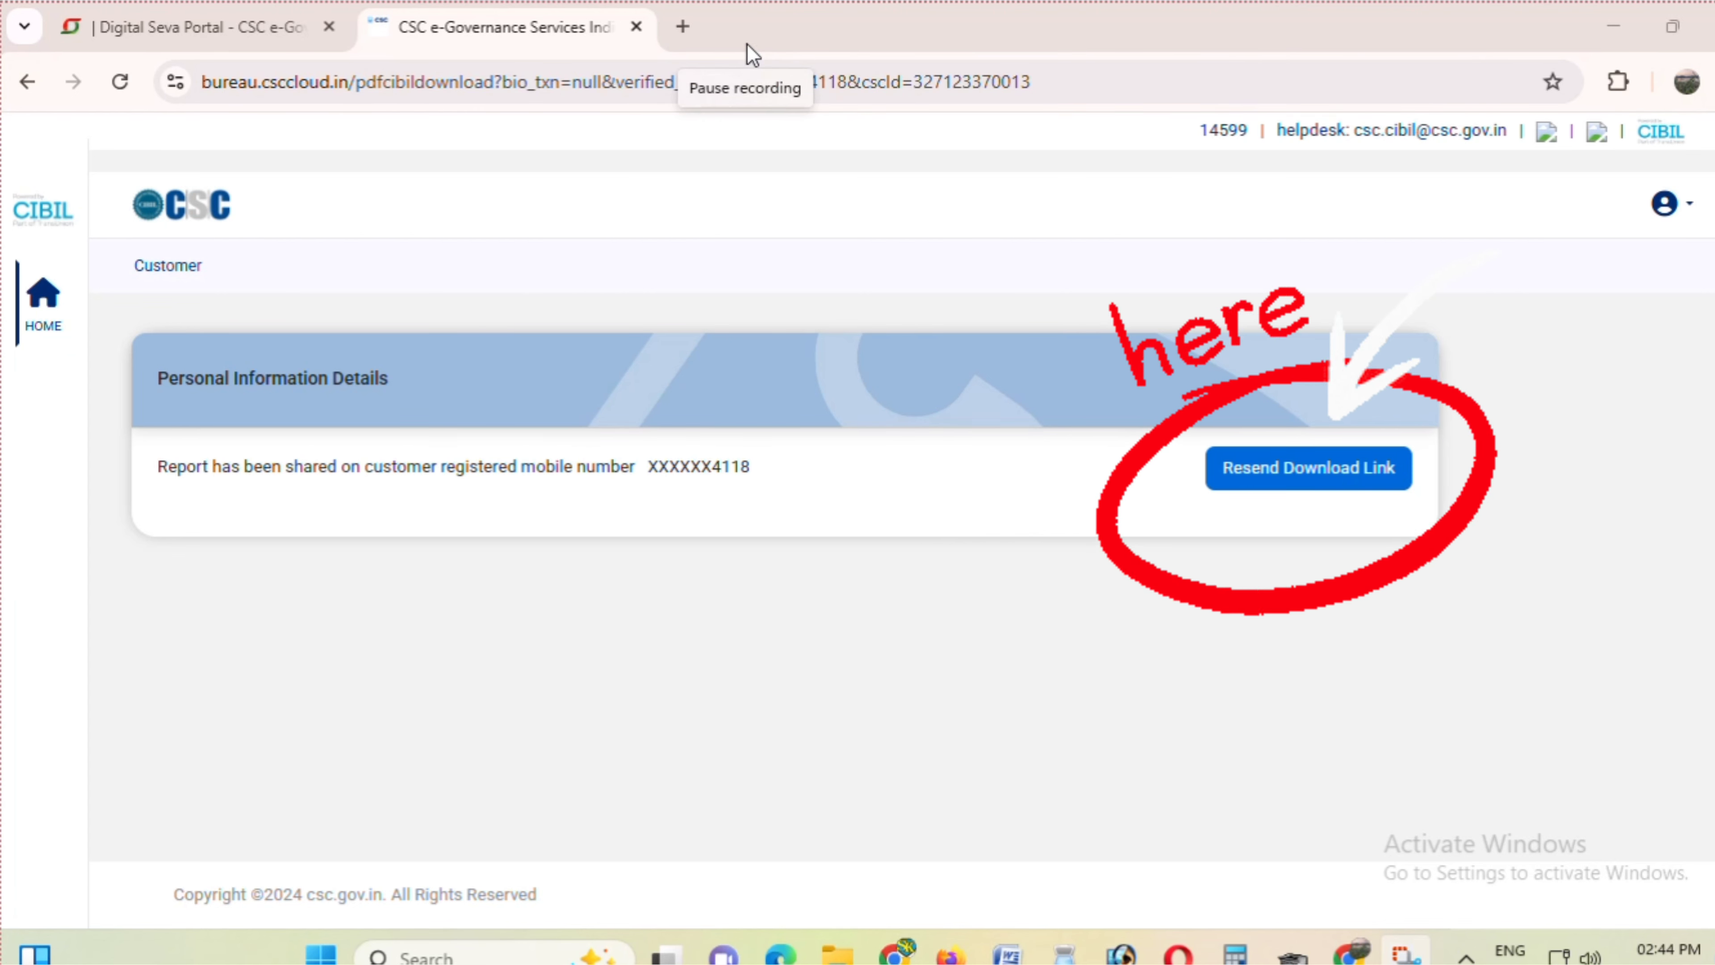
pyautogui.click(1262, 476)
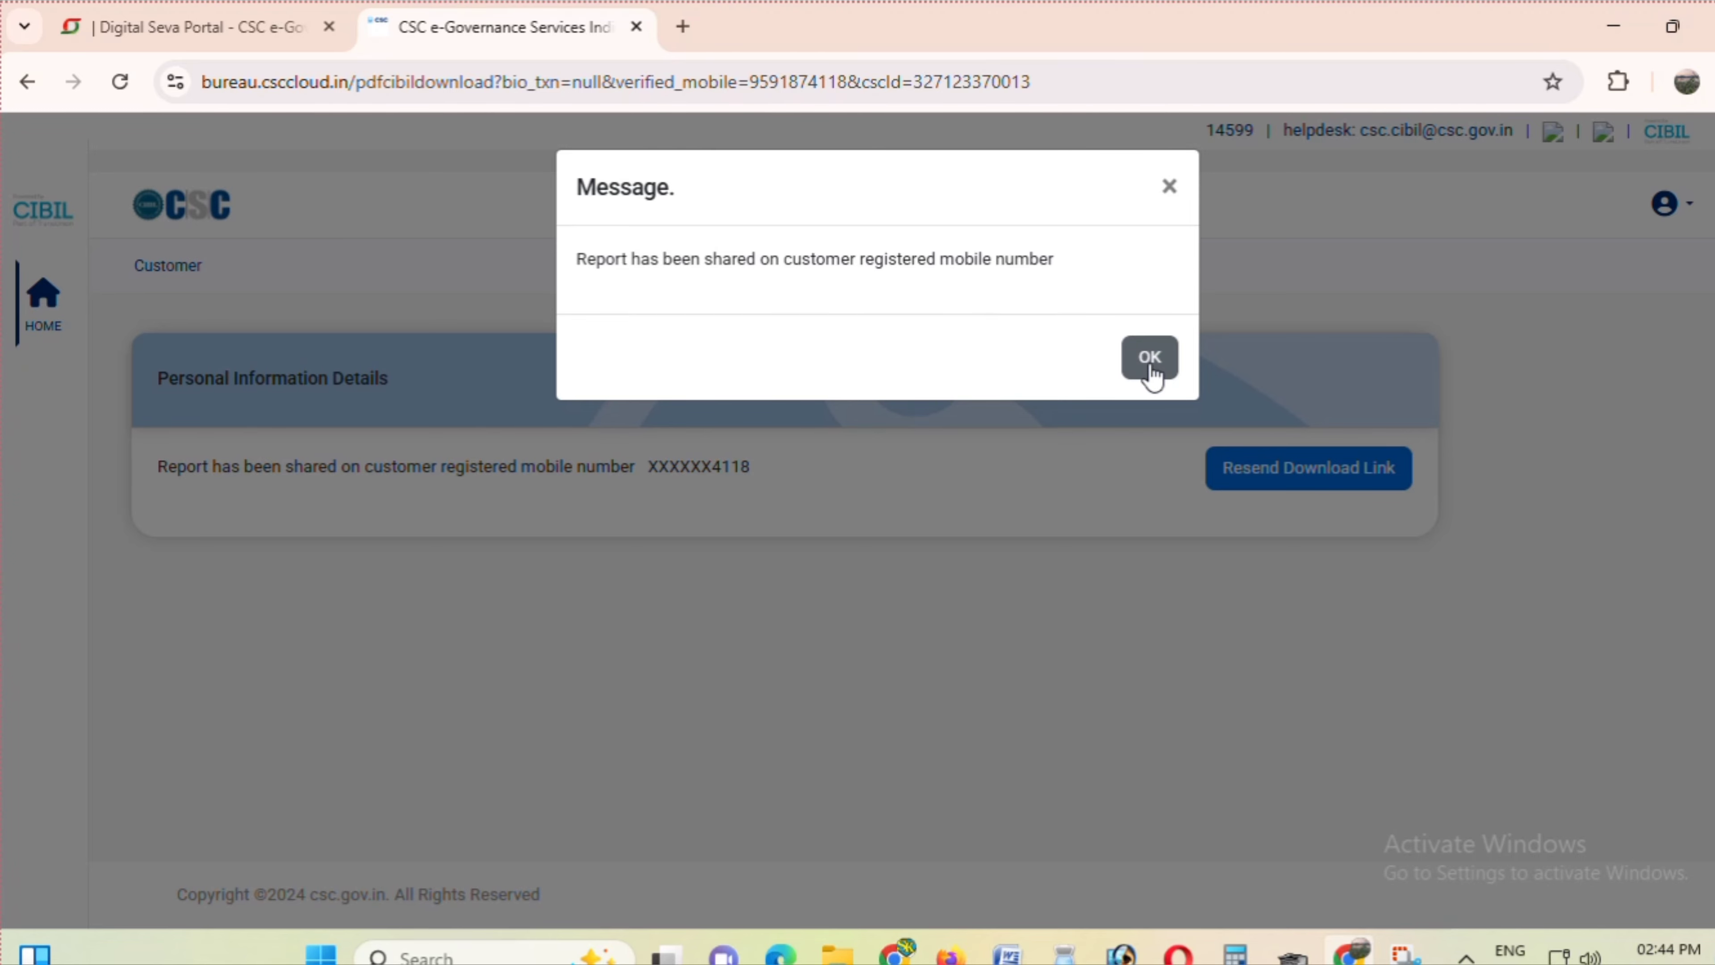
# - Open the webcibildownload report link from the customer's email
pyautogui.click(1150, 357)
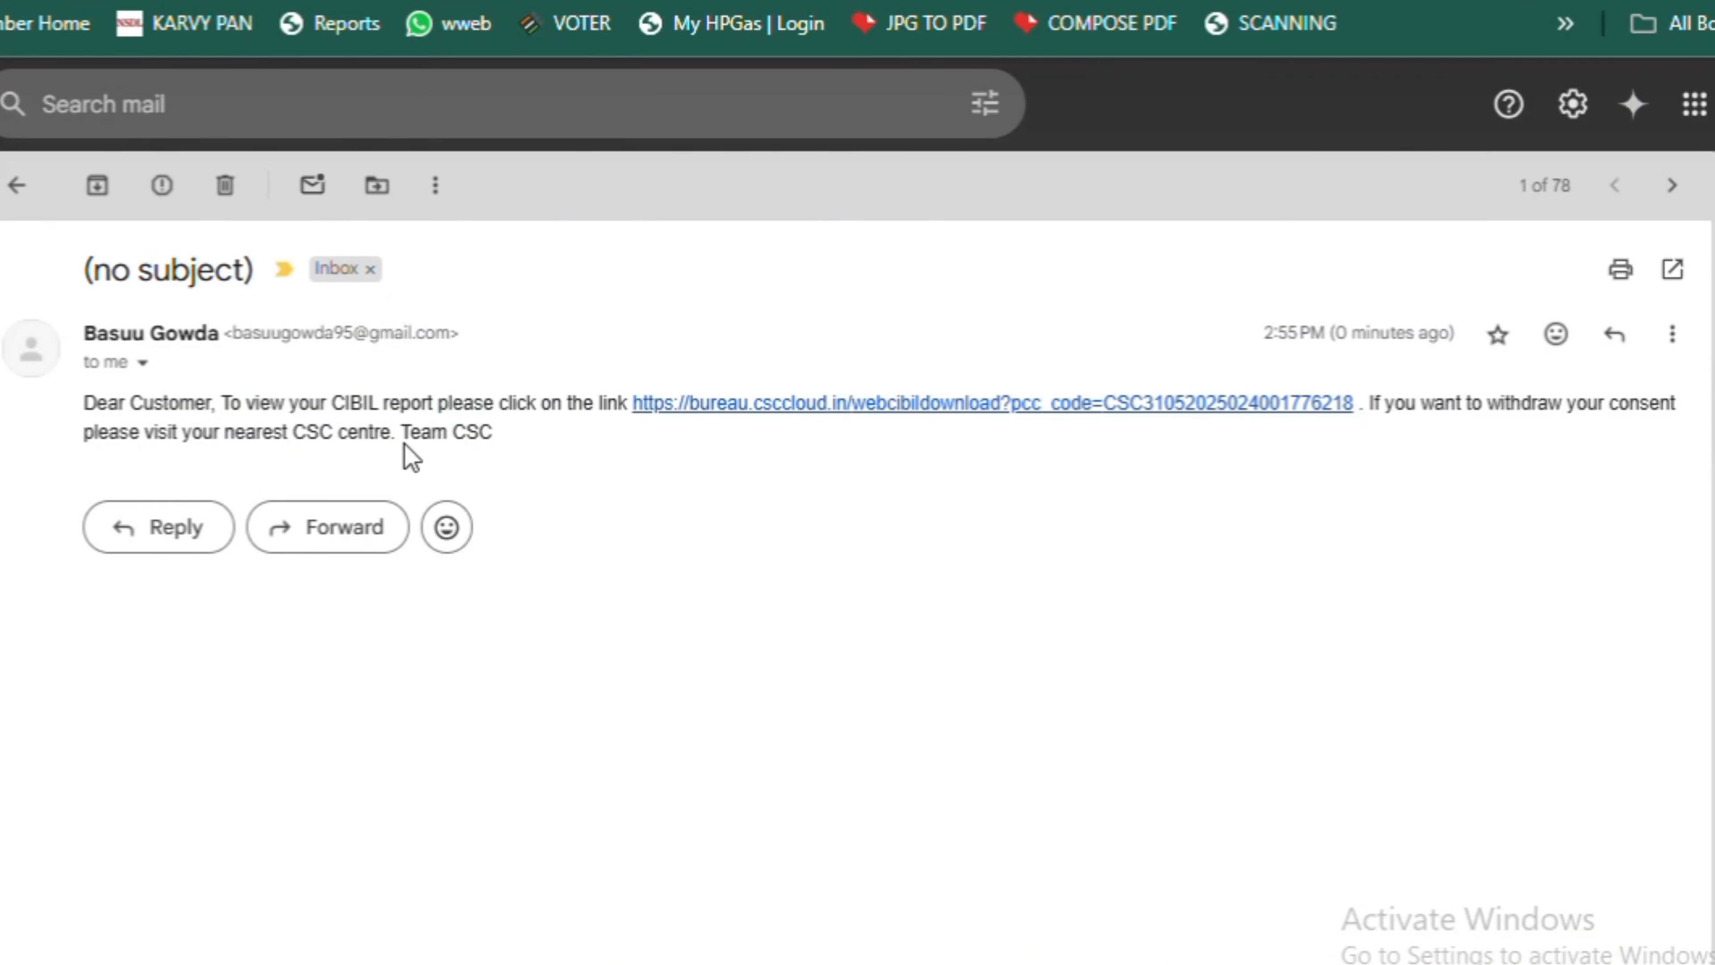
pyautogui.moveTo(350, 403); pyautogui.dragTo(569, 406)
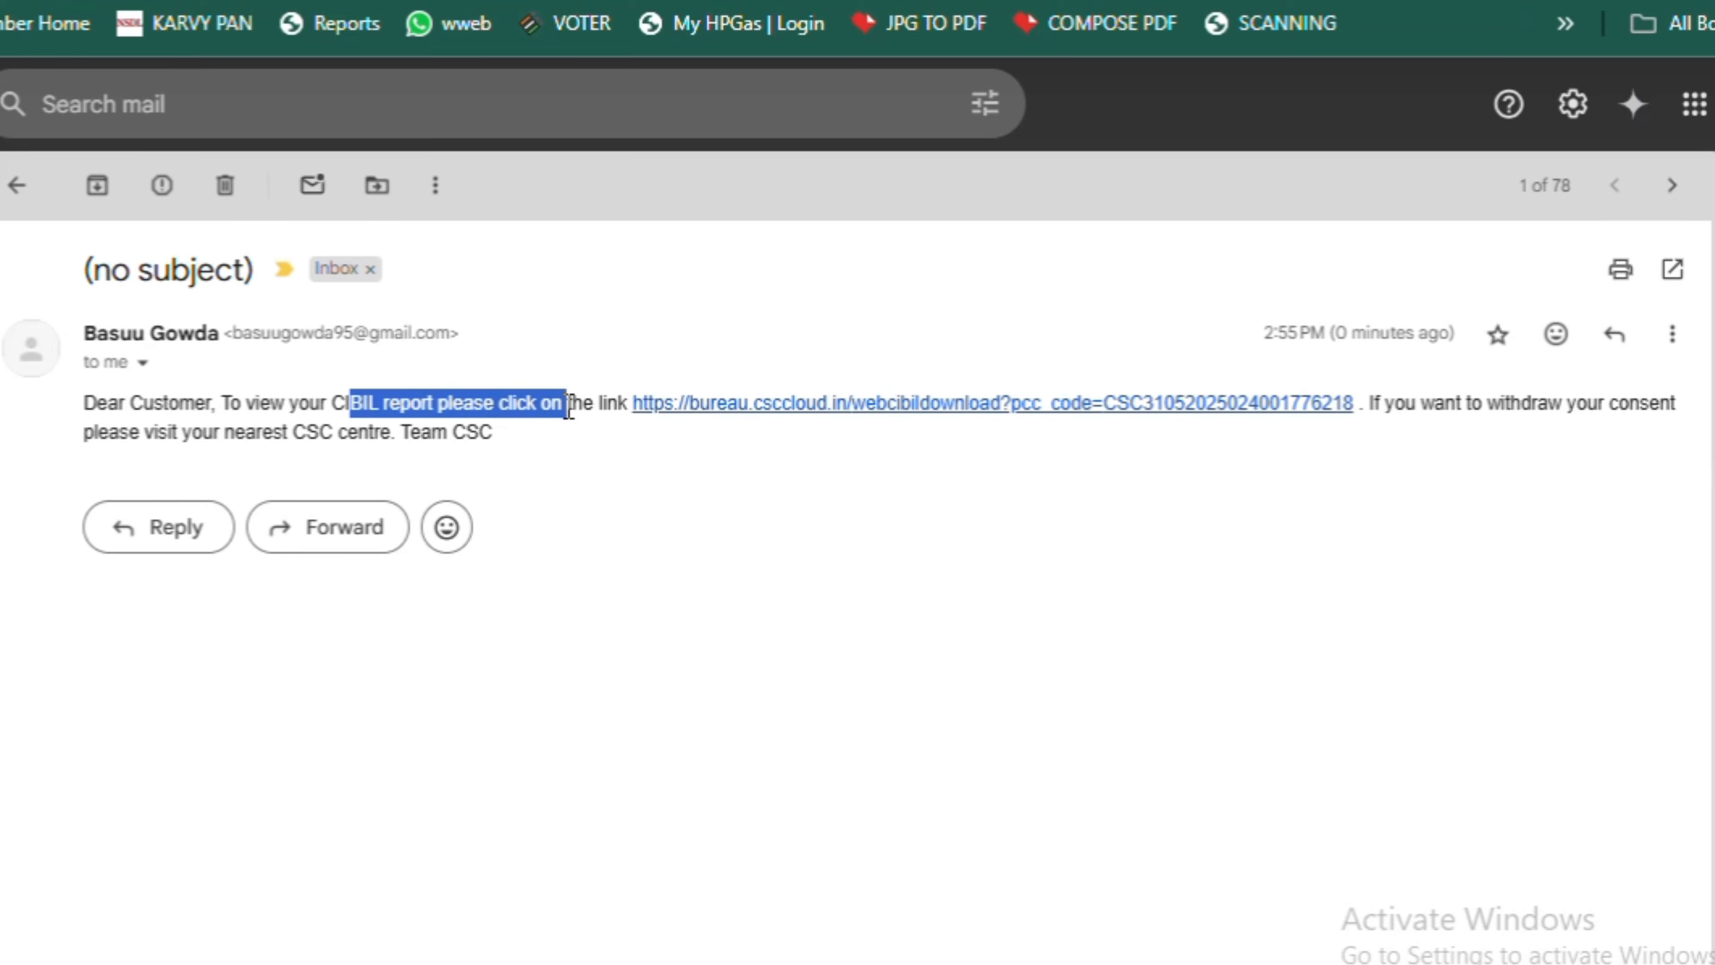
pyautogui.click(815, 406)
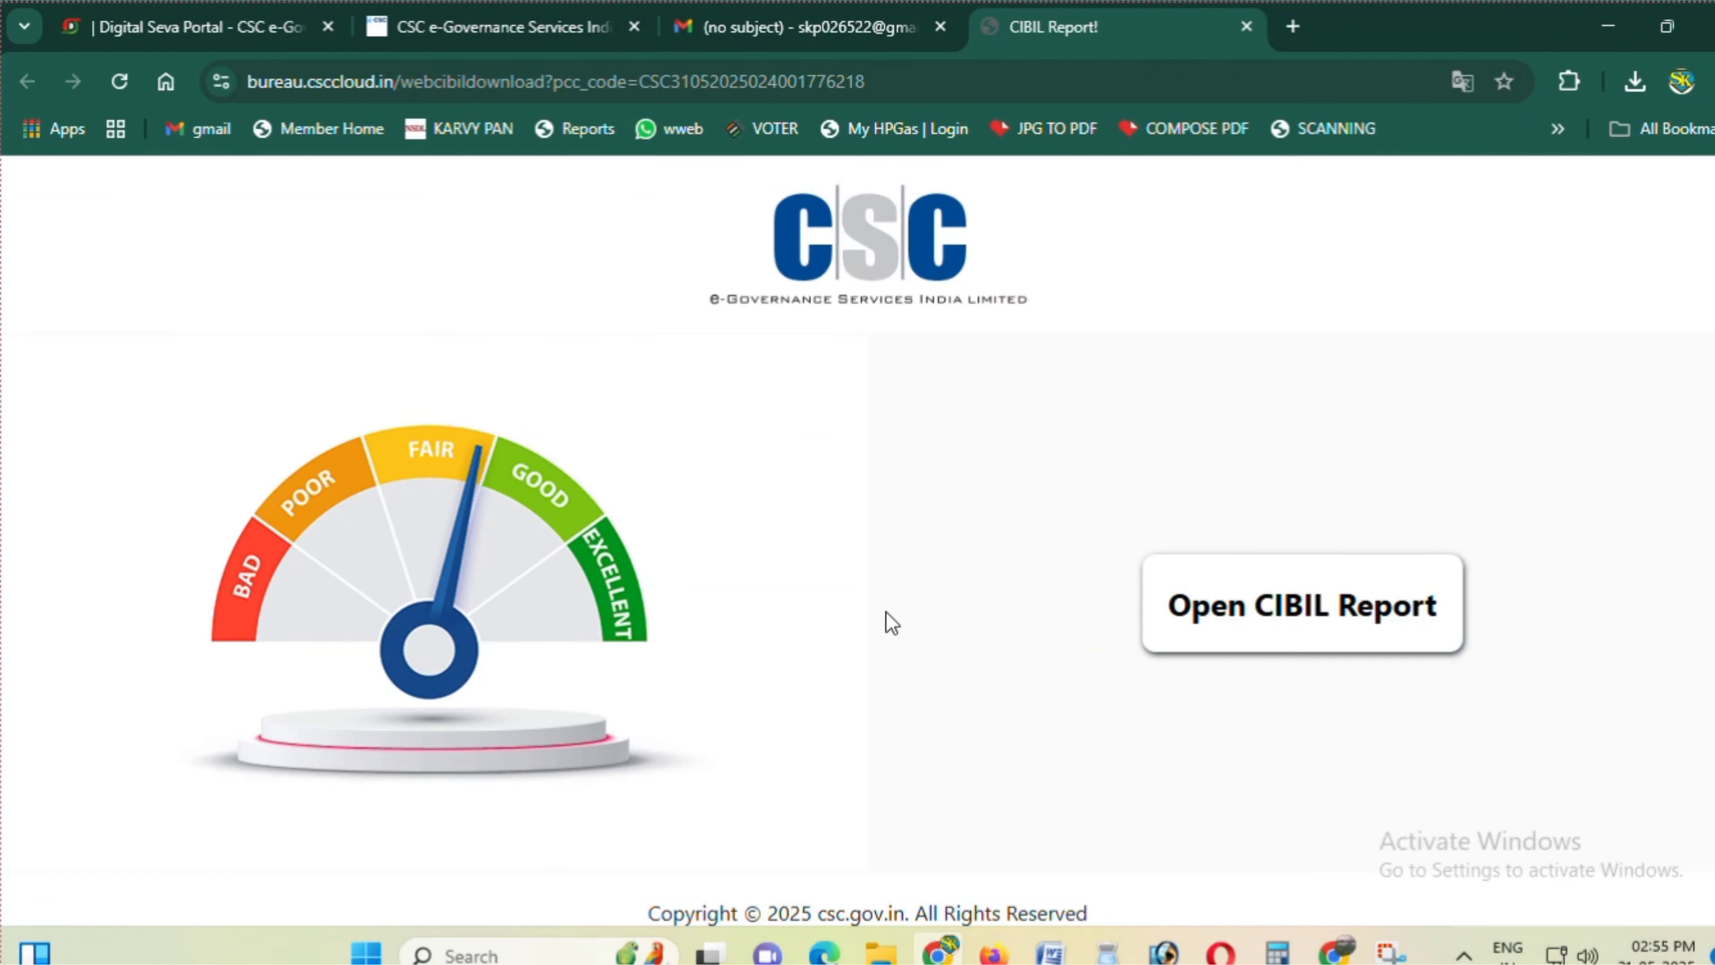
# - Open the customer's full CIBIL report on myscore.cibil.com
pyautogui.scroll(-1, 891, 621)
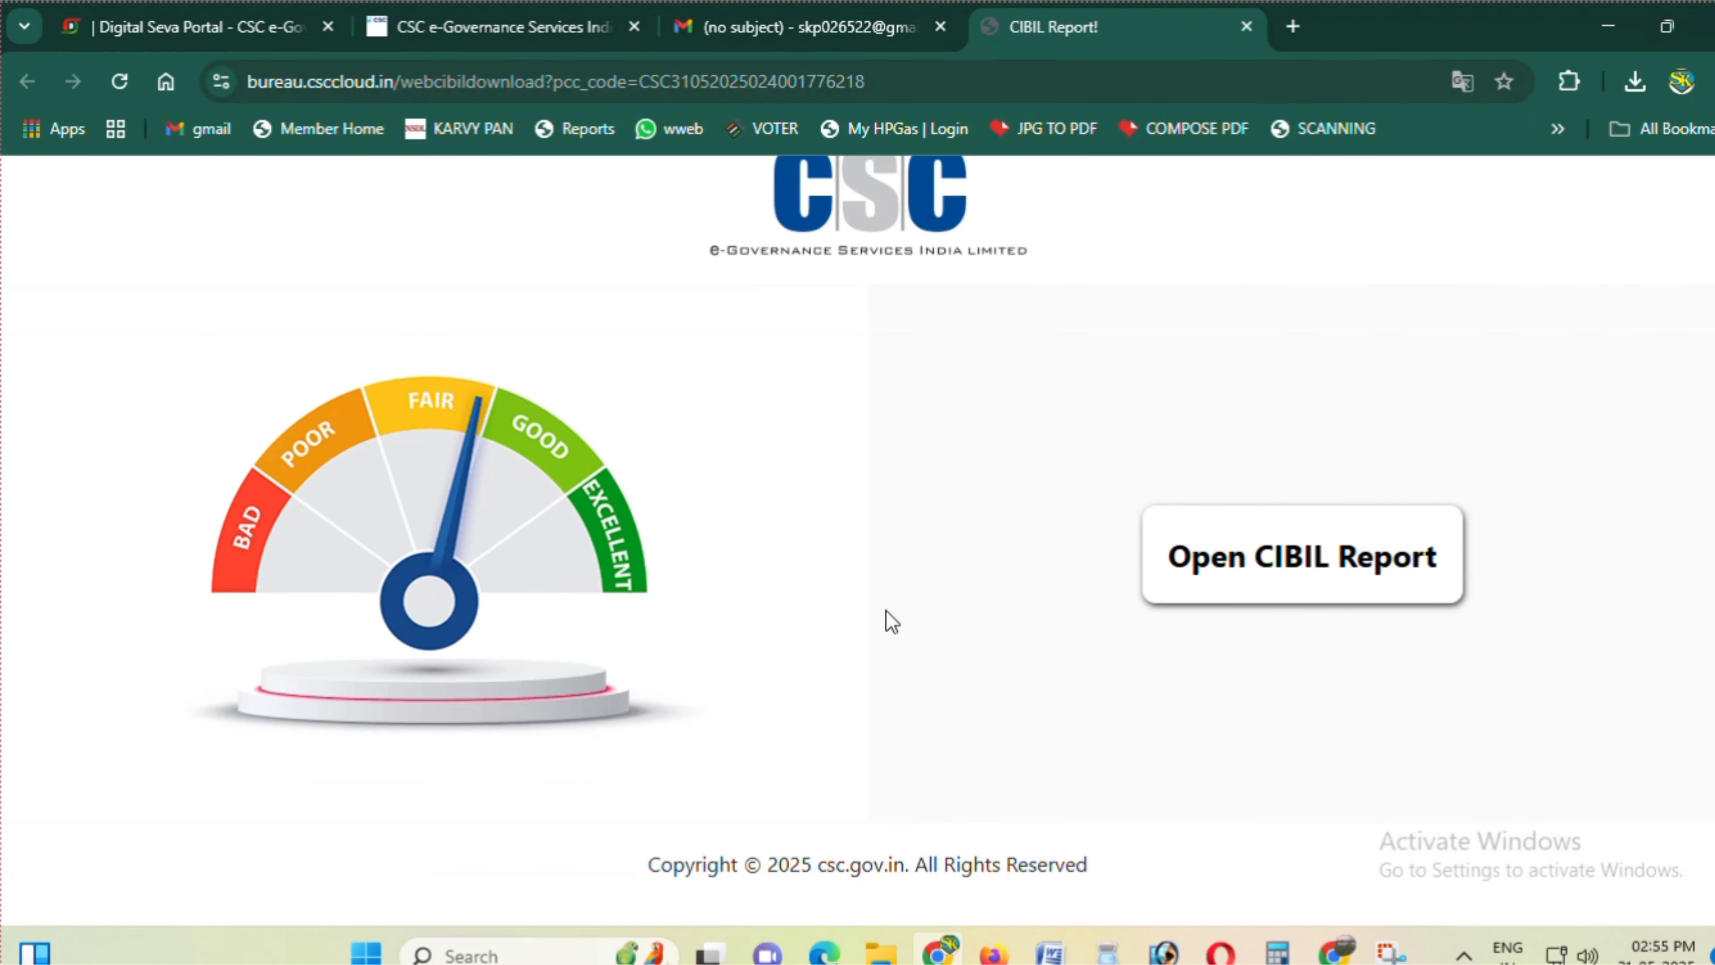
pyautogui.click(1242, 573)
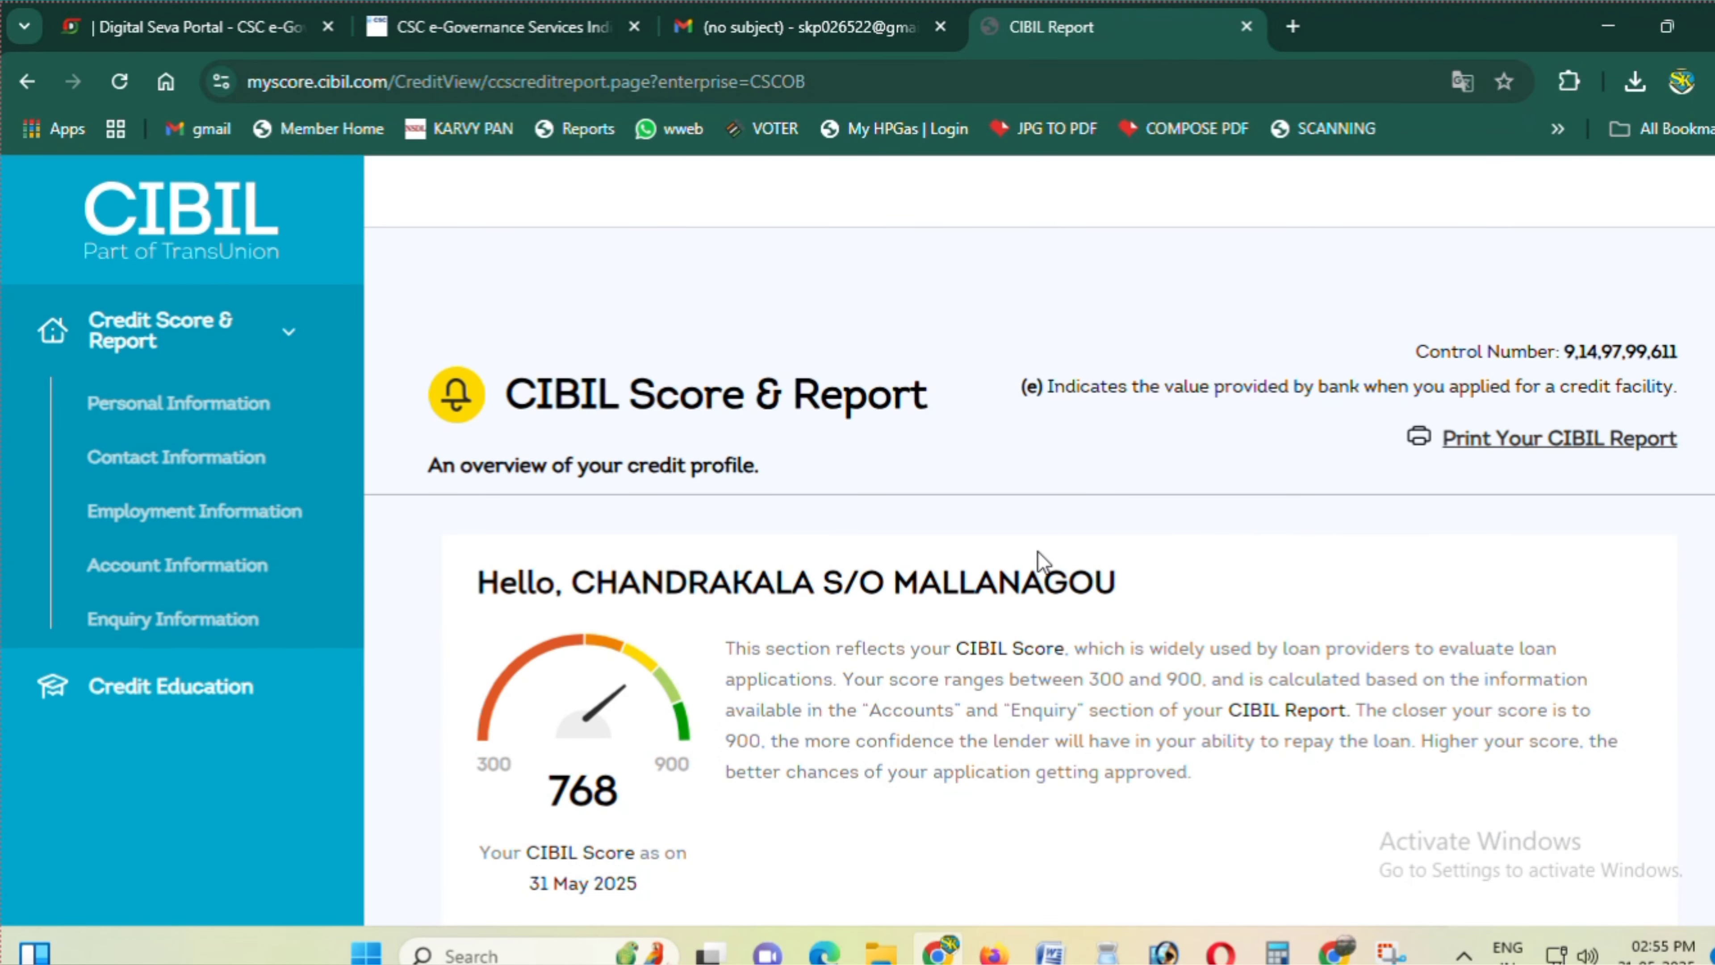
pyautogui.scroll(-6, 1037, 551)
pyautogui.scroll(-3, 1037, 552)
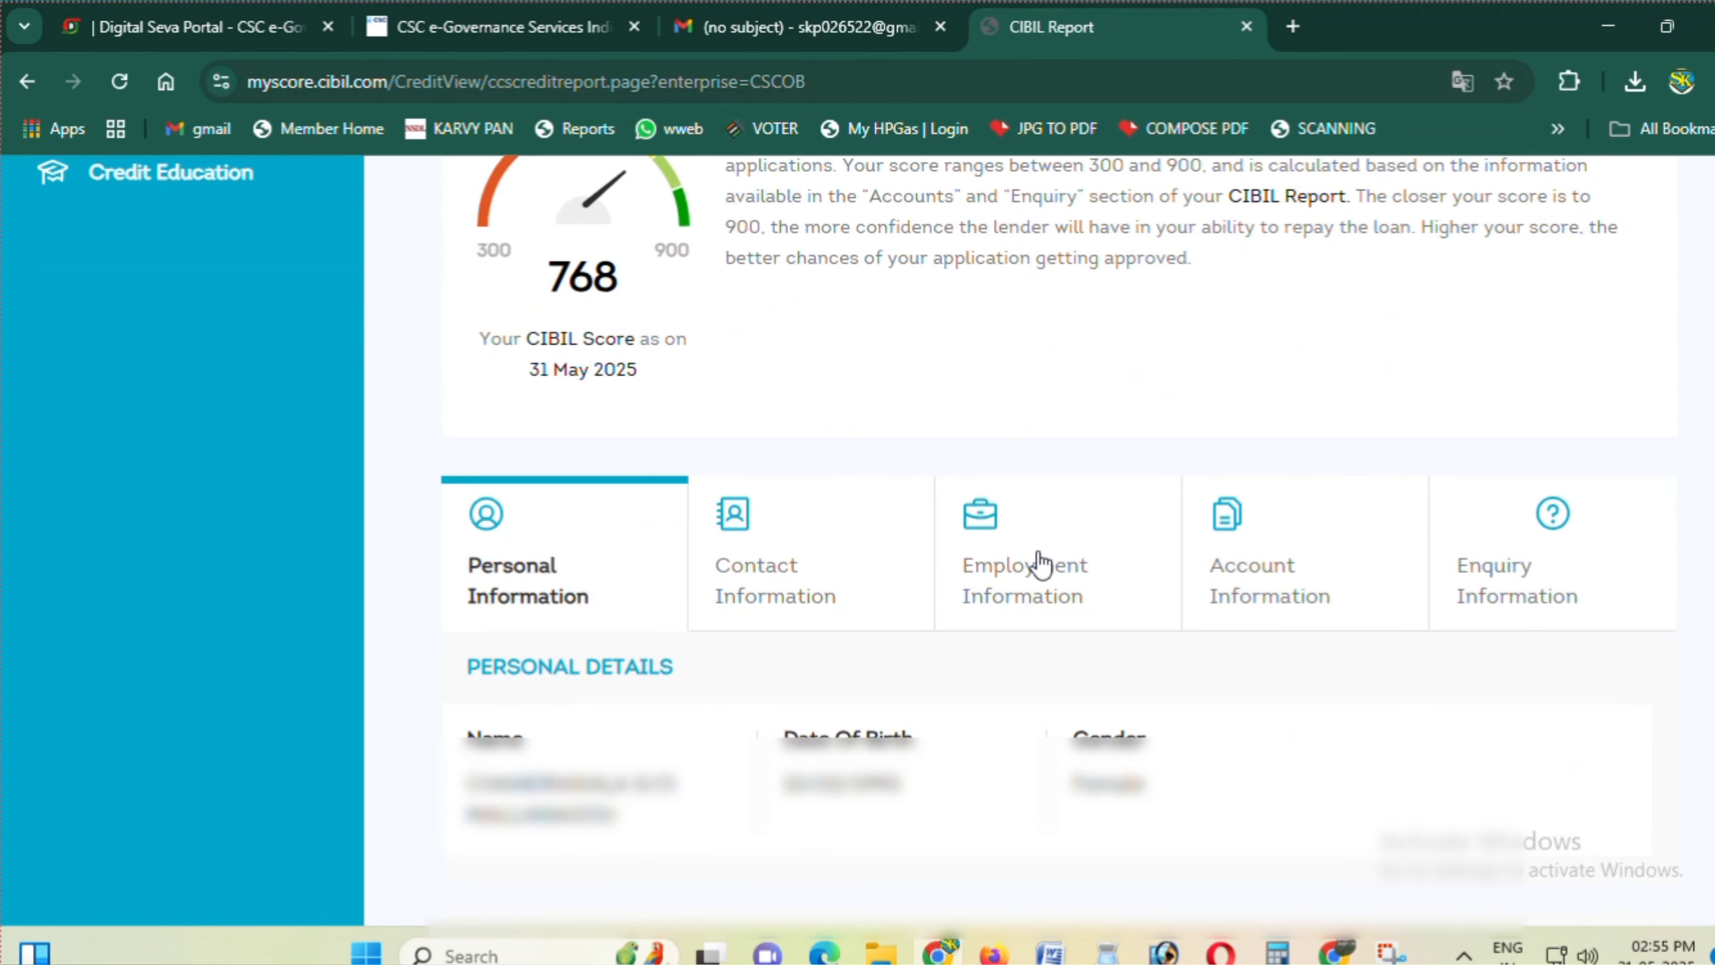
pyautogui.scroll(-3, 1037, 551)
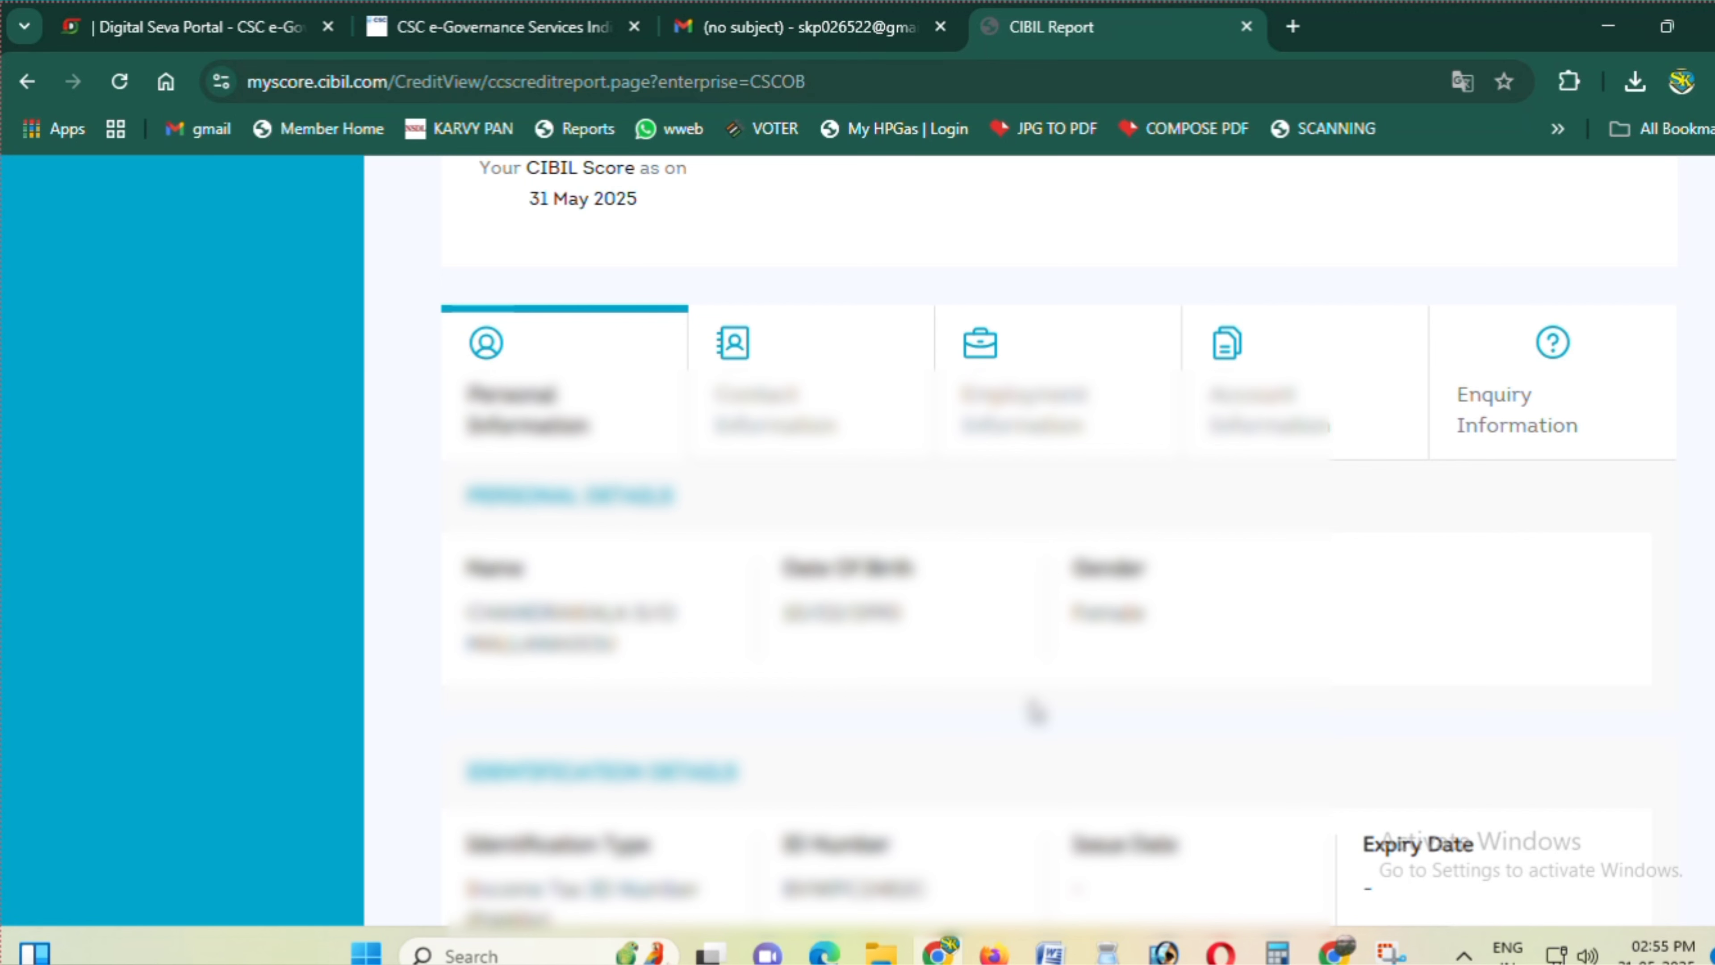
# - Scroll through the personal, identification and address details, then return to the 768 score header
pyautogui.scroll(-1, 1035, 711)
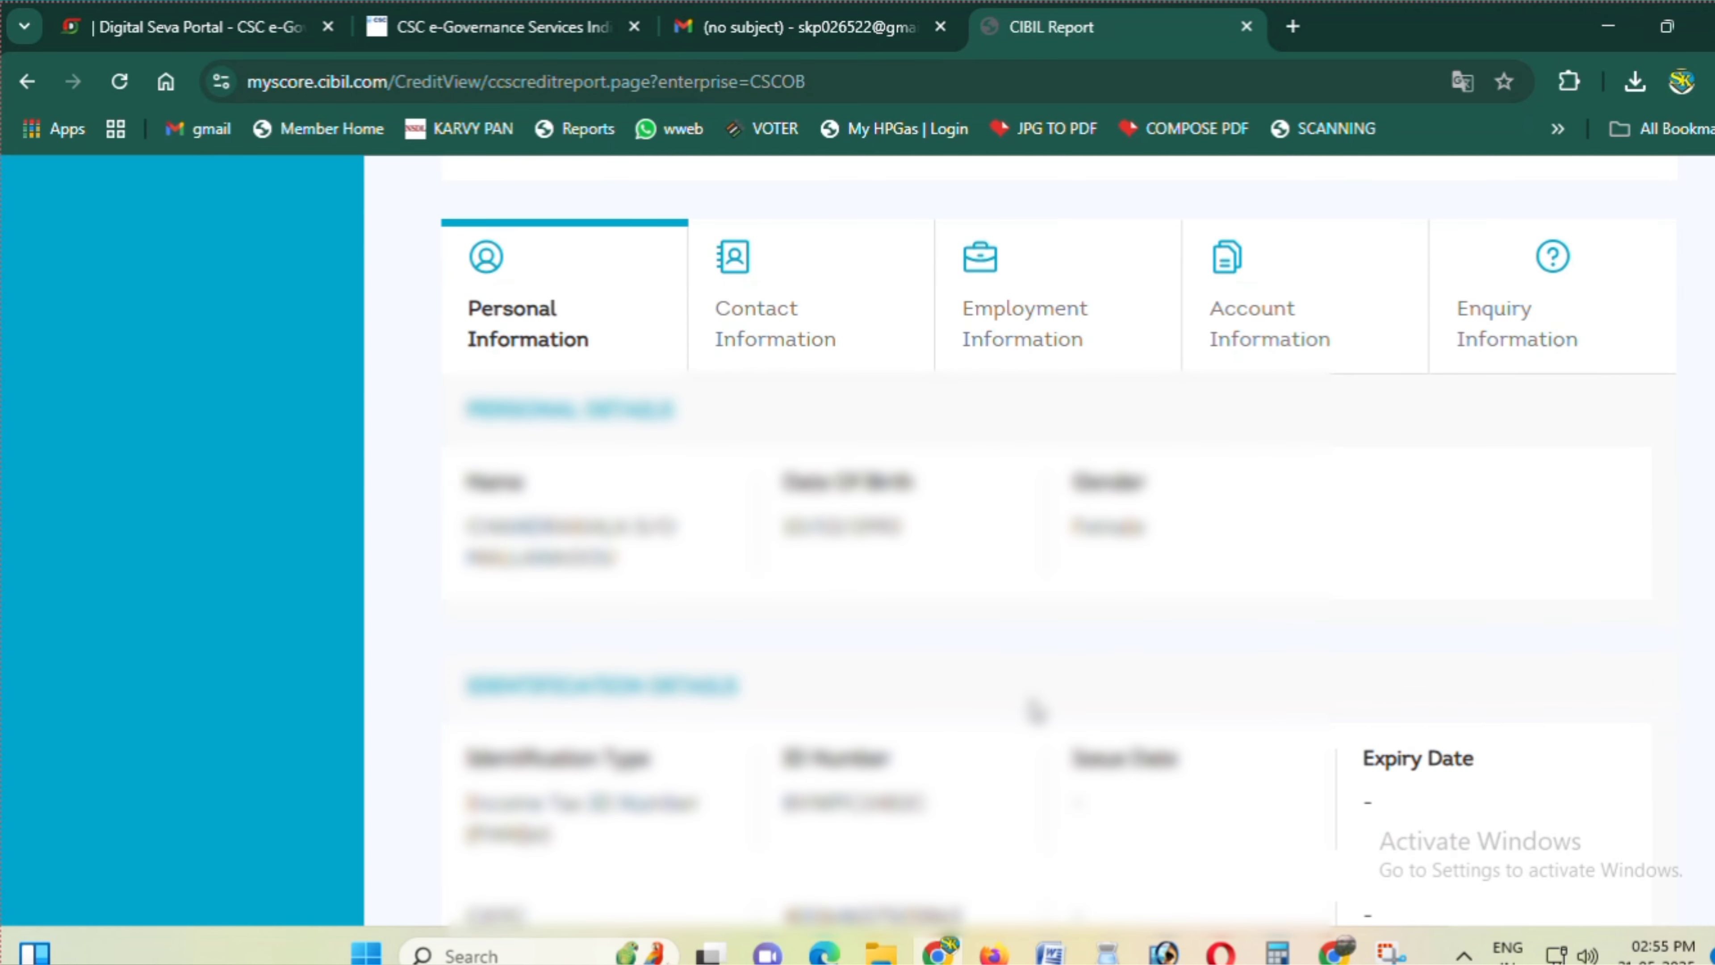
pyautogui.scroll(-1, 862, 575)
pyautogui.scroll(-4, 989, 659)
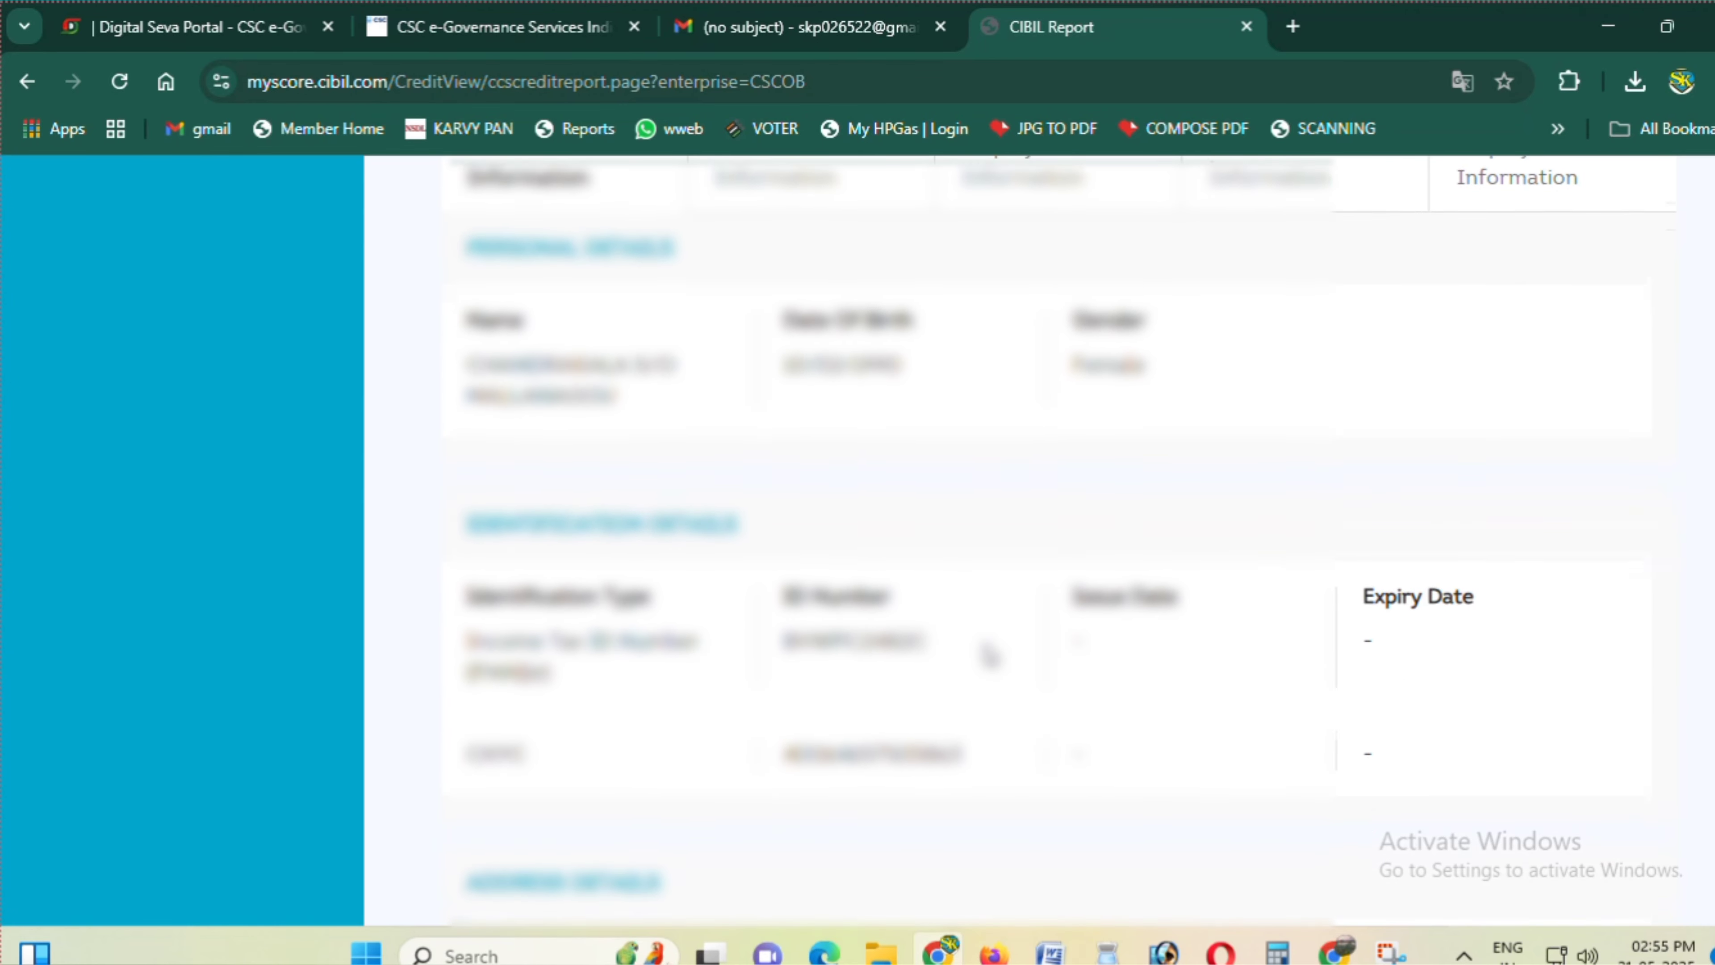
pyautogui.scroll(-3, 988, 655)
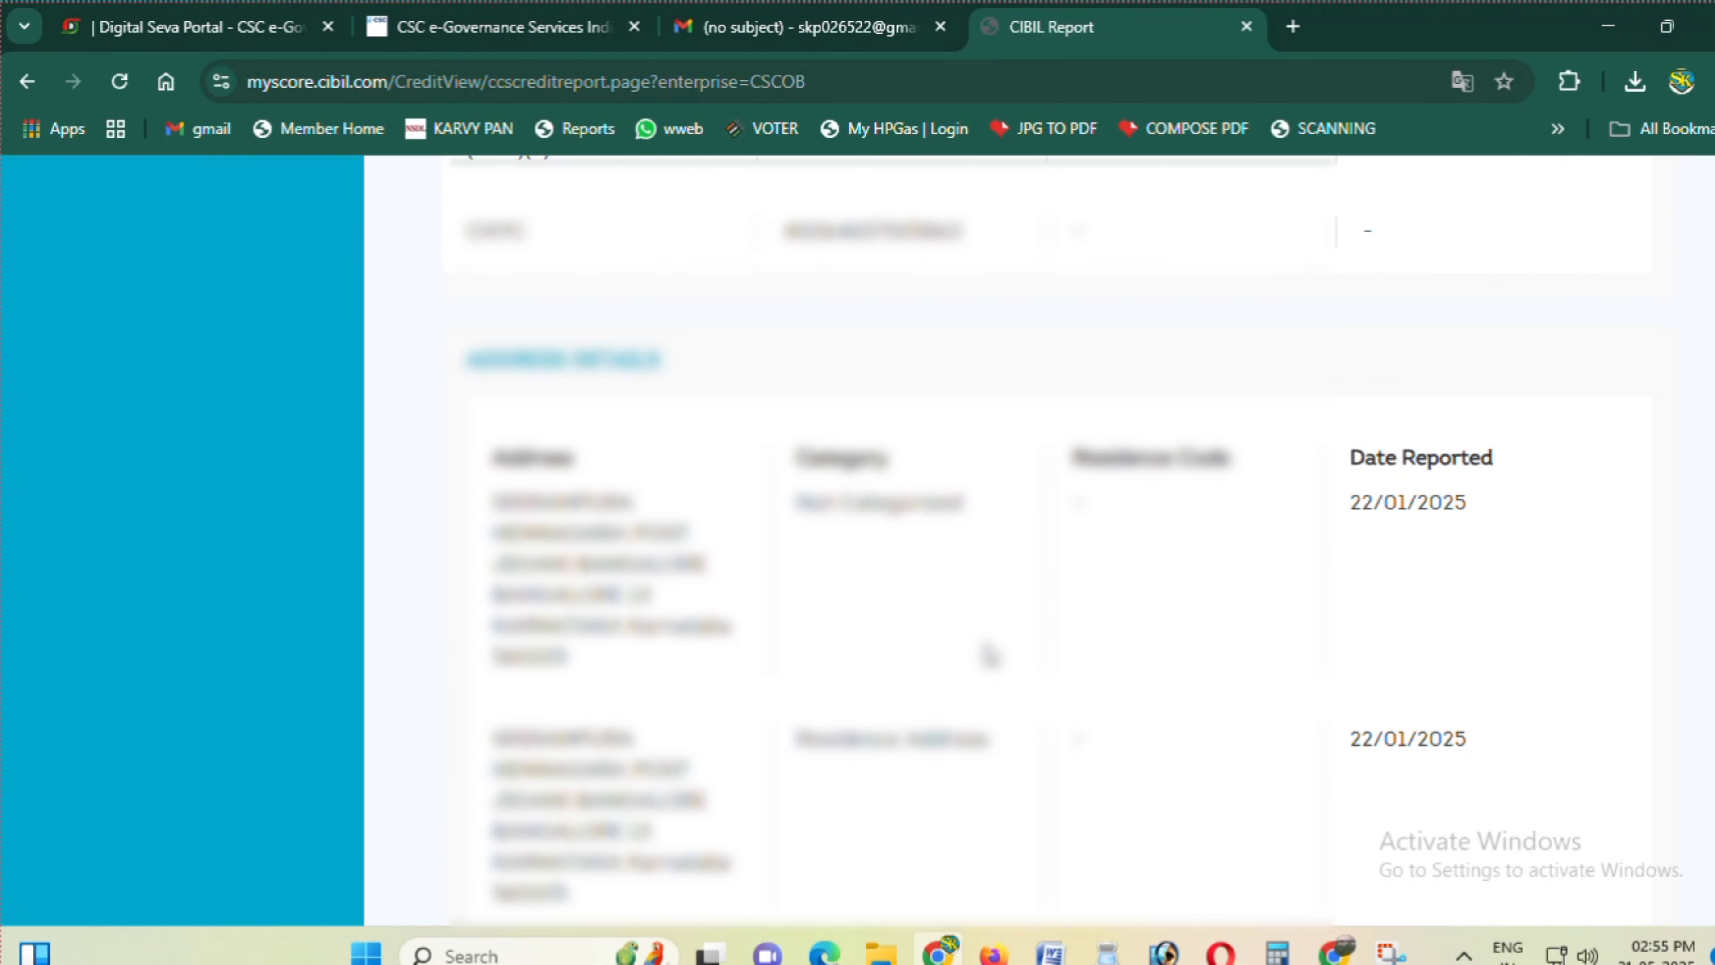
pyautogui.scroll(-1, 988, 655)
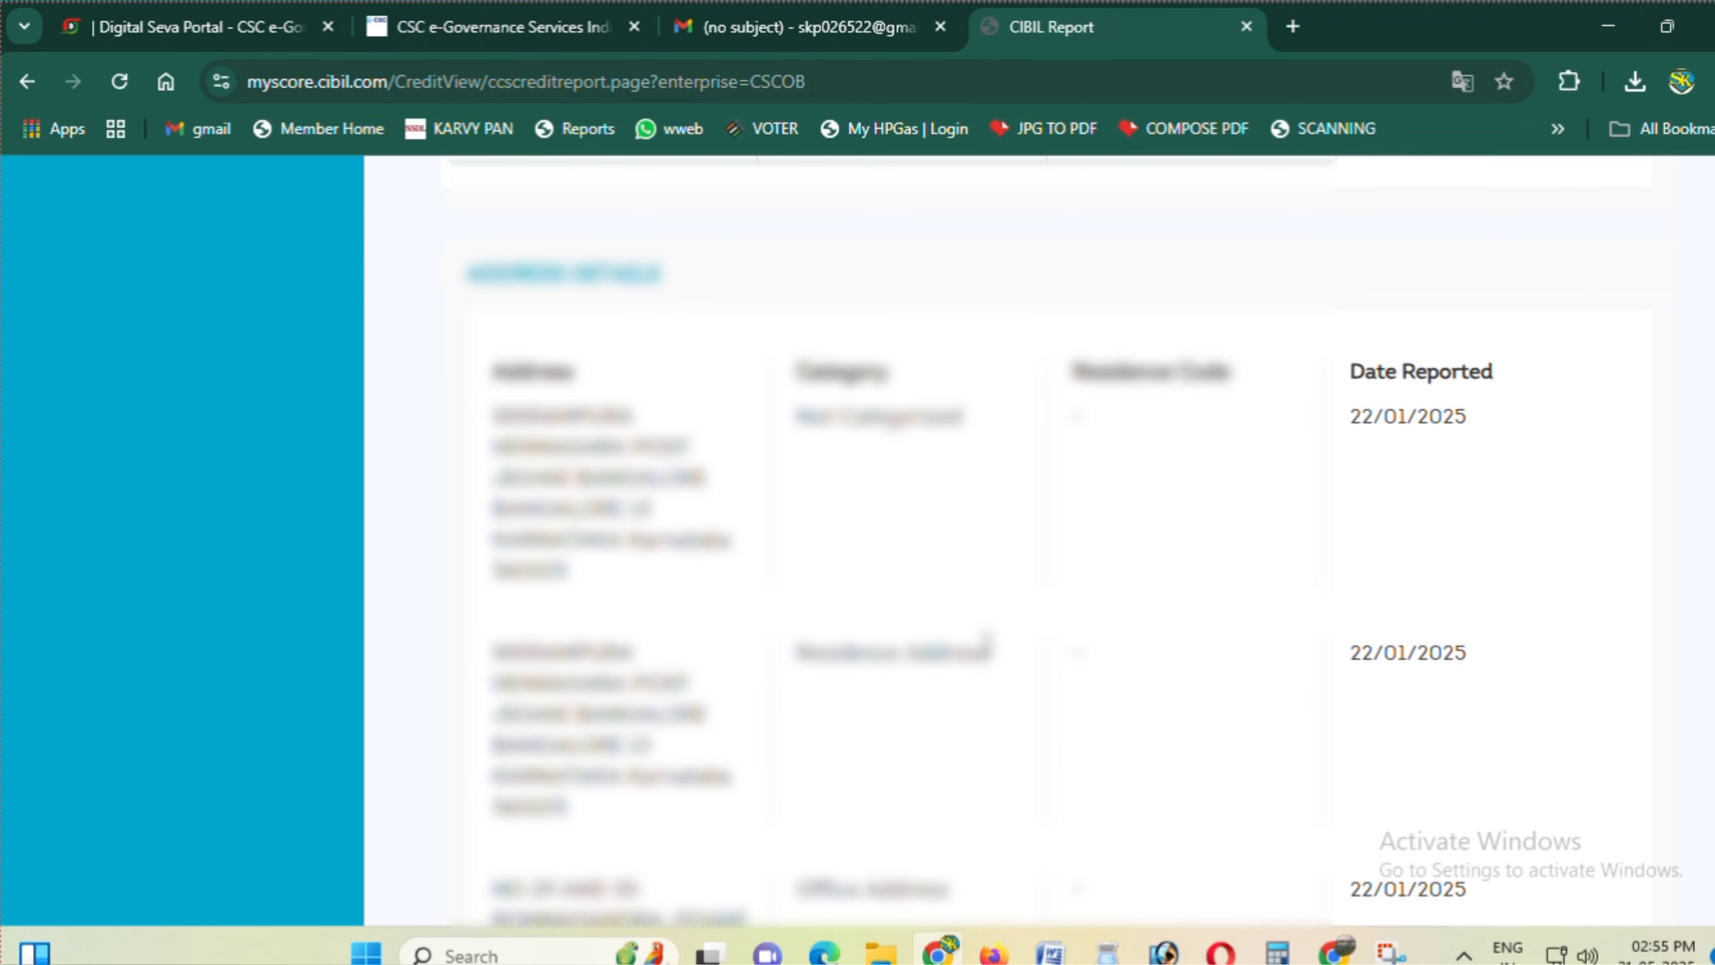
pyautogui.scroll(-10, 987, 635)
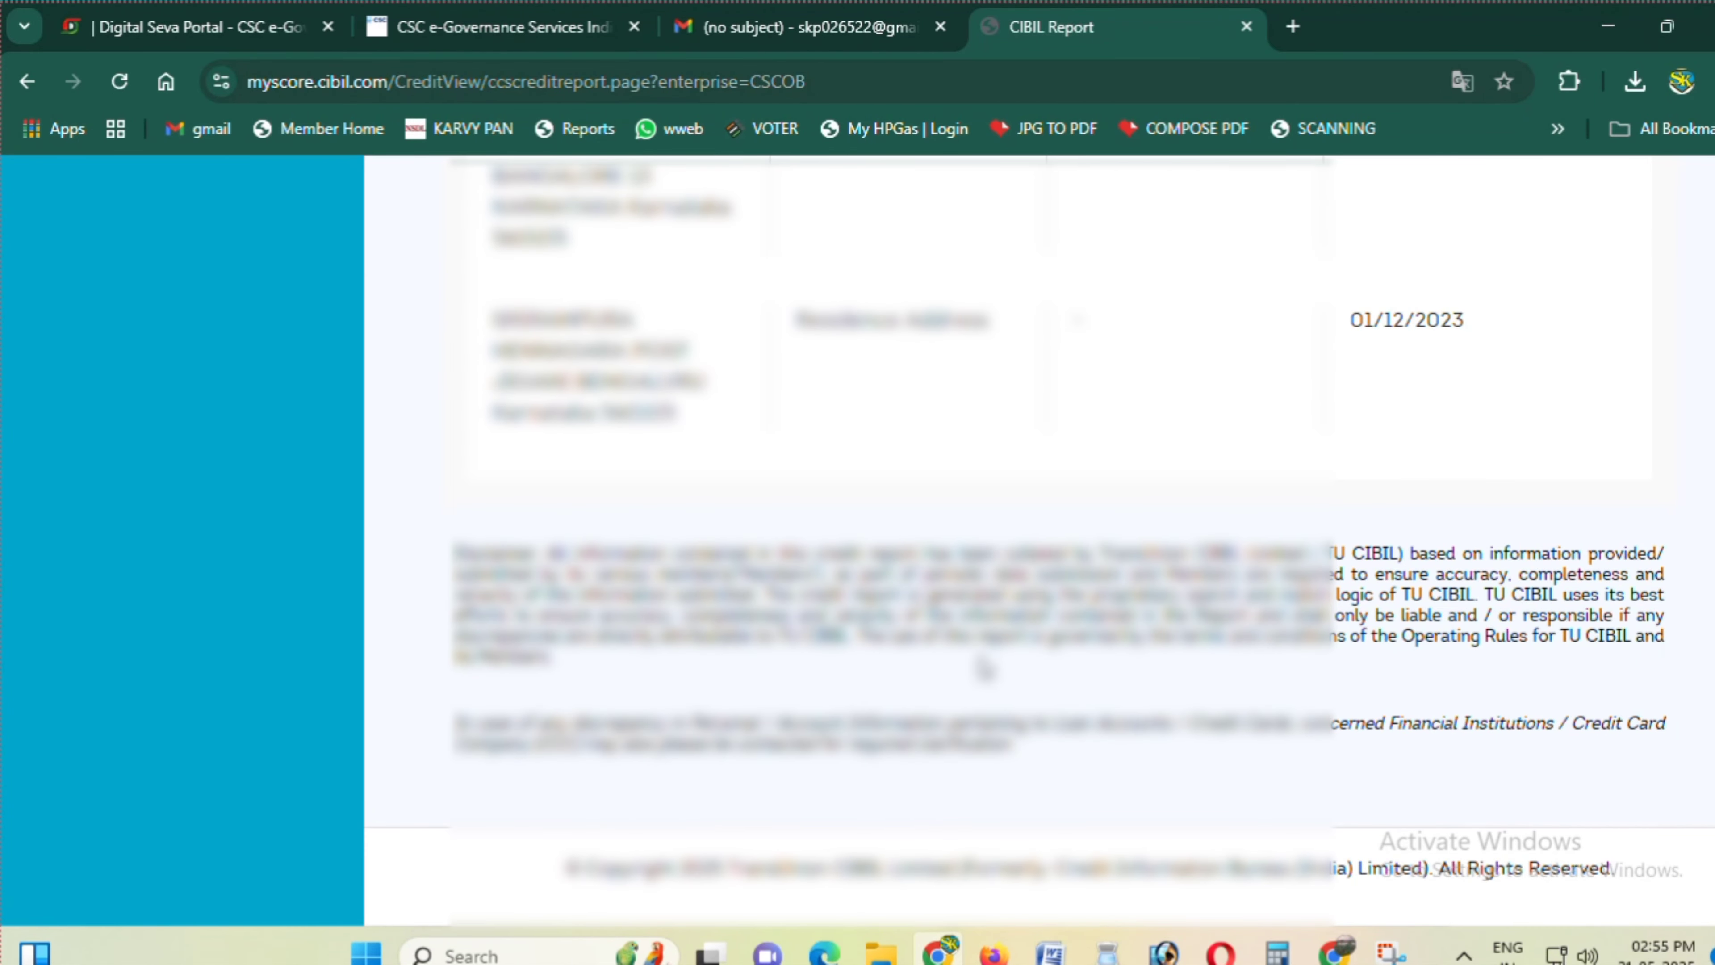
pyautogui.scroll(7, 986, 669)
pyautogui.scroll(9, 986, 654)
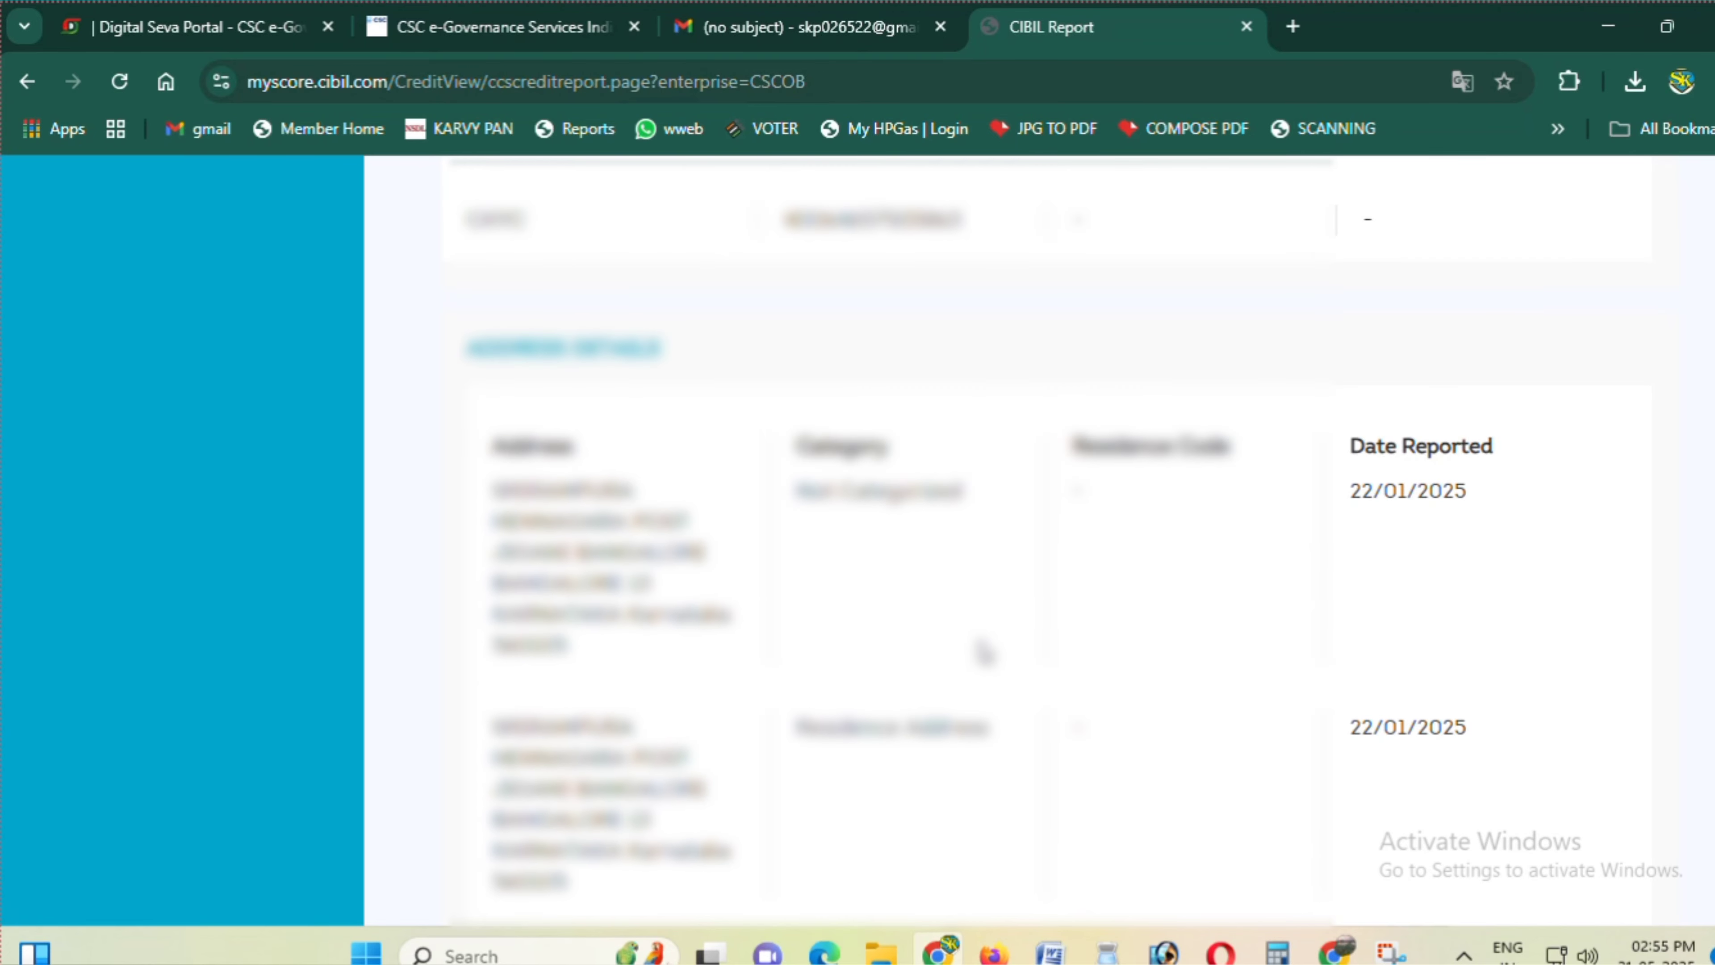
pyautogui.scroll(2, 984, 645)
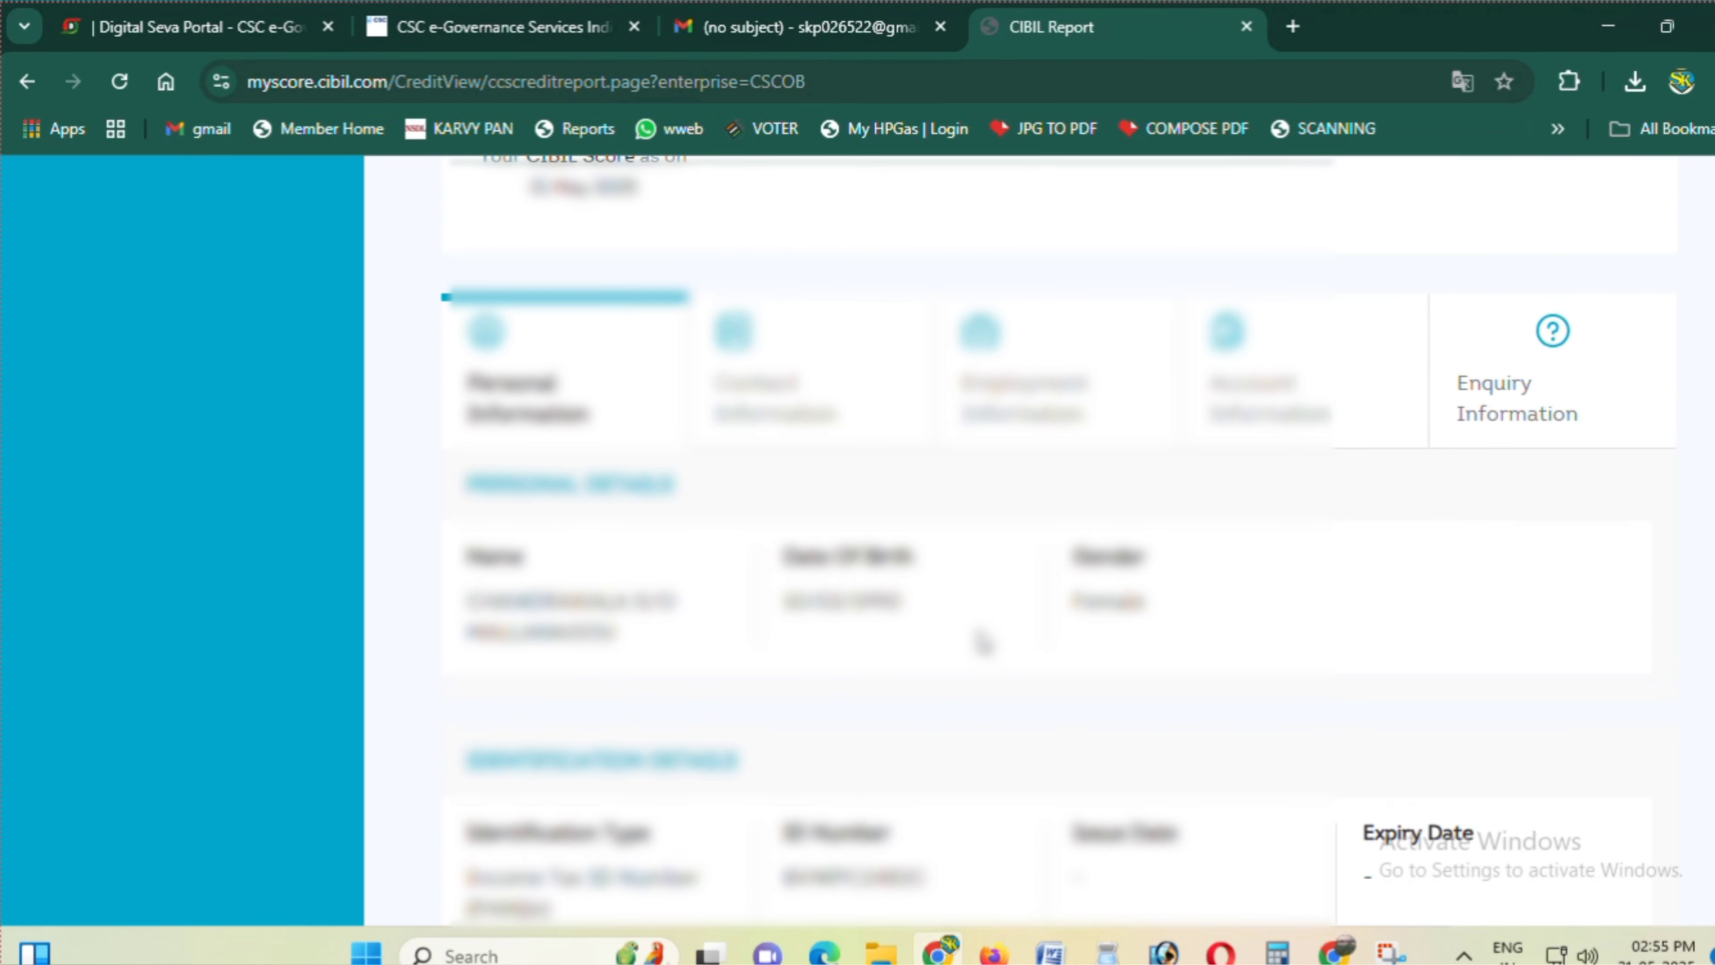
pyautogui.scroll(8, 984, 642)
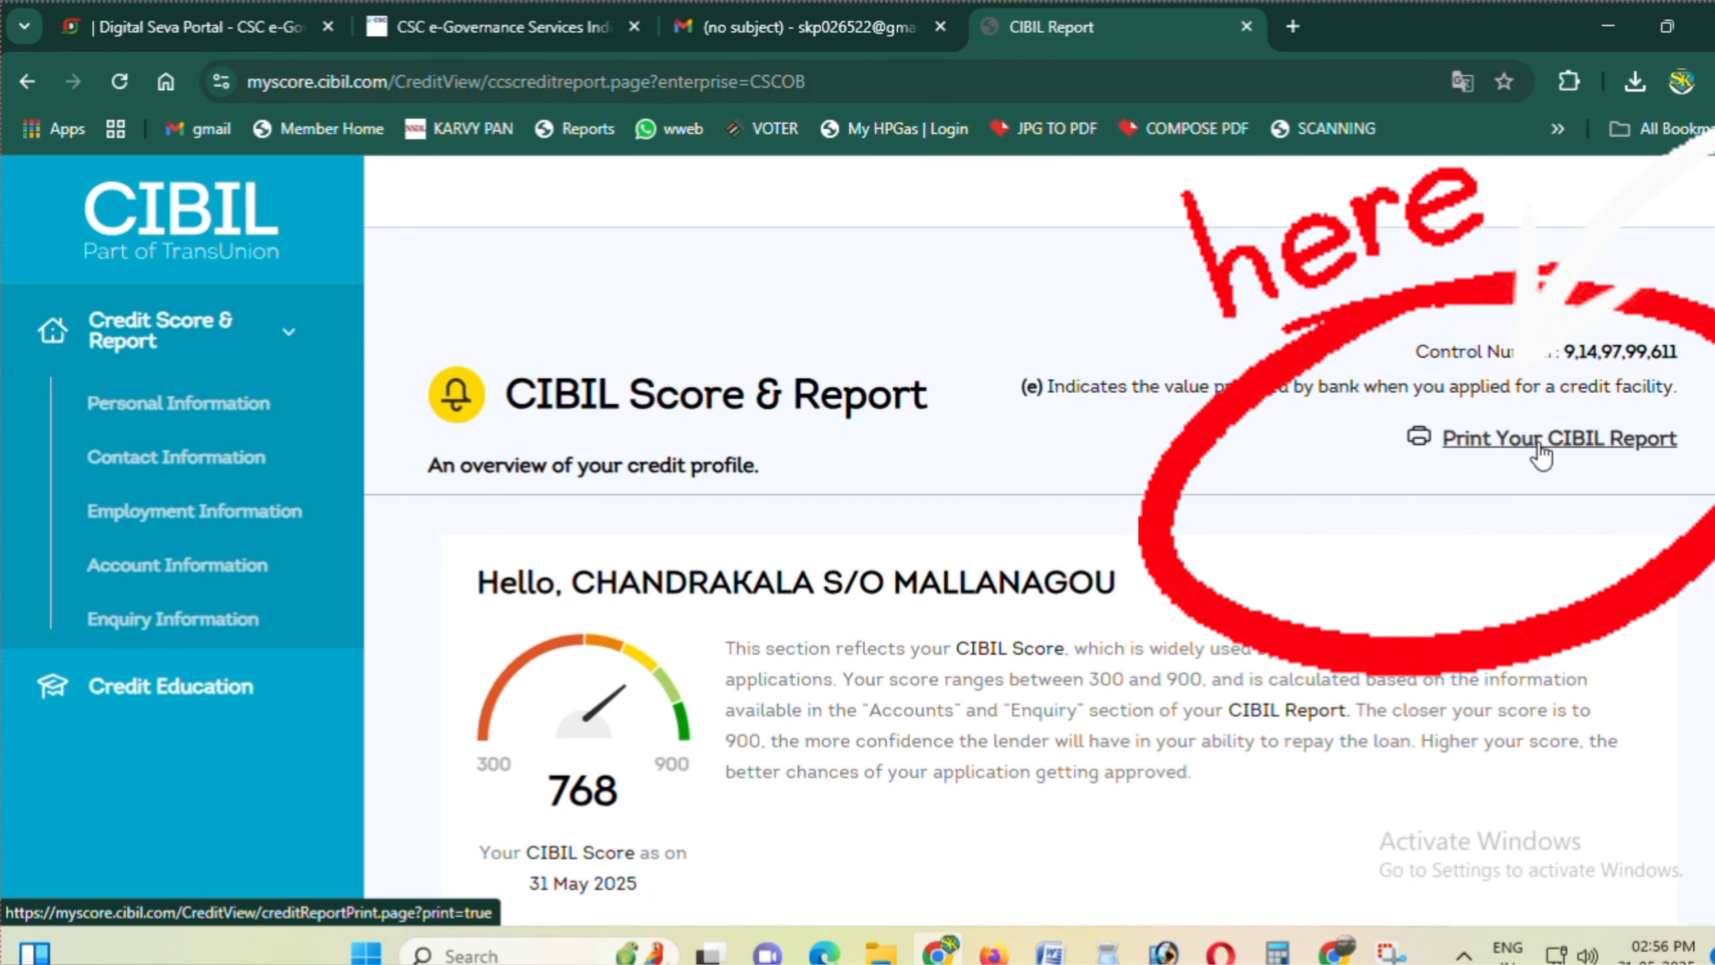
# - Open the printable version of the CIBIL report and review it from top to bottom
pyautogui.click(1541, 443)
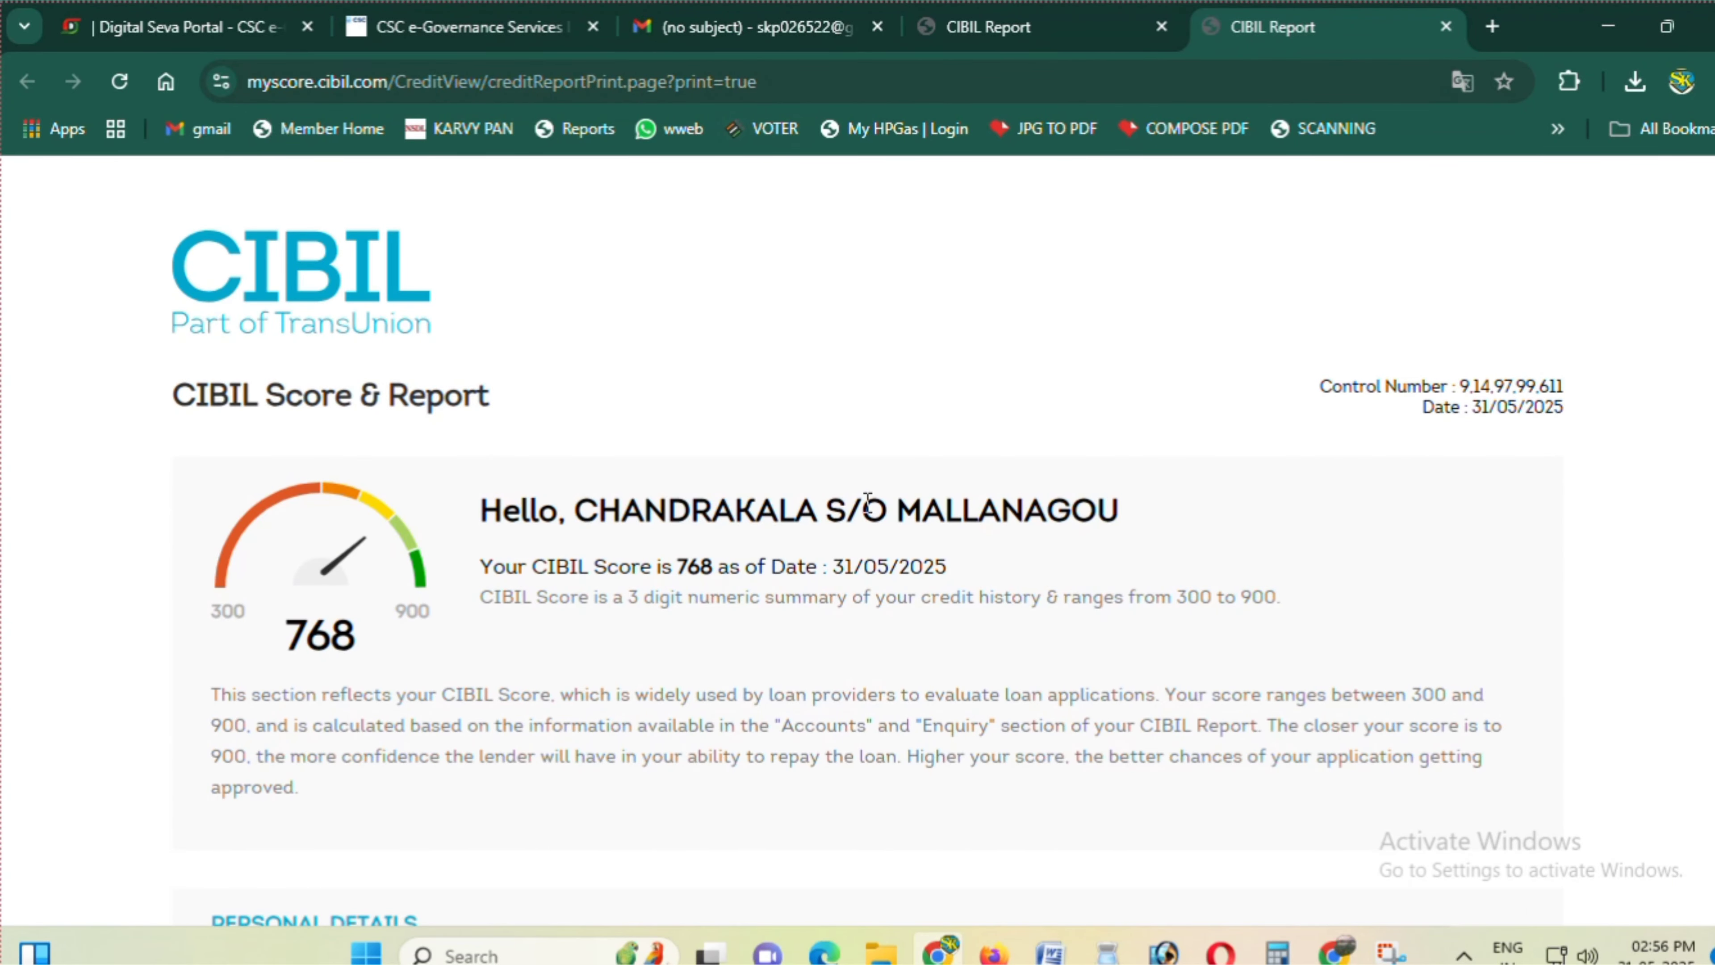
pyautogui.scroll(-3, 931, 562)
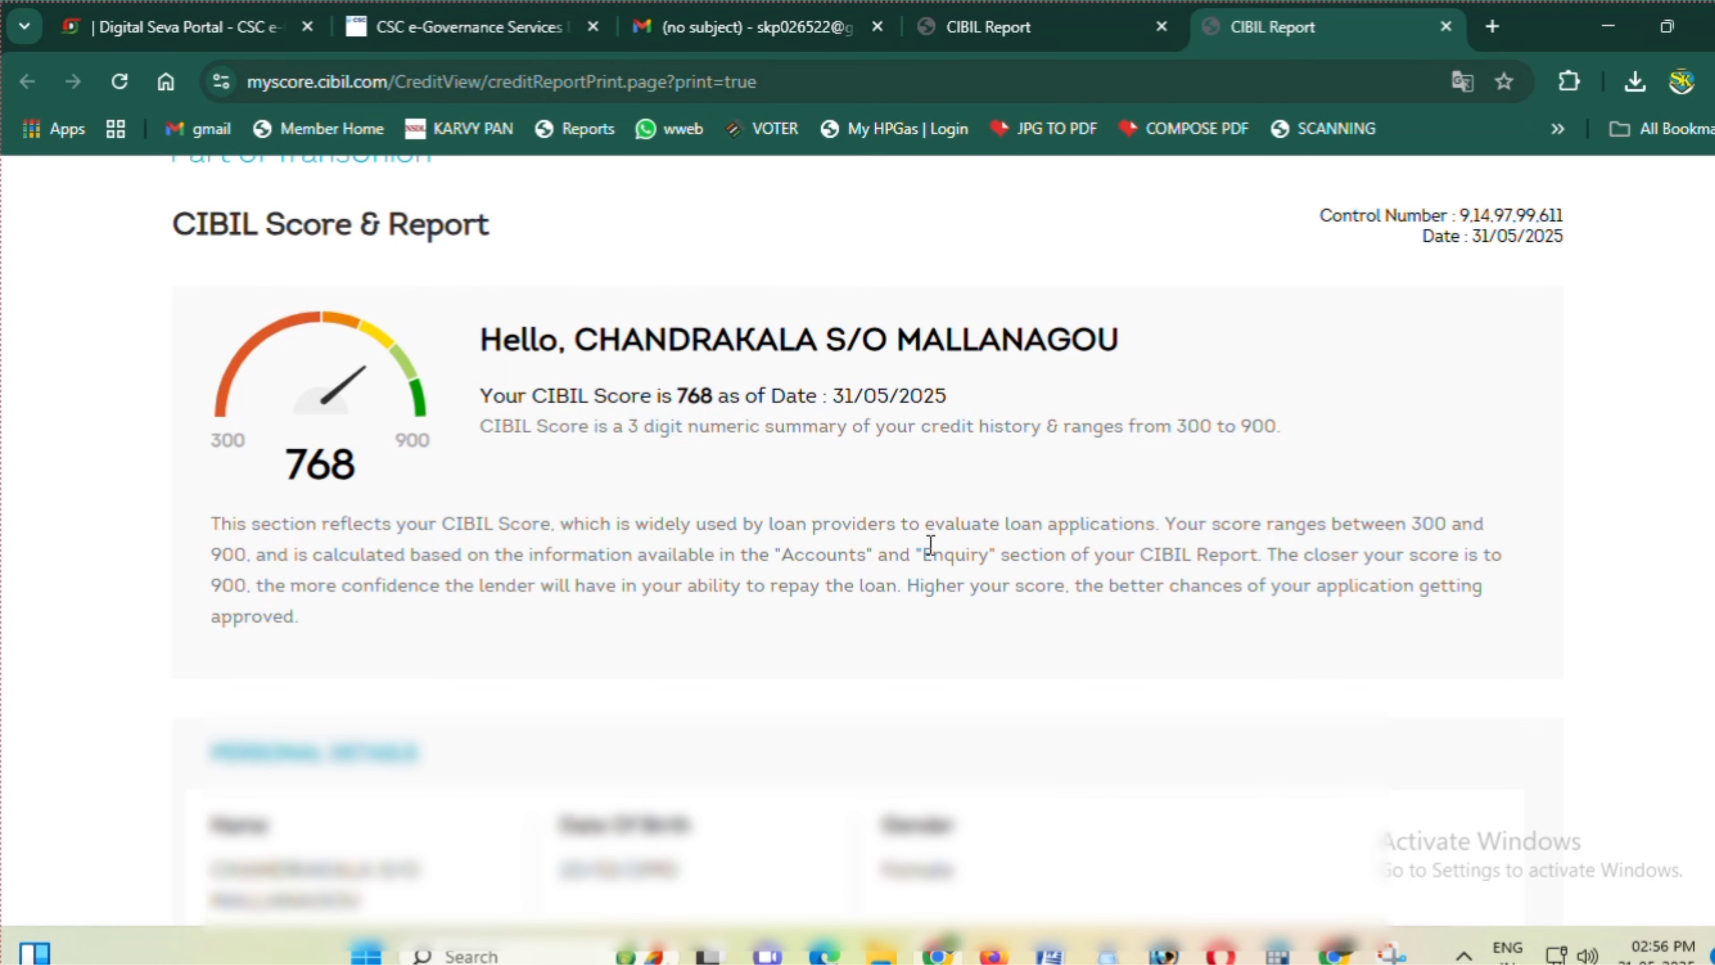
pyautogui.scroll(-12, 930, 544)
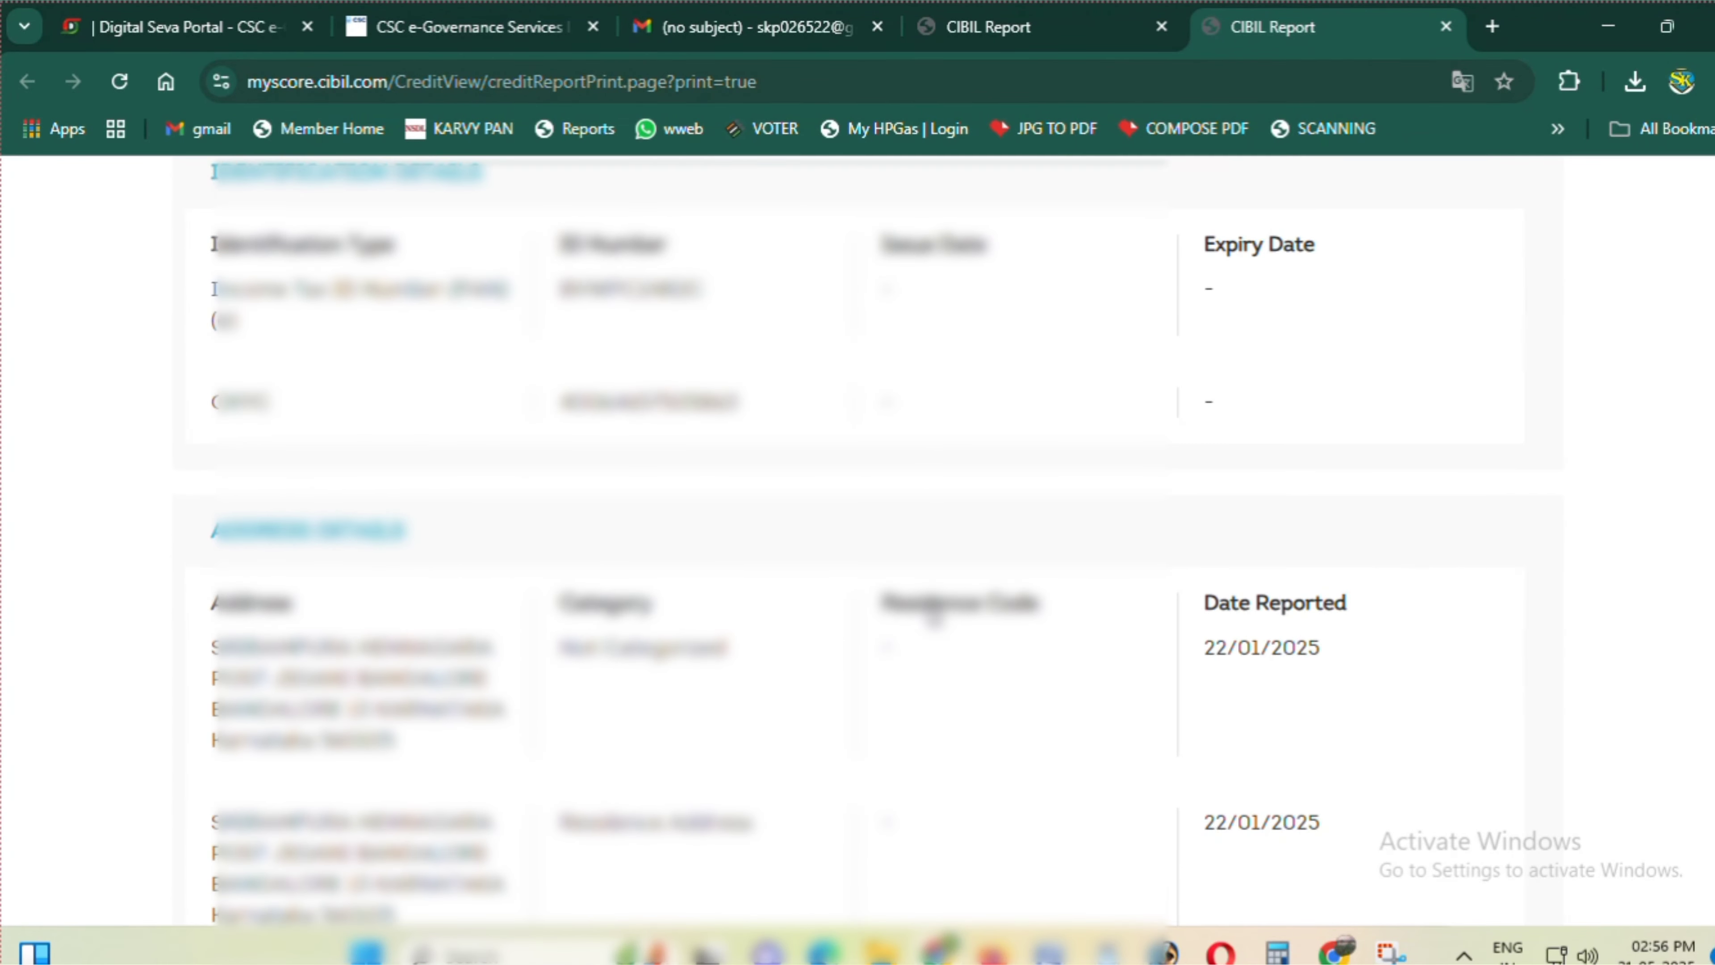
pyautogui.scroll(-20, 932, 613)
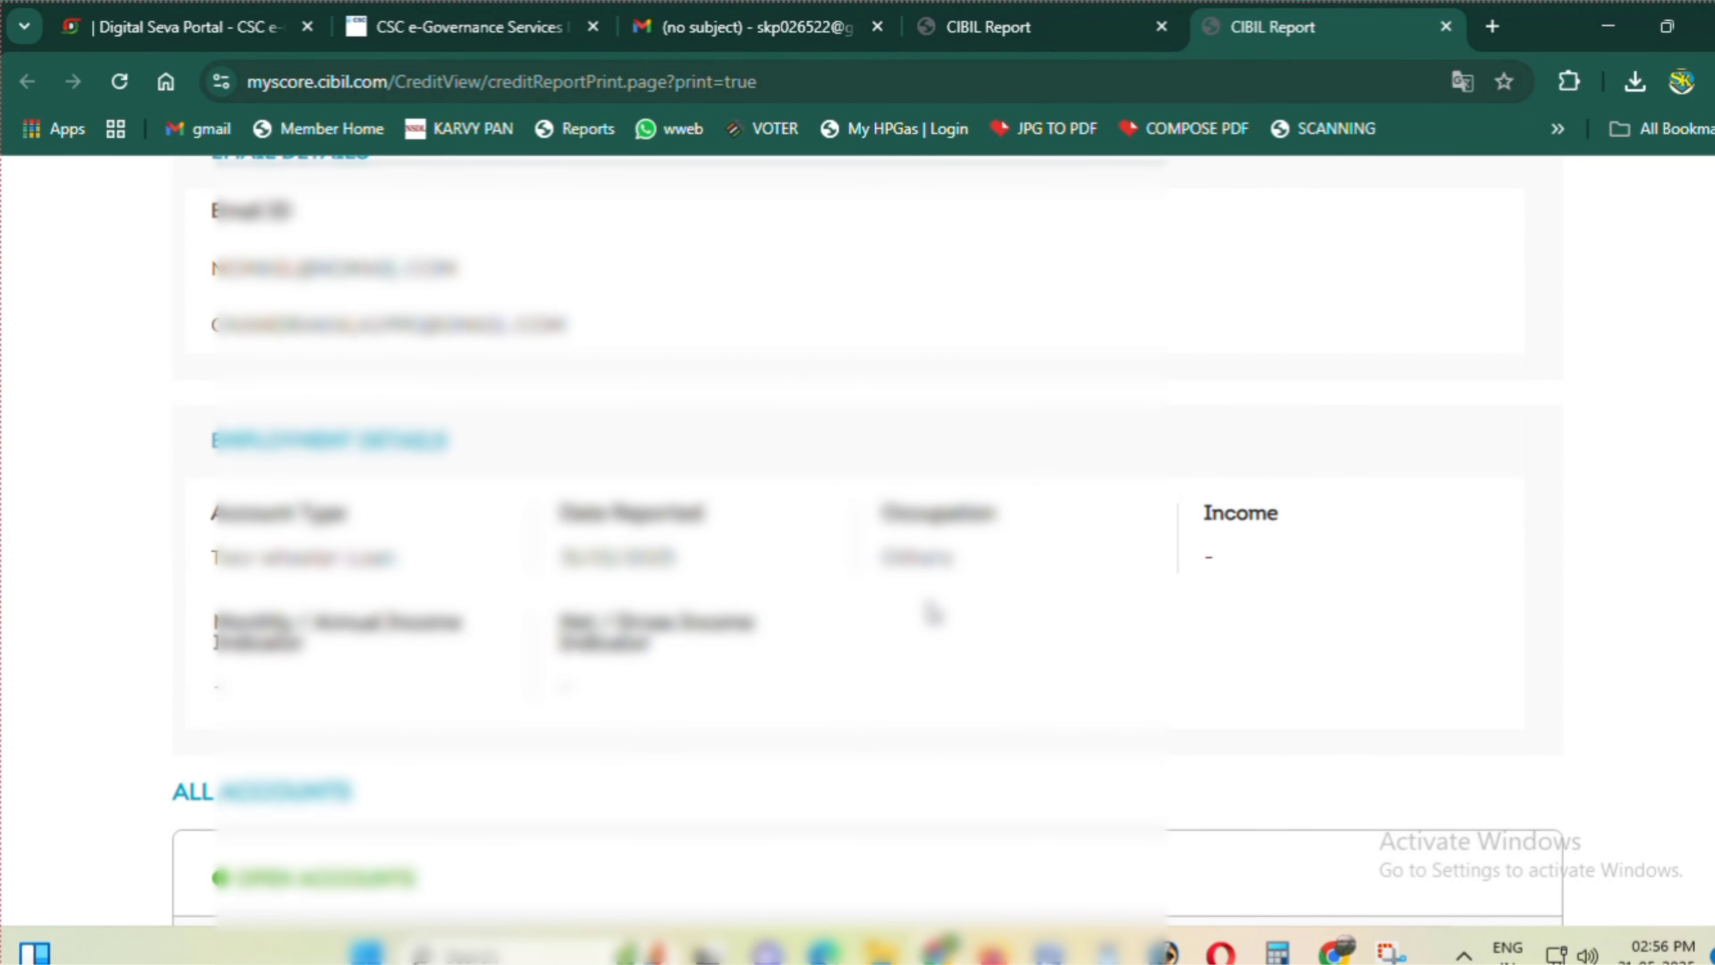
pyautogui.scroll(-20, 932, 613)
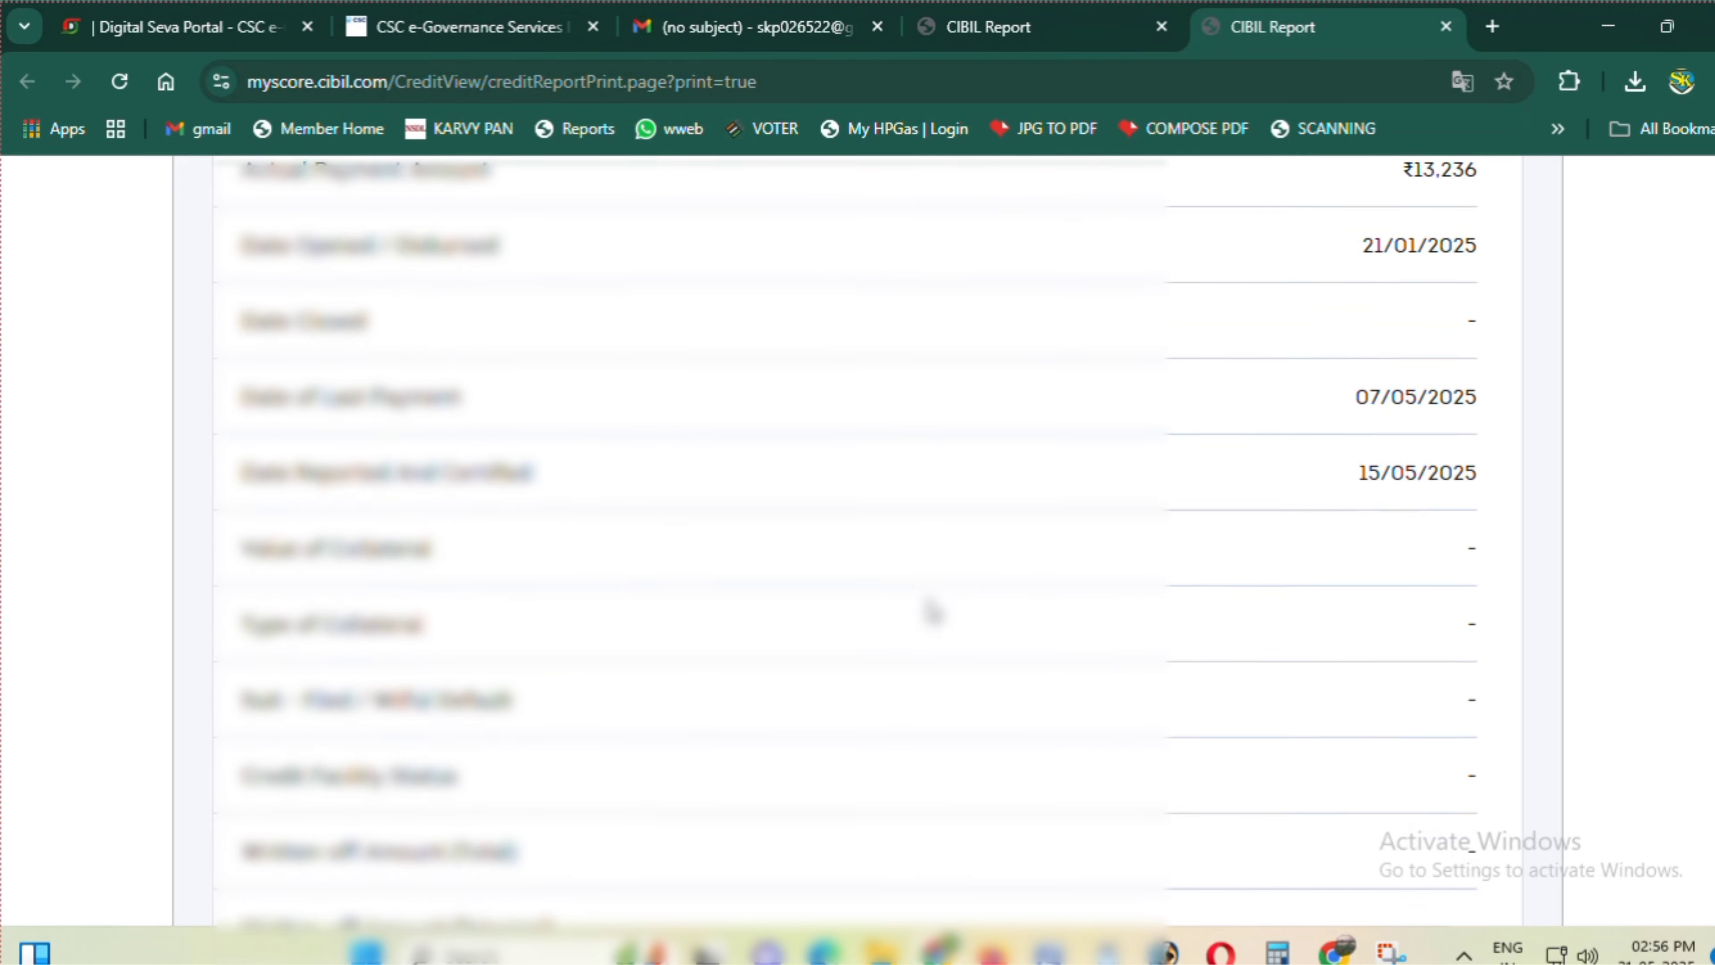
pyautogui.scroll(-20, 932, 612)
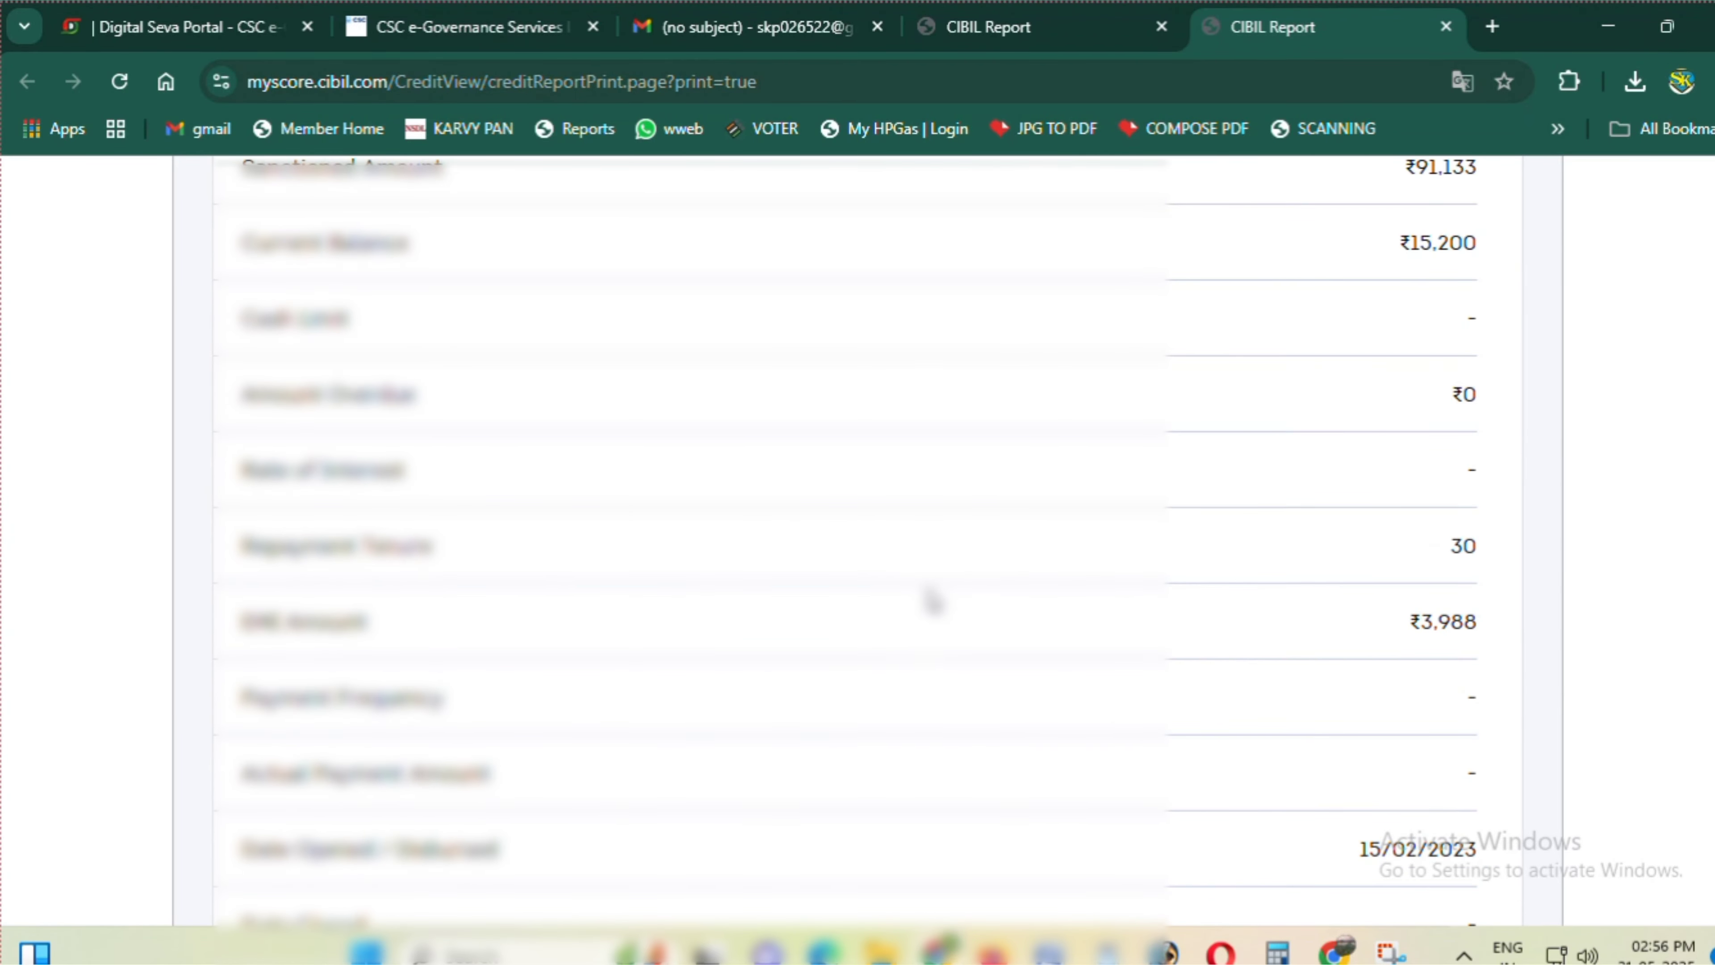
pyautogui.scroll(-20, 932, 600)
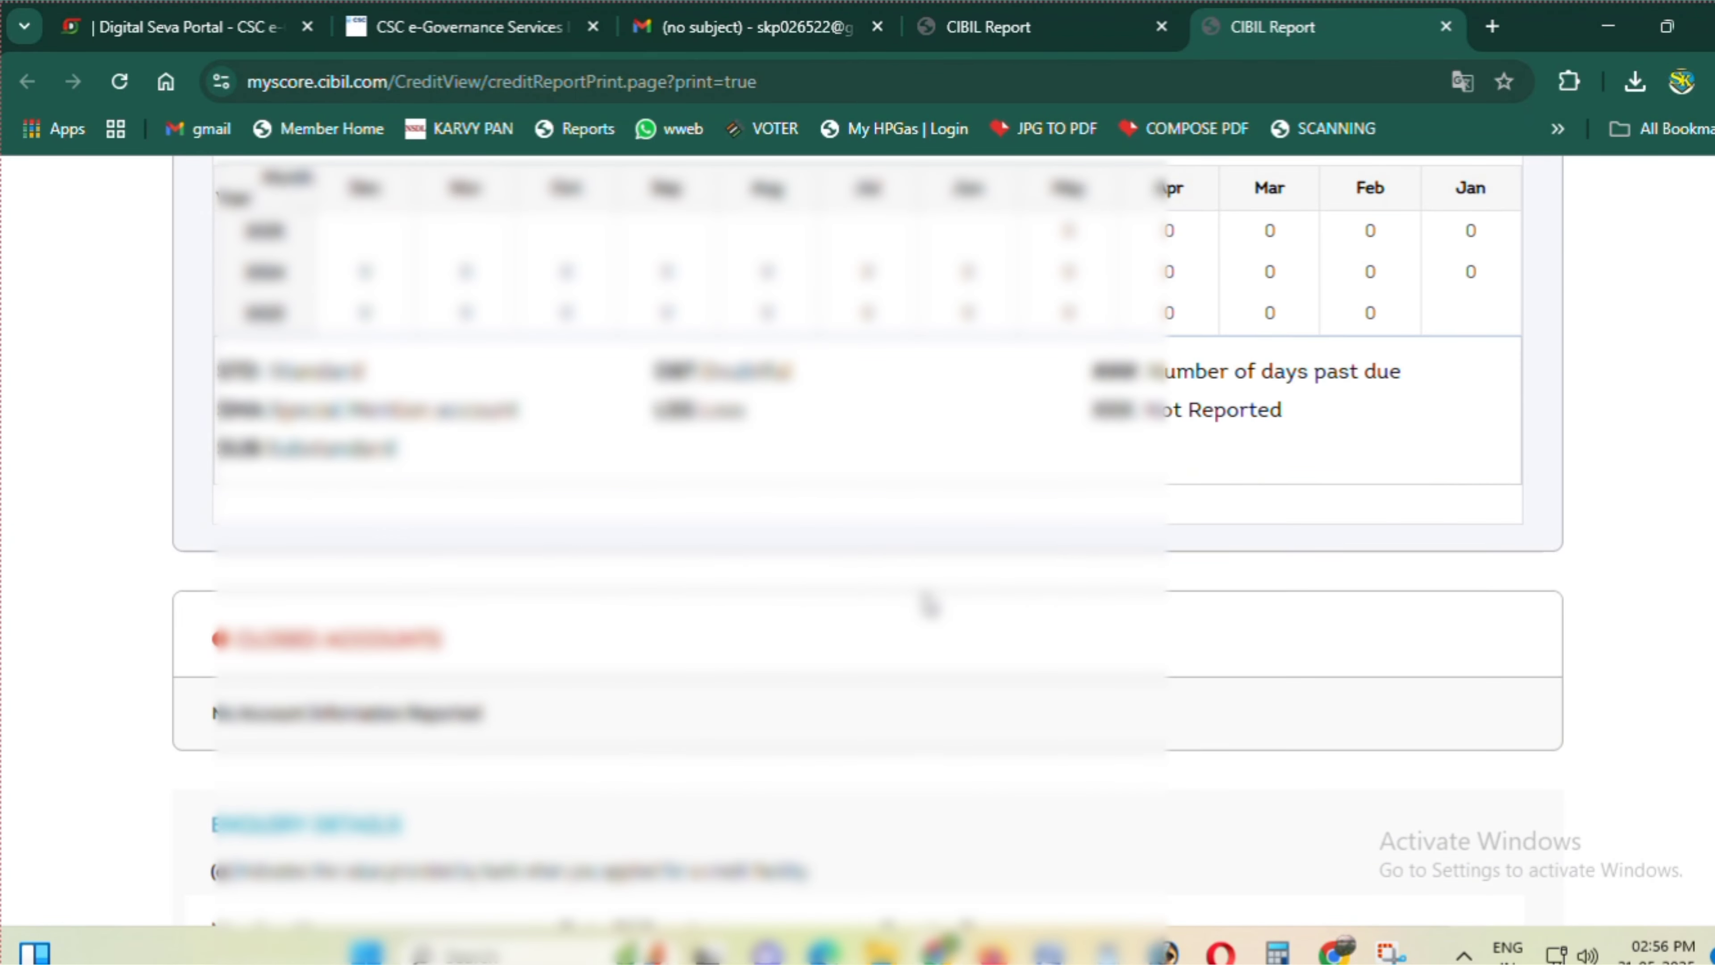
pyautogui.scroll(-14, 929, 604)
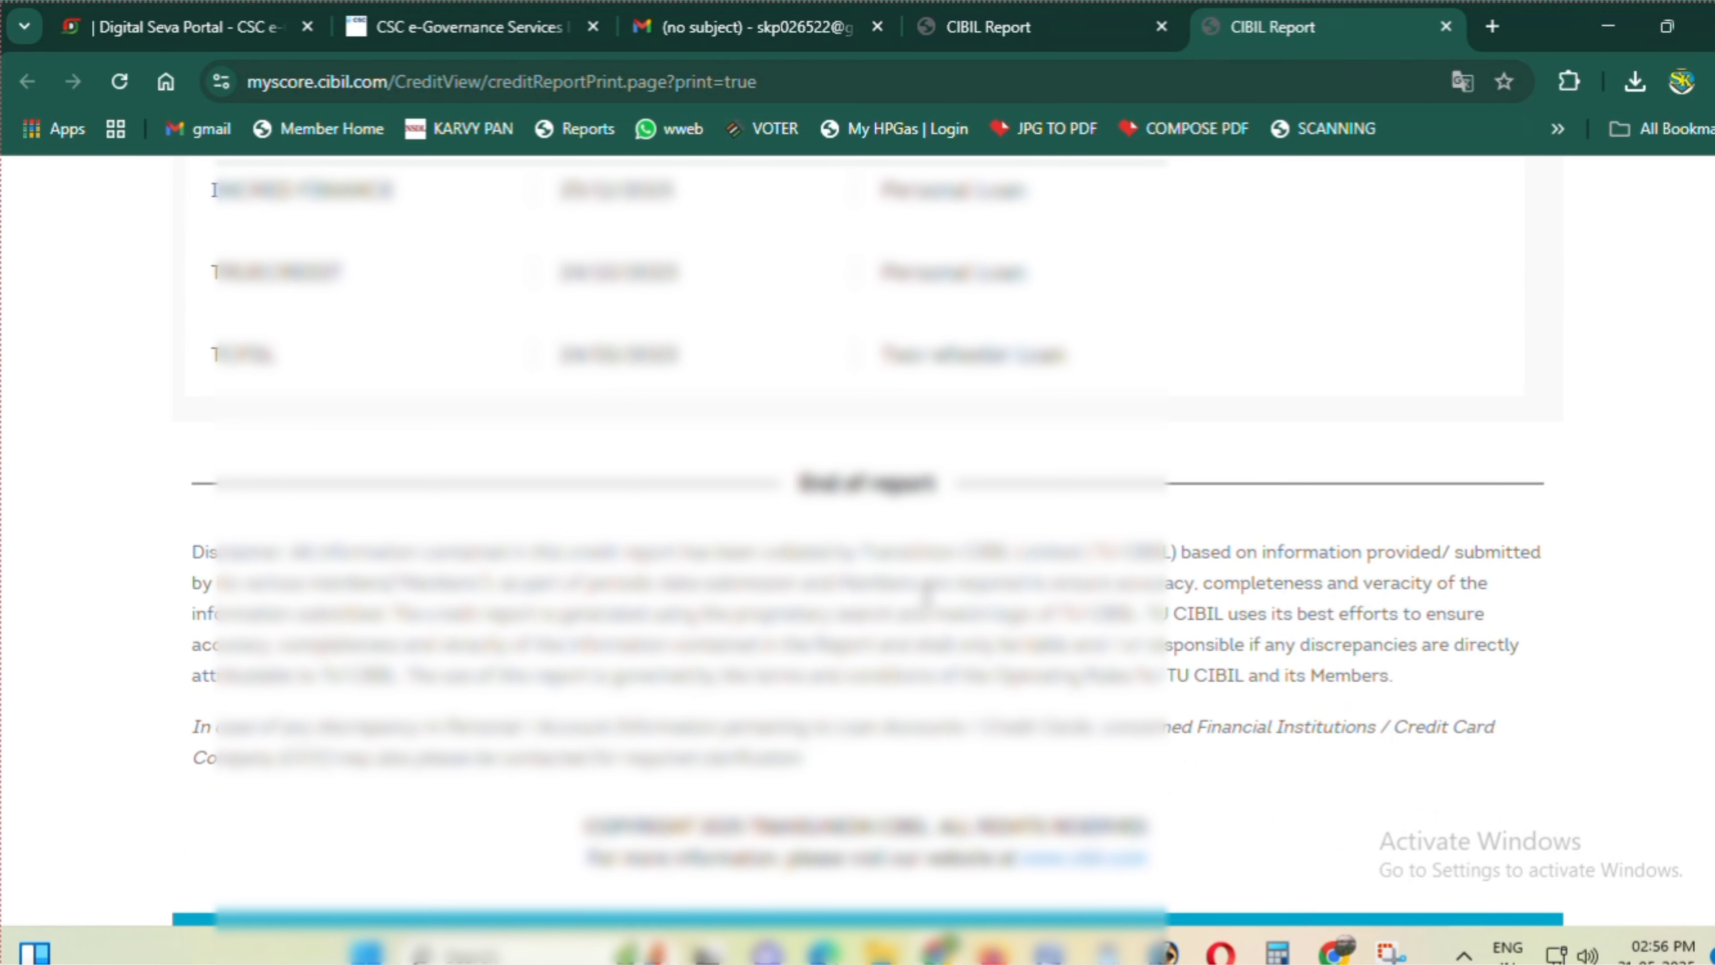
pyautogui.press('Home')
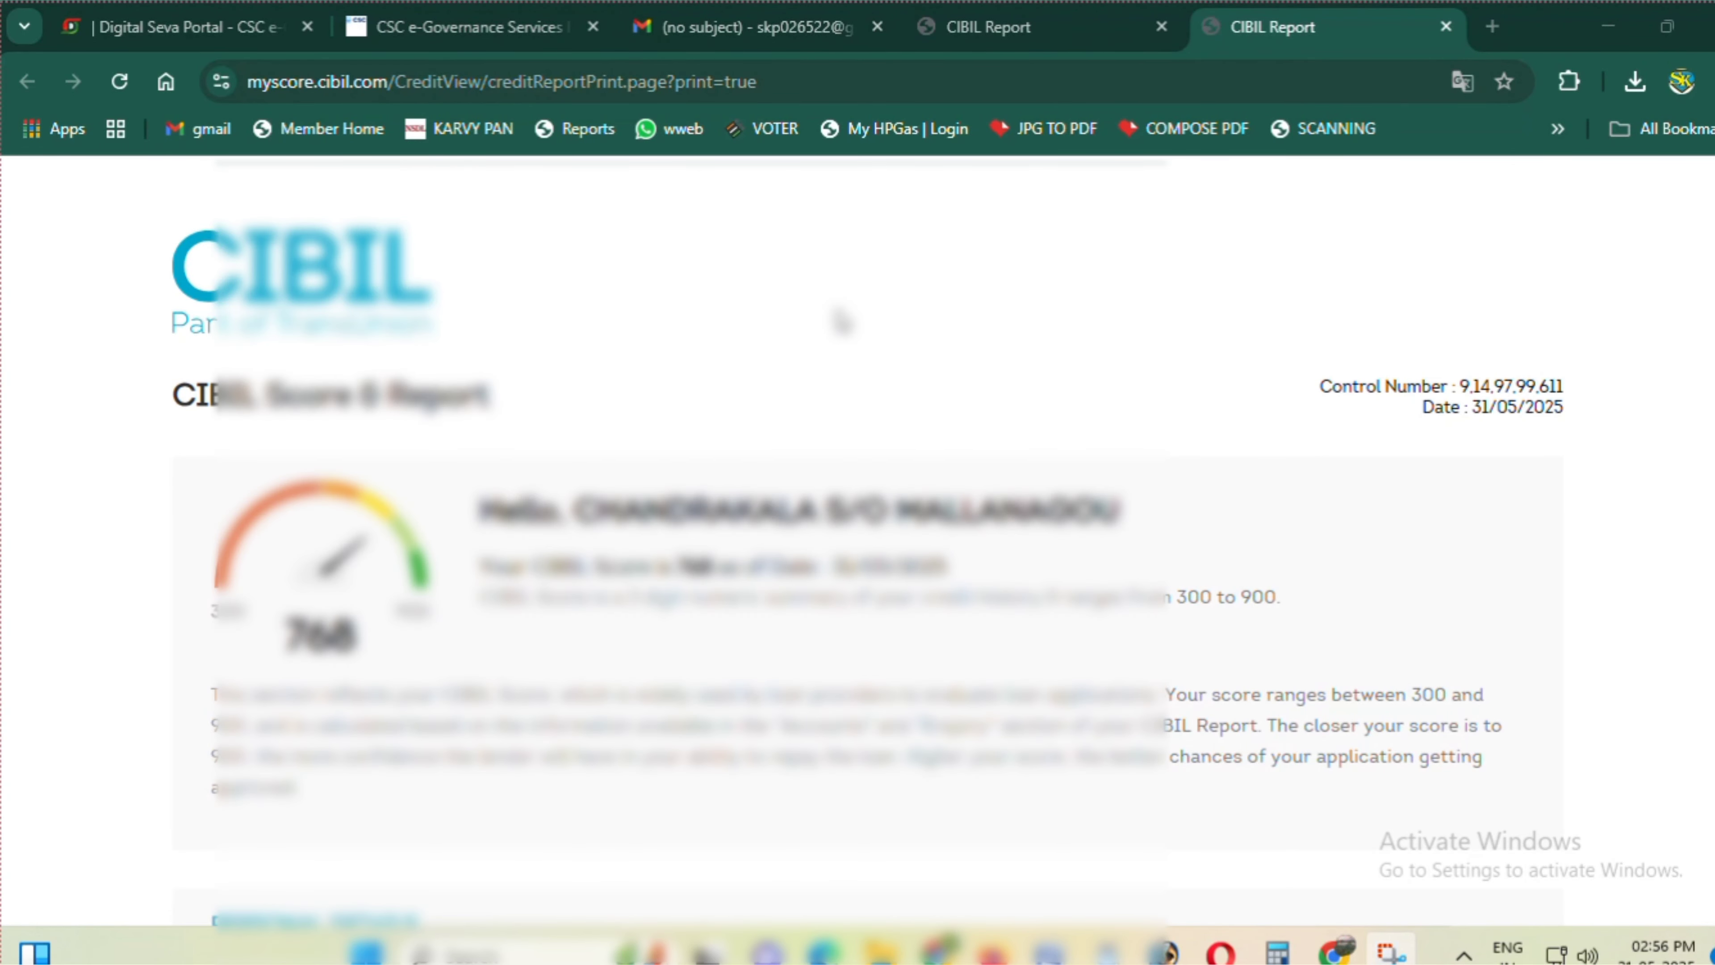
# - Set up printing of all 9 report pages on the Canon LBP2900
pyautogui.hotkey('ctrl', 'p')
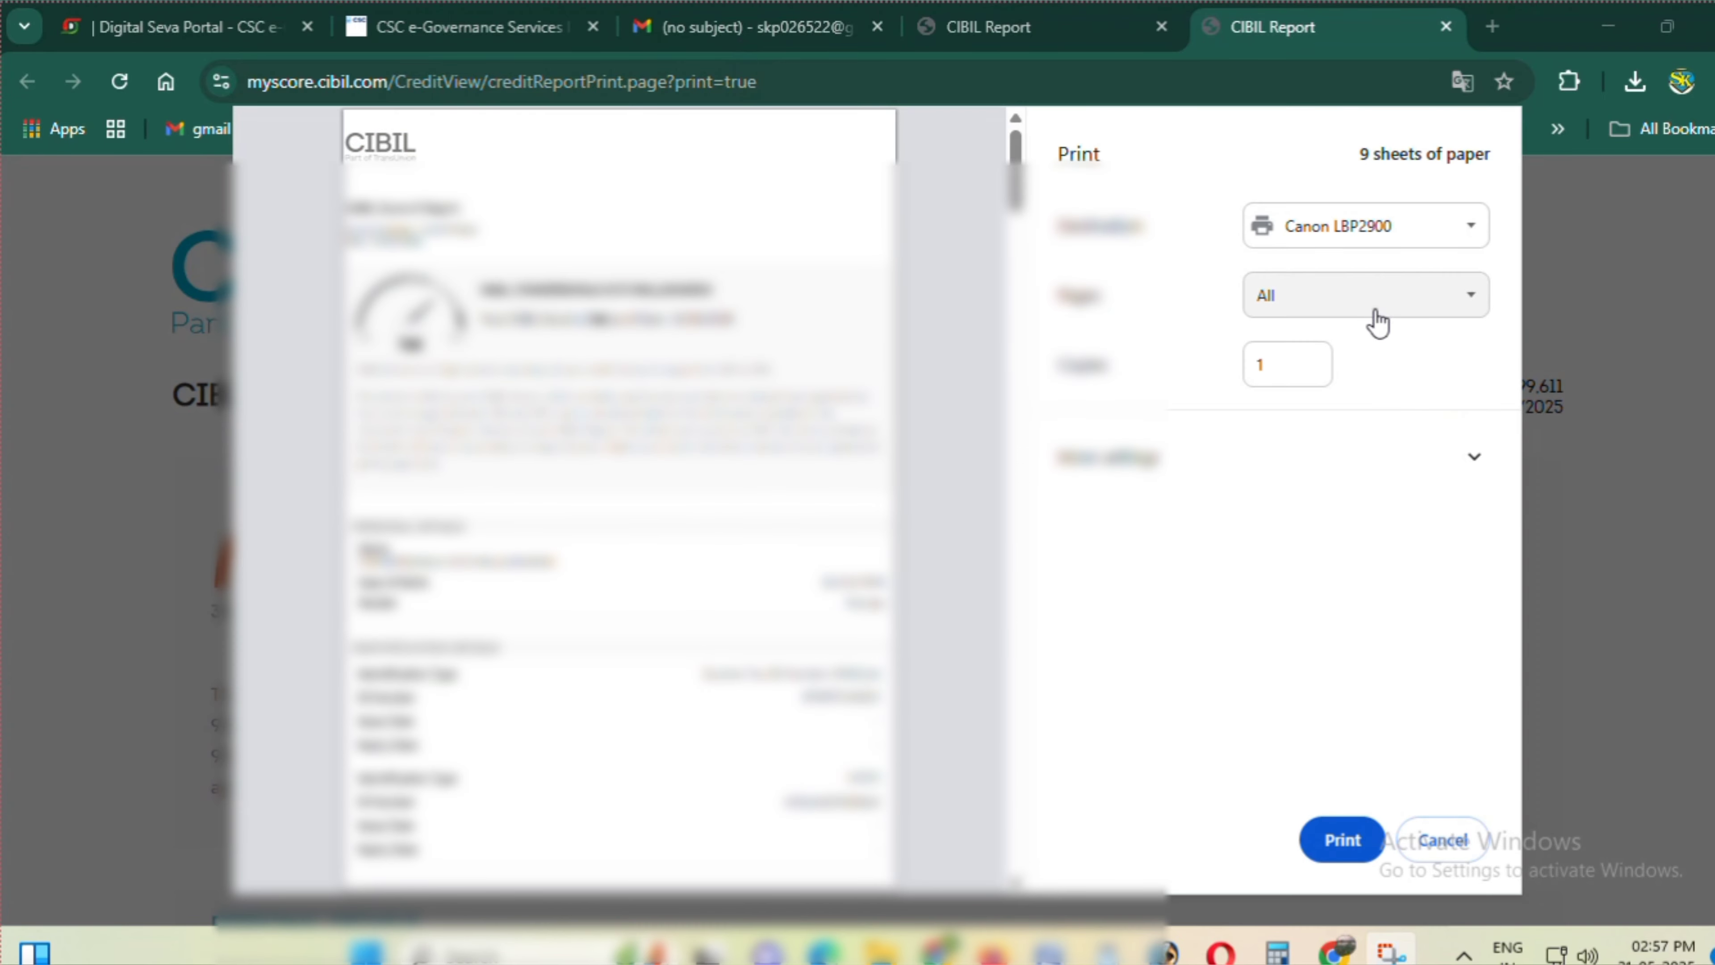
pyautogui.click(1348, 294)
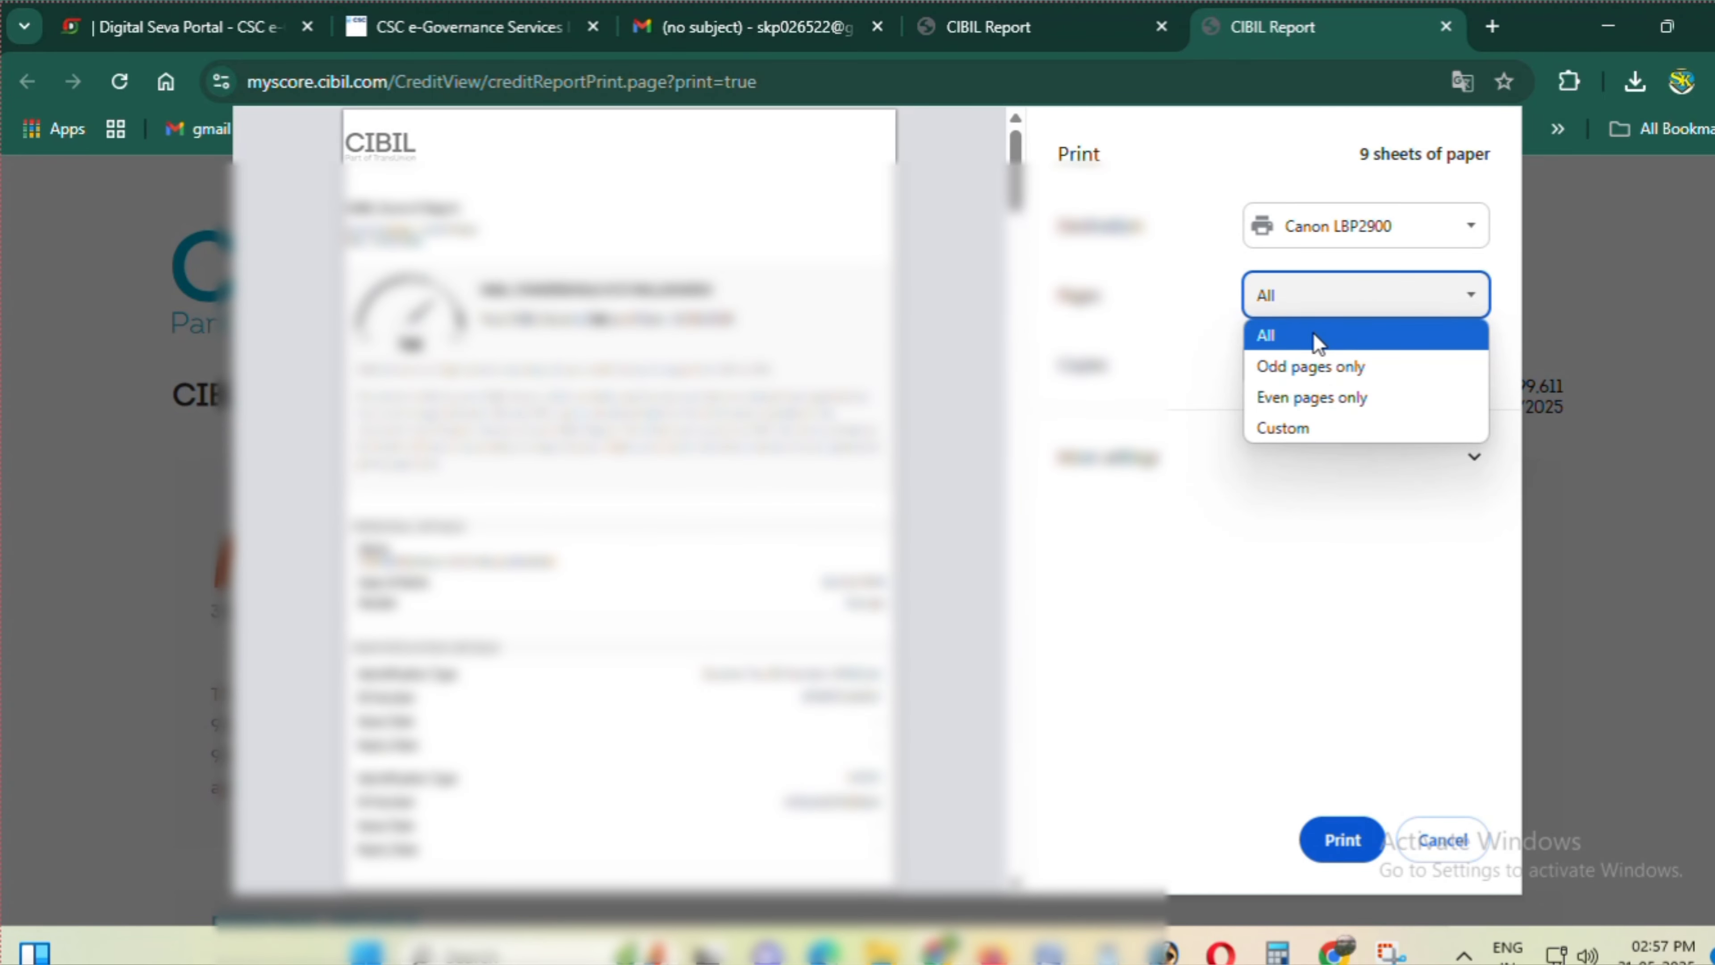
pyautogui.click(1283, 428)
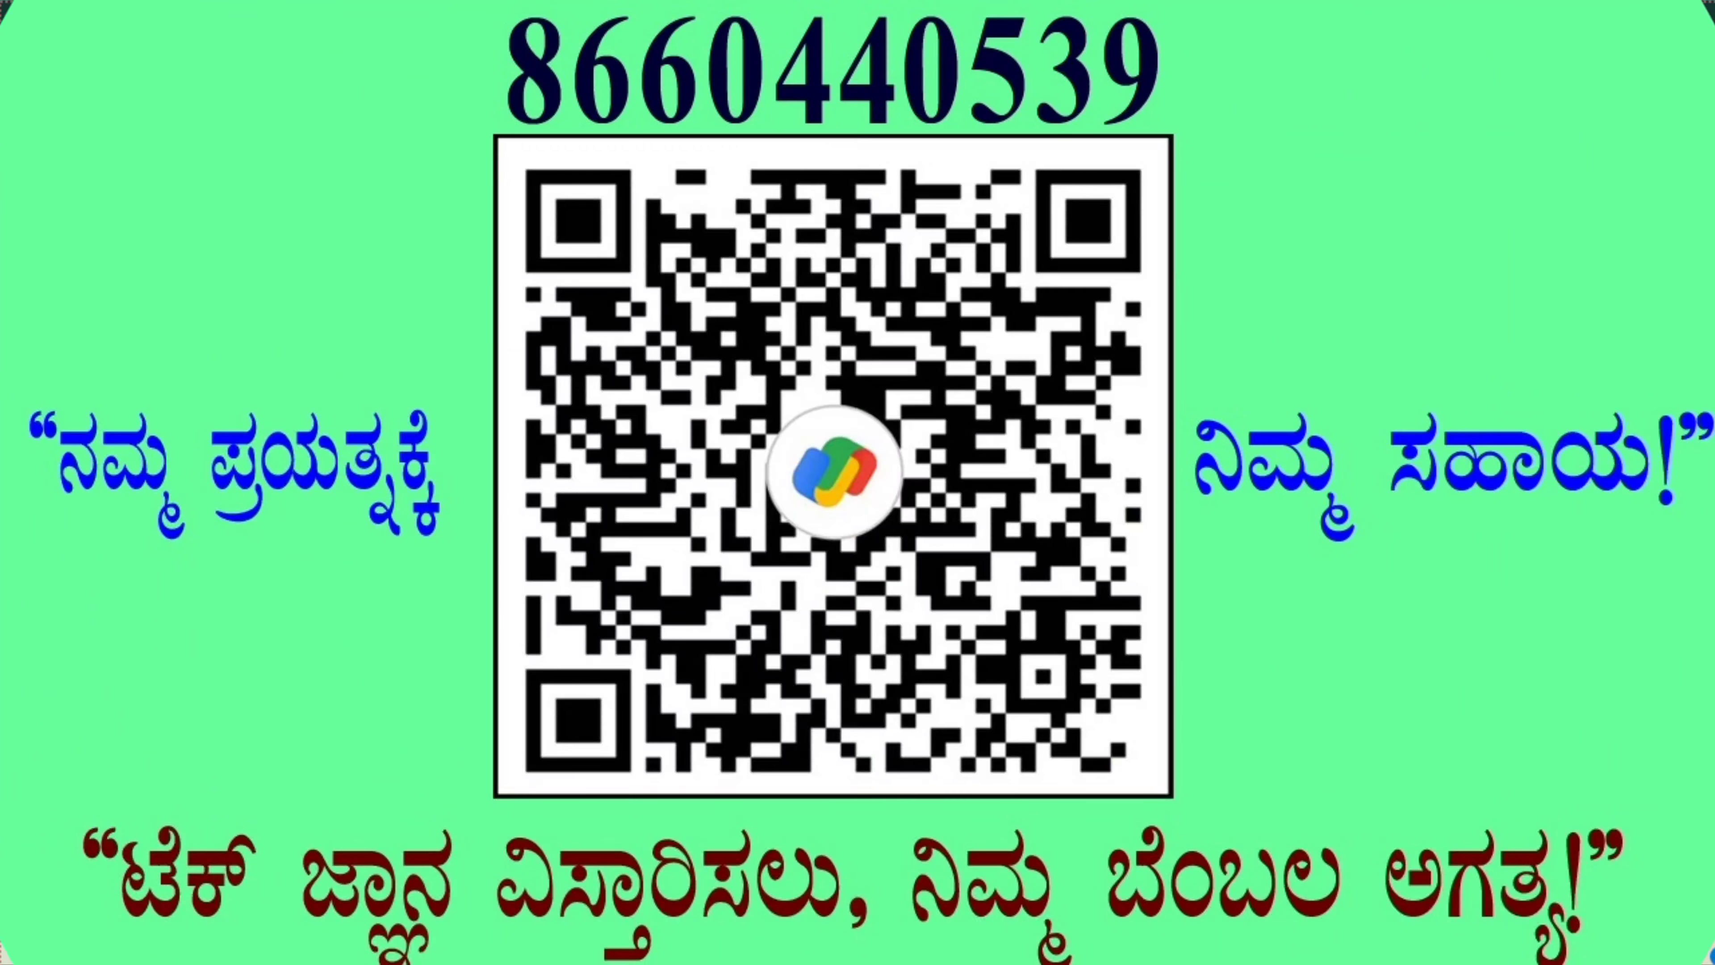